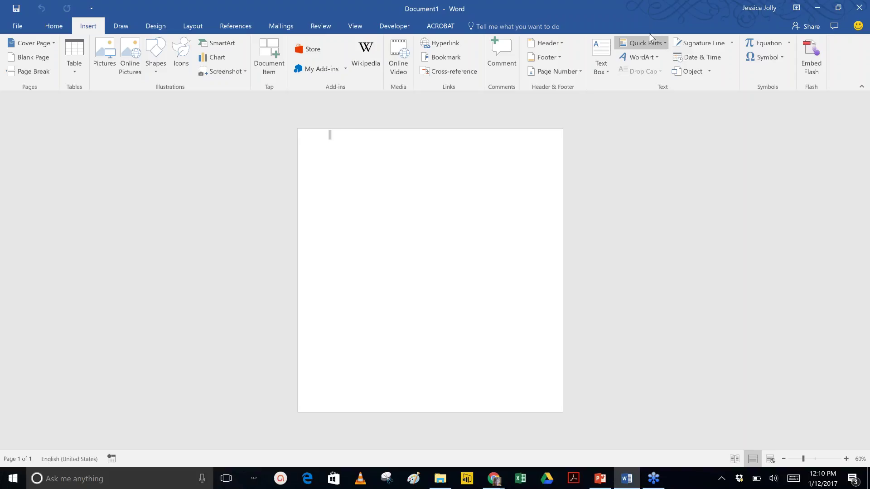
- Insert the Complex Functions quick part, with its curriculum and exercises table, into the blank document
click(665, 43)
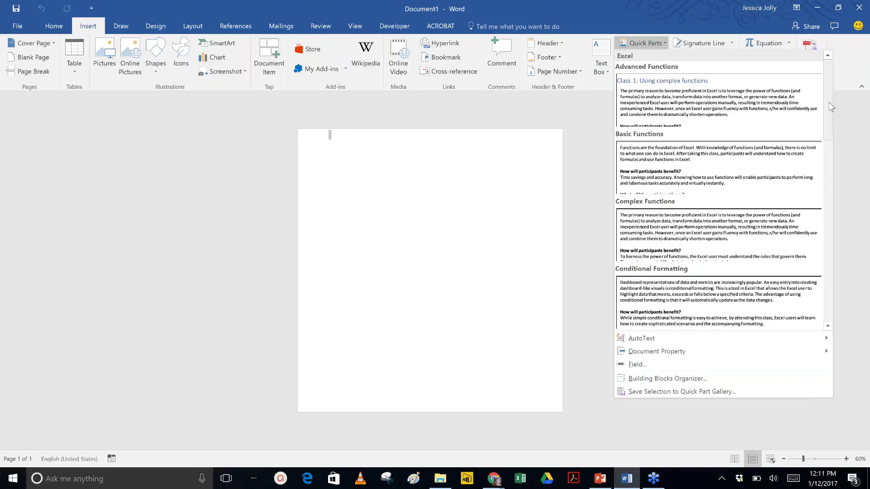
scroll(829, 123, down, 3)
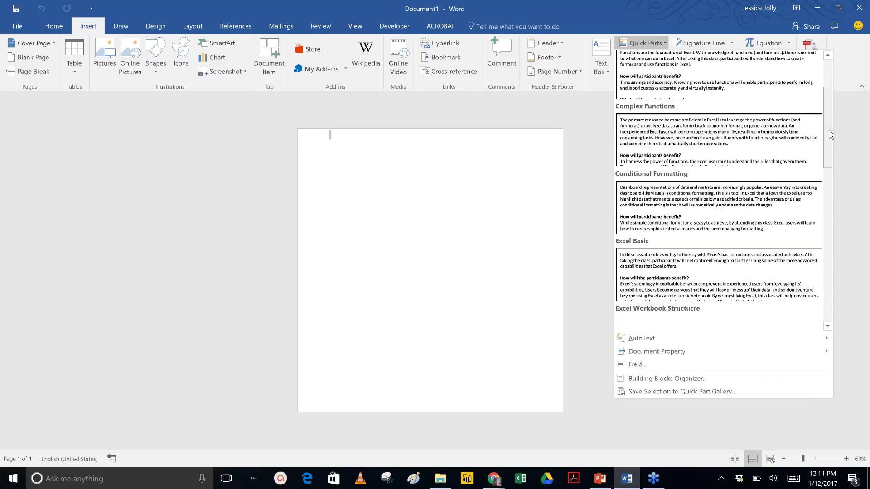
scroll(828, 130, down, 2)
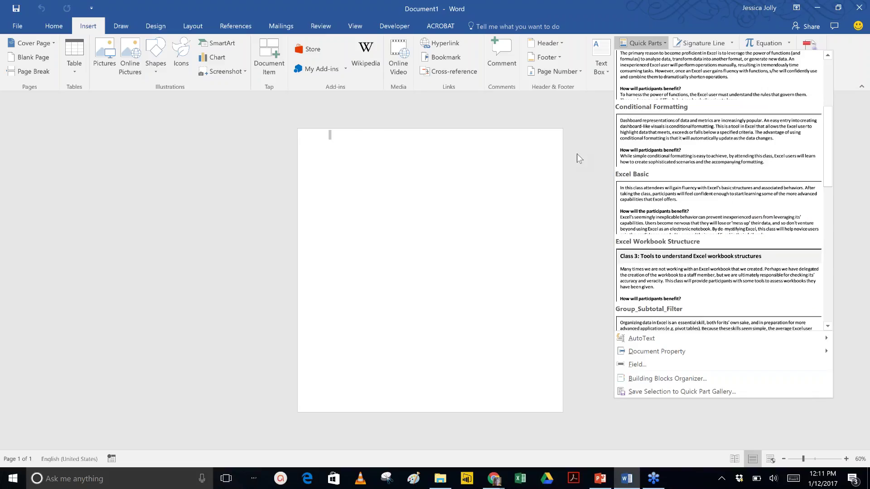
scroll(682, 202, up, 3)
click(682, 202)
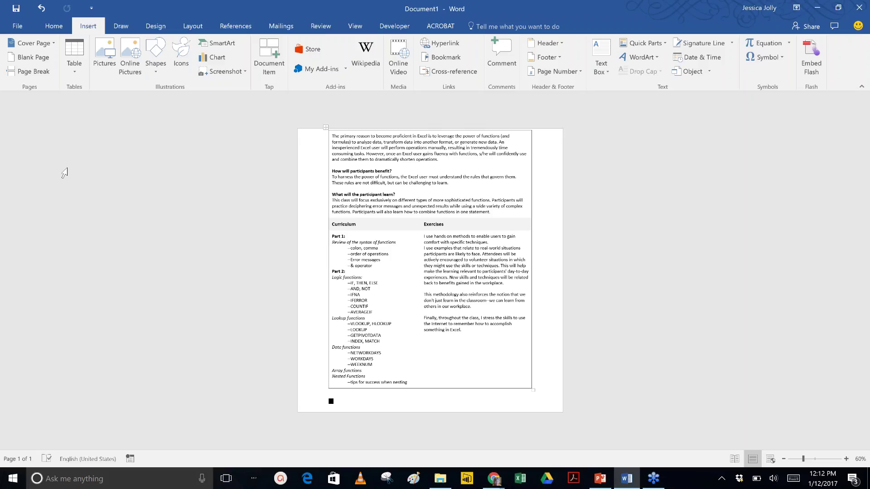
- Add a page break after the curriculum table and move down to the new page 2
click(31, 68)
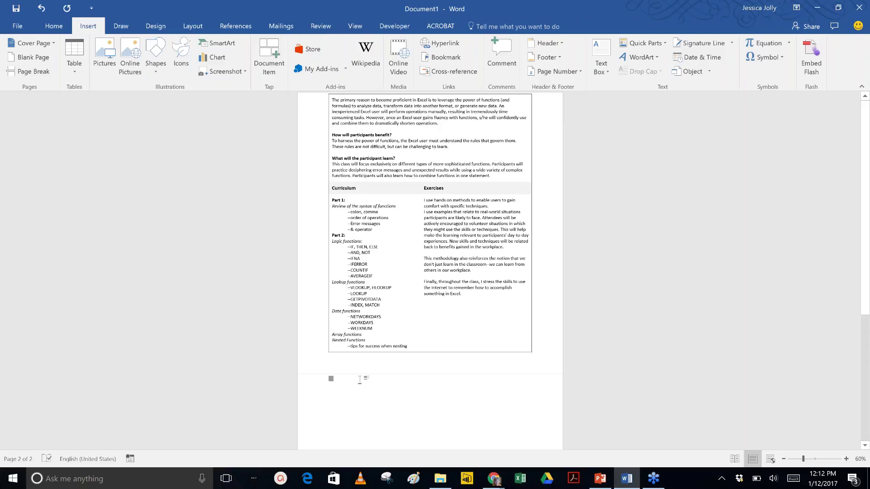
scroll(360, 380, down, 5)
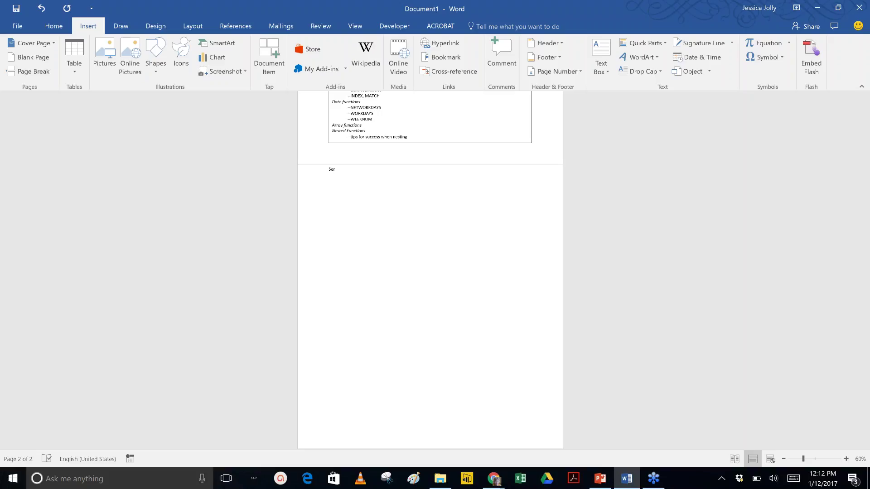
- Type the heading 'Manicure Service', start a new line, and zoom the page to 200%
text(Manicure Service)
key(Return)
click(354, 24)
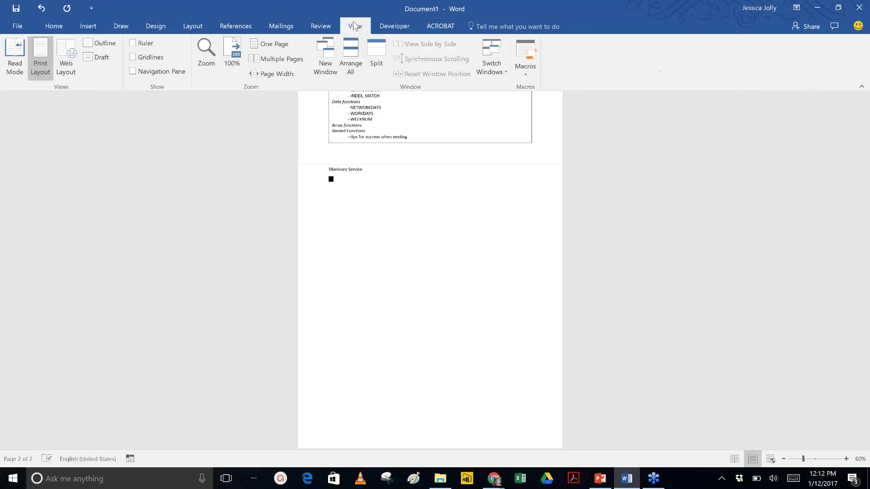
click(207, 54)
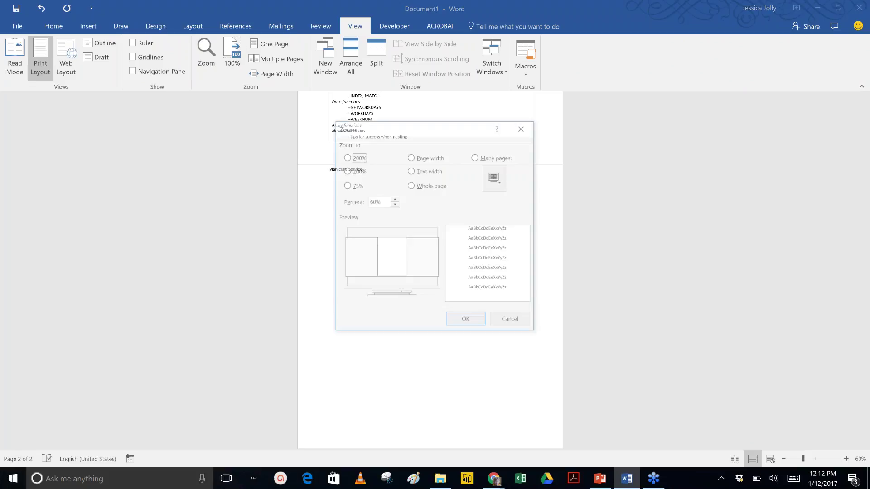
click(356, 159)
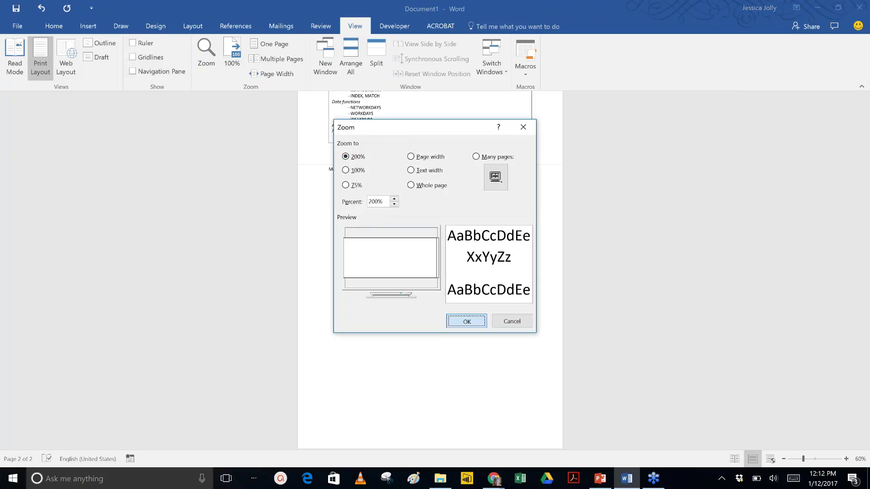
click(467, 320)
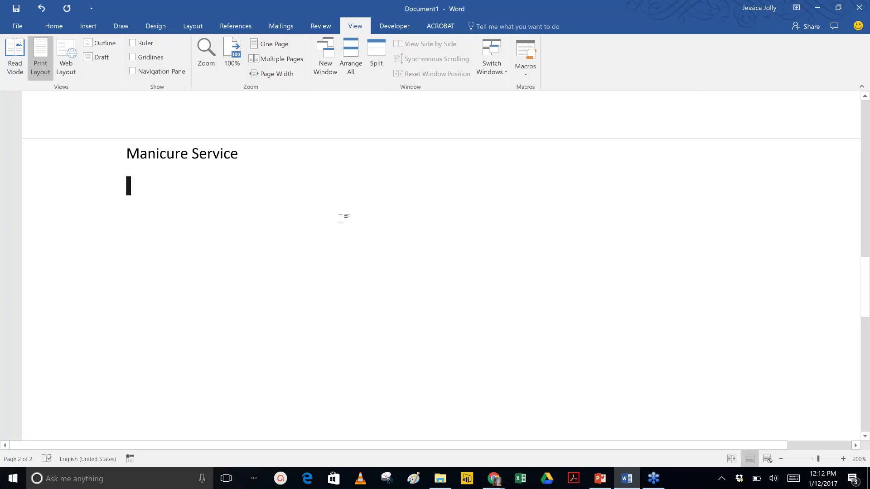
- Type 'Random text that describe my services.' below the heading
text(Random te)
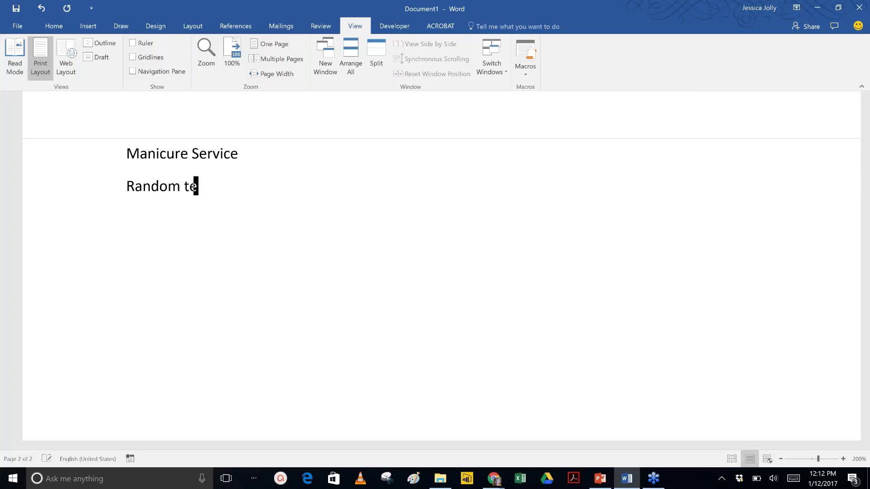
text(xt that describe)
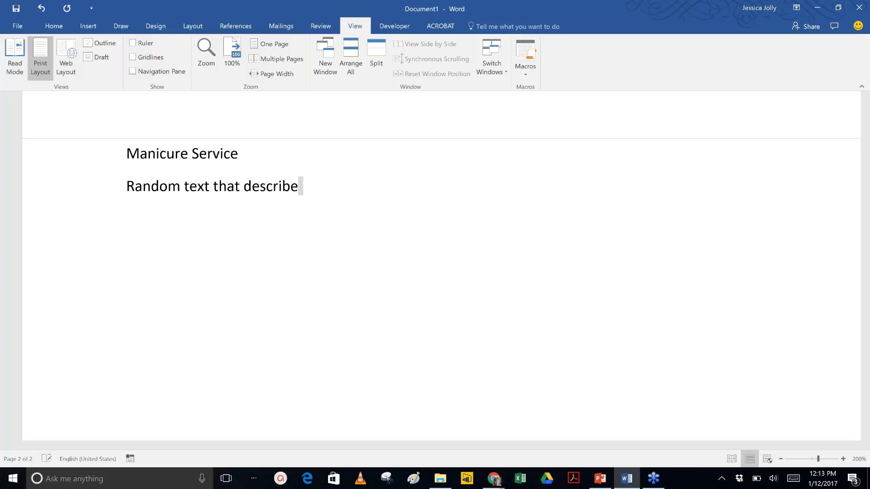
text(my)
text( seter)
key(BackSpace)
key(BackSpace)
key(BackSpace)
key(BackSpace)
text(rvices.)
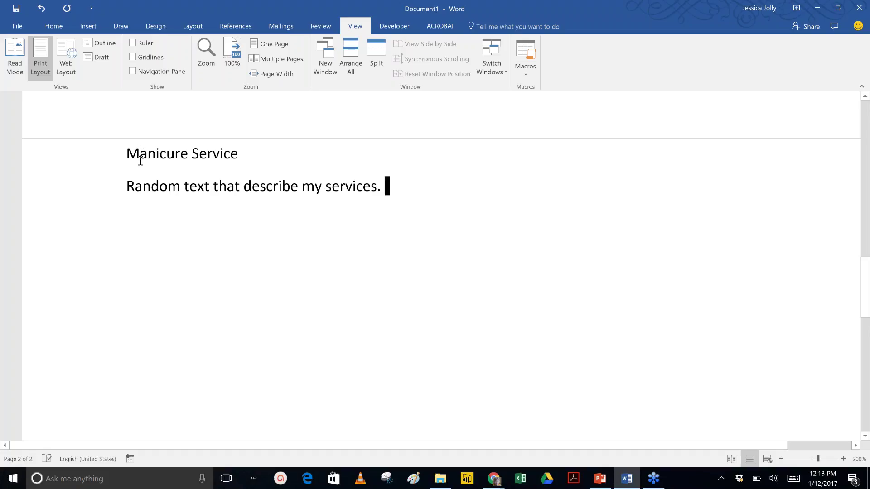
- Select the Manicure Service heading and description and save the selection to the Quick Part Gallery
drag(127, 153, 325, 164)
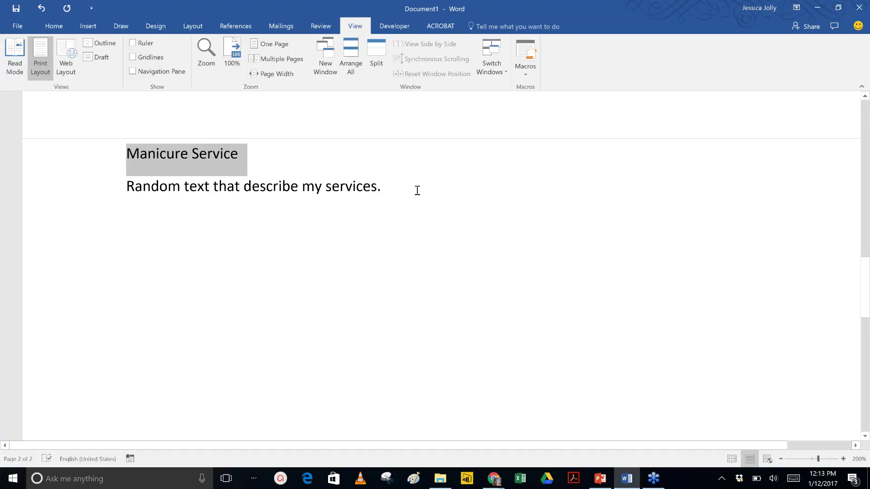
drag(418, 190, 421, 196)
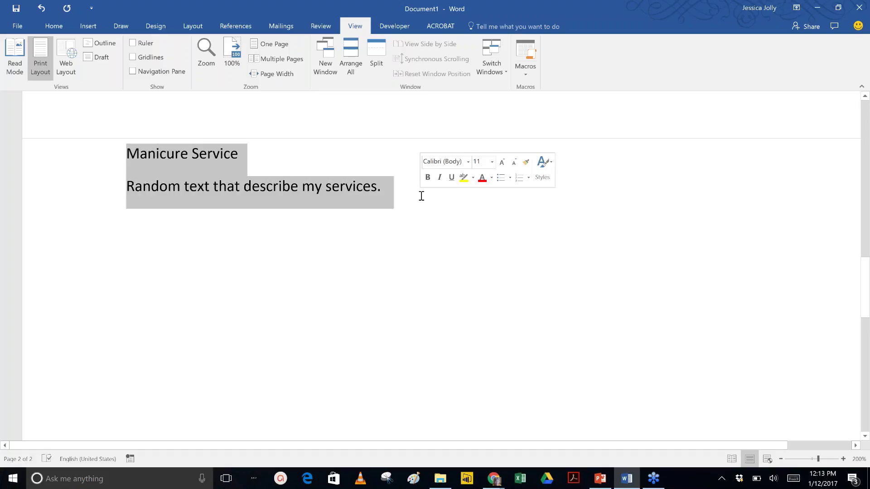
click(84, 27)
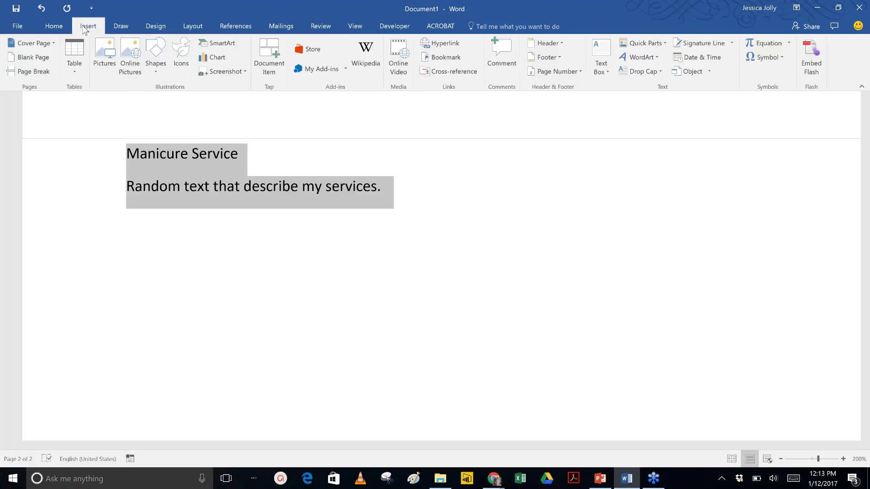
click(629, 45)
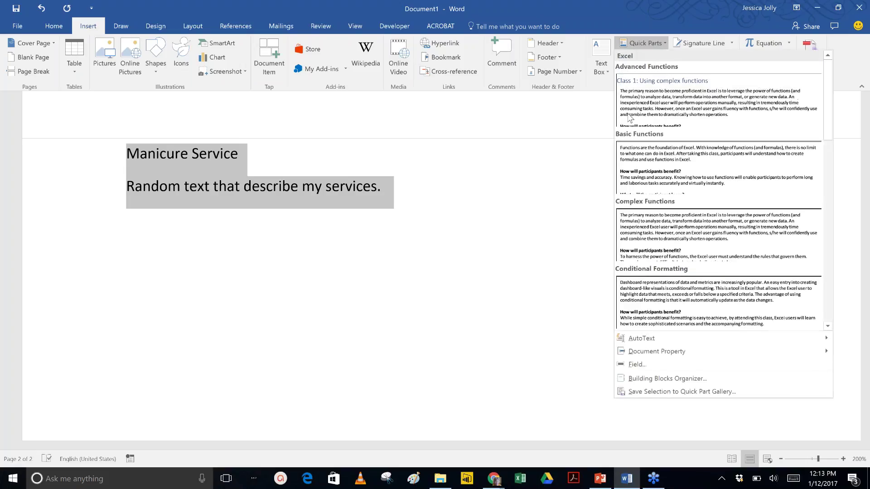
click(657, 392)
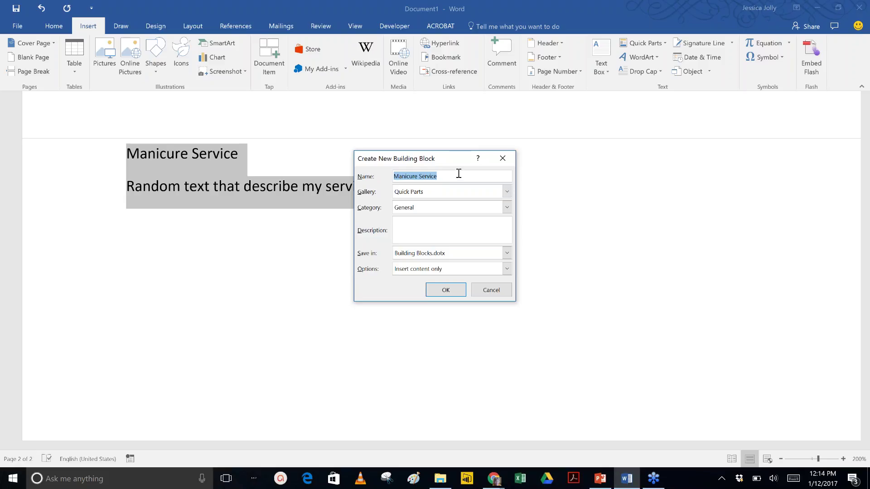
- Leave the block's gallery as Quick Parts and choose to create a new category
click(507, 192)
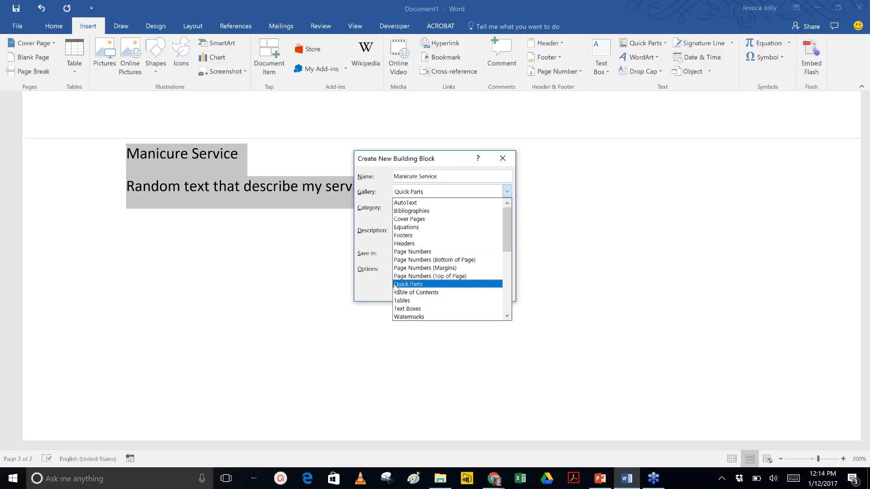
click(408, 285)
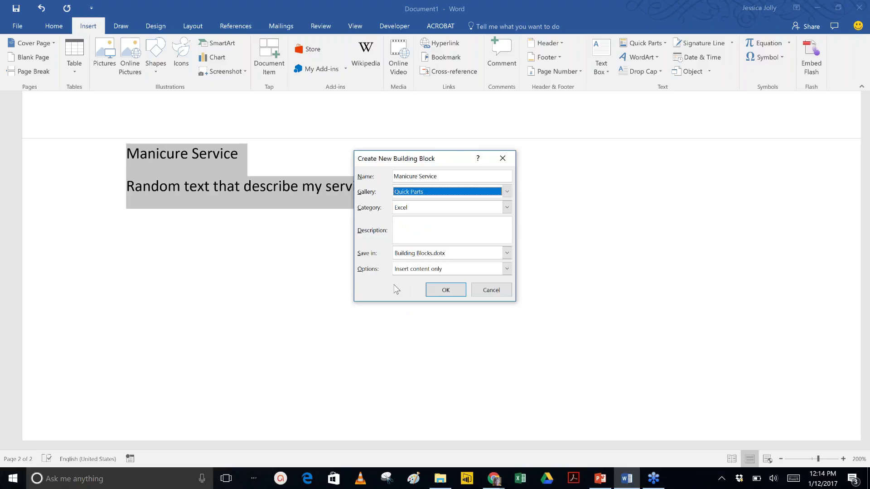
click(507, 192)
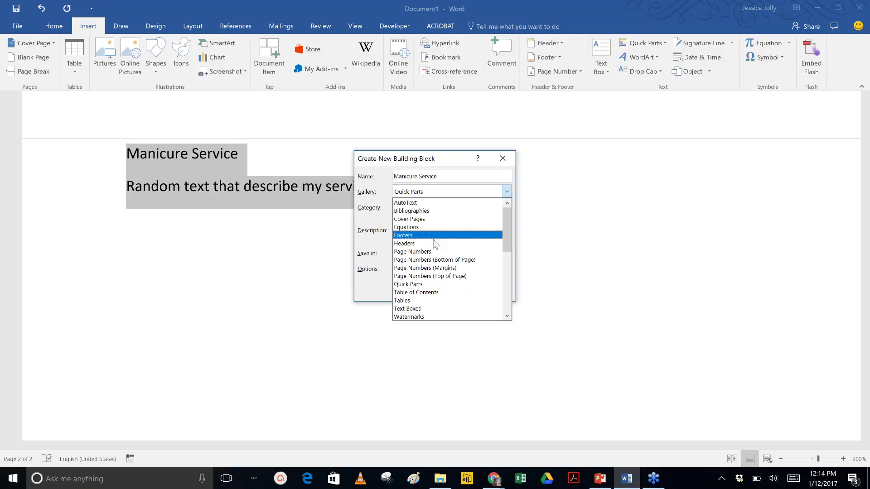
click(419, 284)
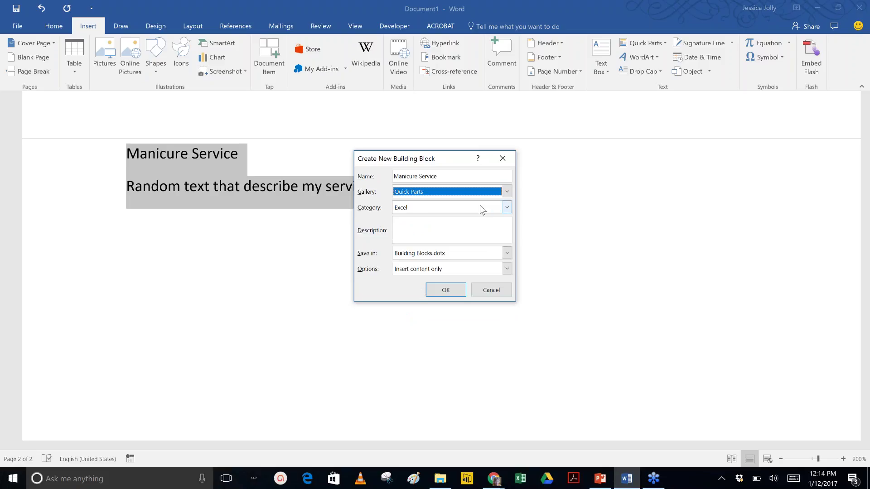
click(507, 210)
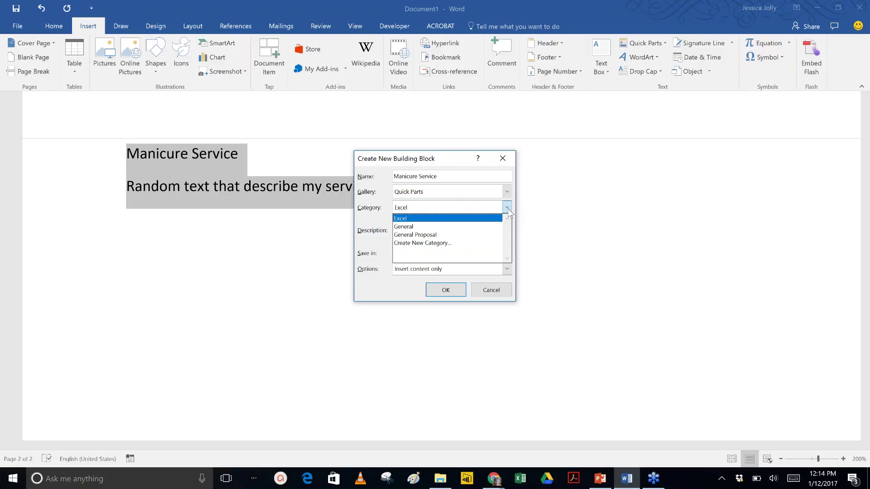
click(442, 245)
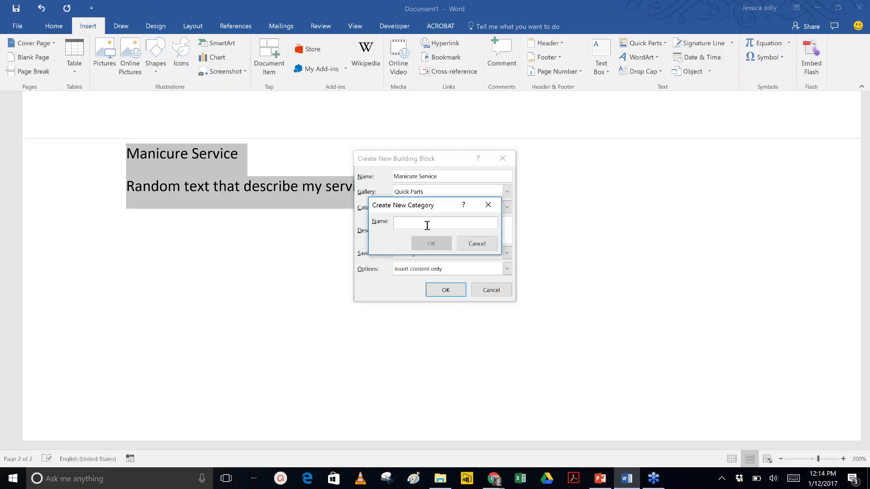
- Create the new category 'Manicure Services' for the block
text(Manicure)
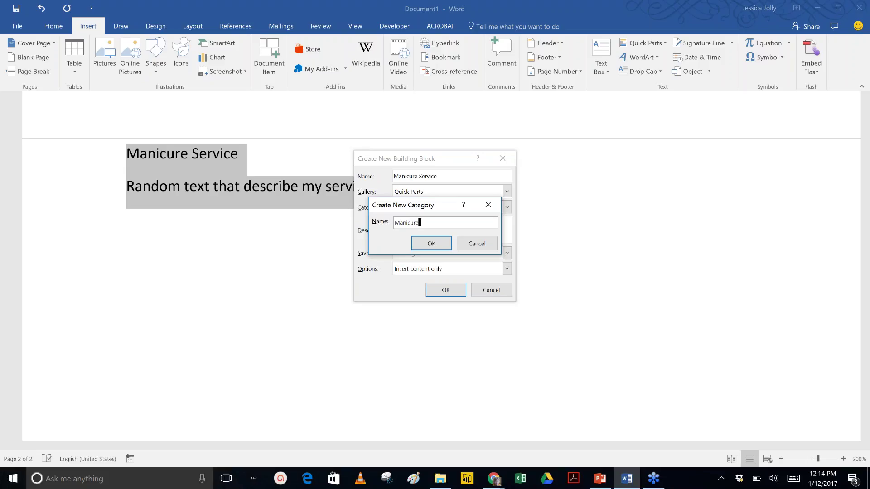
text( Services)
click(426, 244)
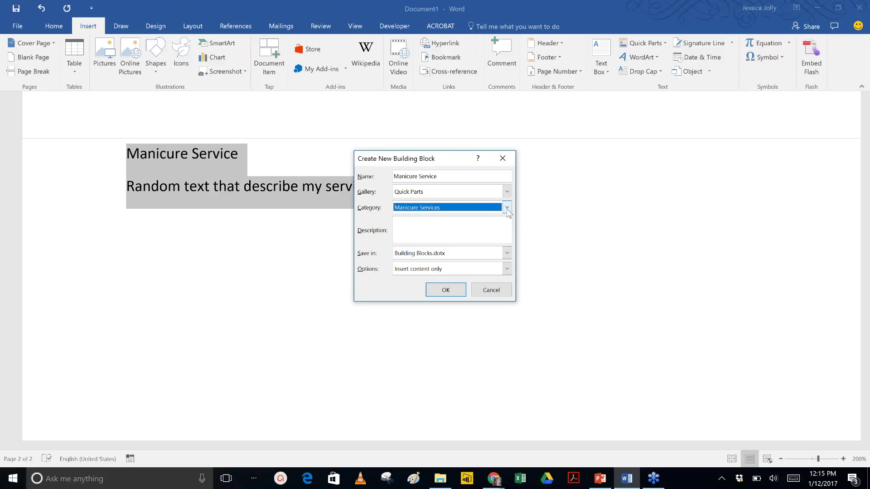
- Keep Building Blocks.dotx as save location and Insert content only, then save the block
click(414, 235)
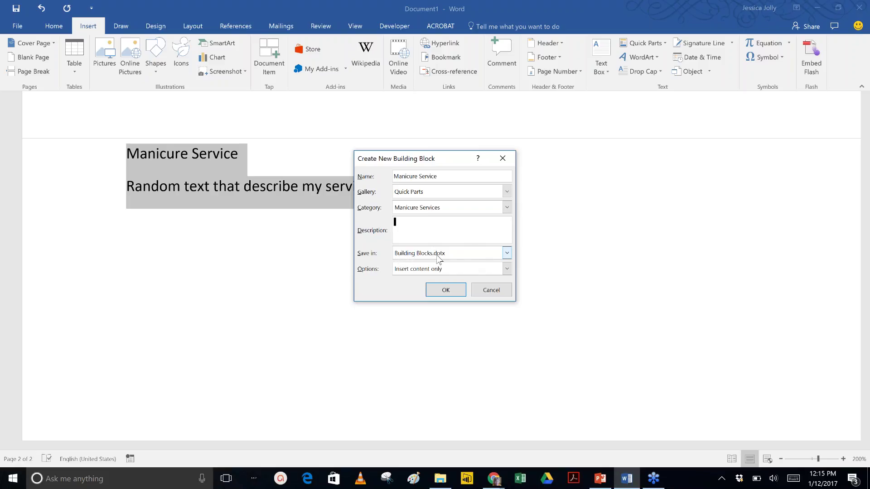
click(507, 253)
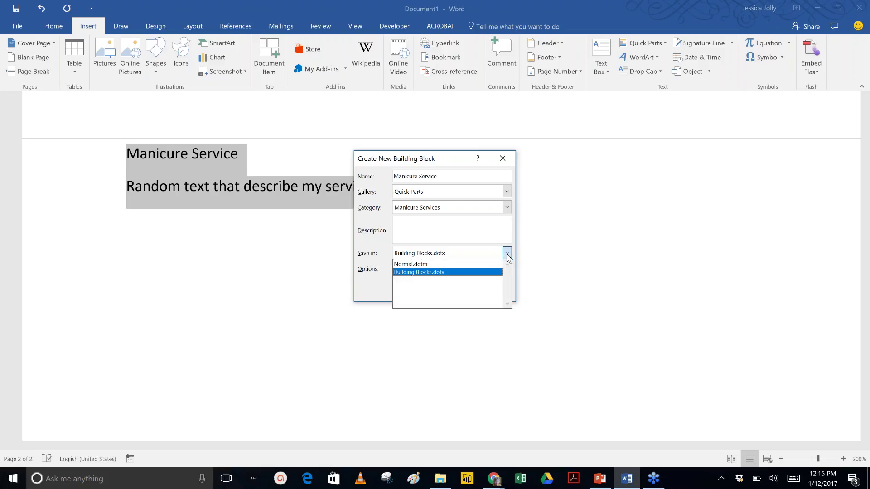
click(508, 255)
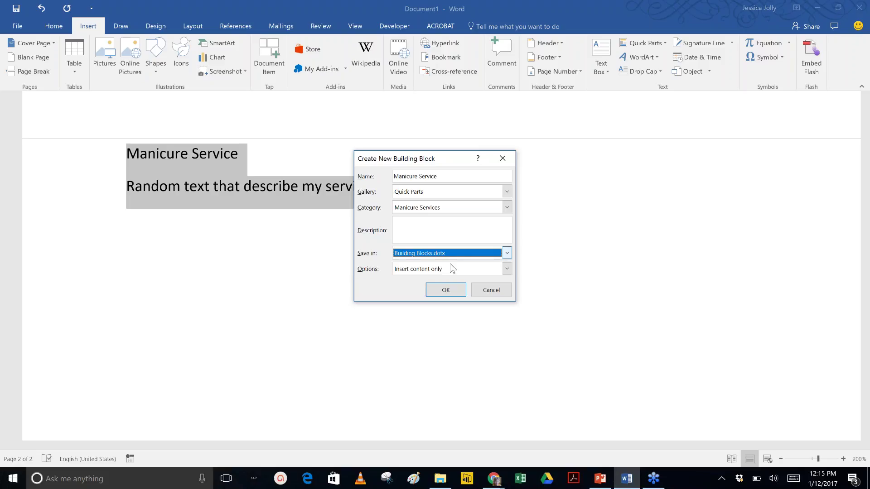
click(507, 270)
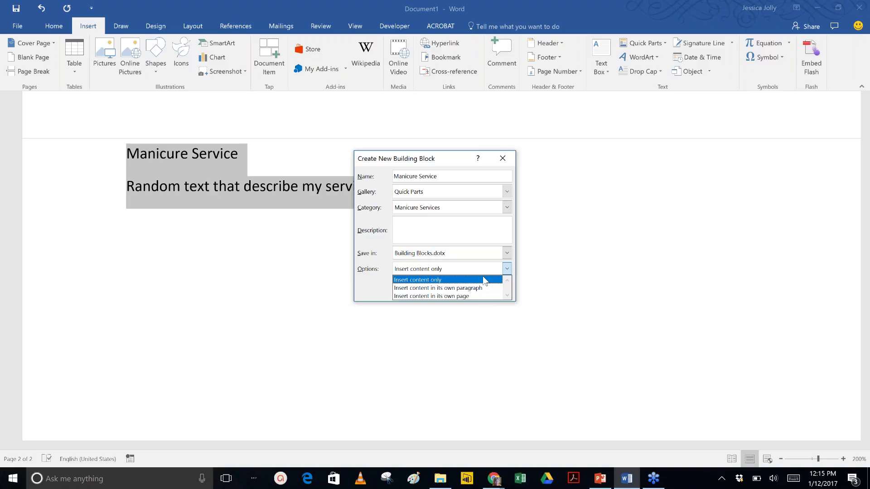
click(484, 279)
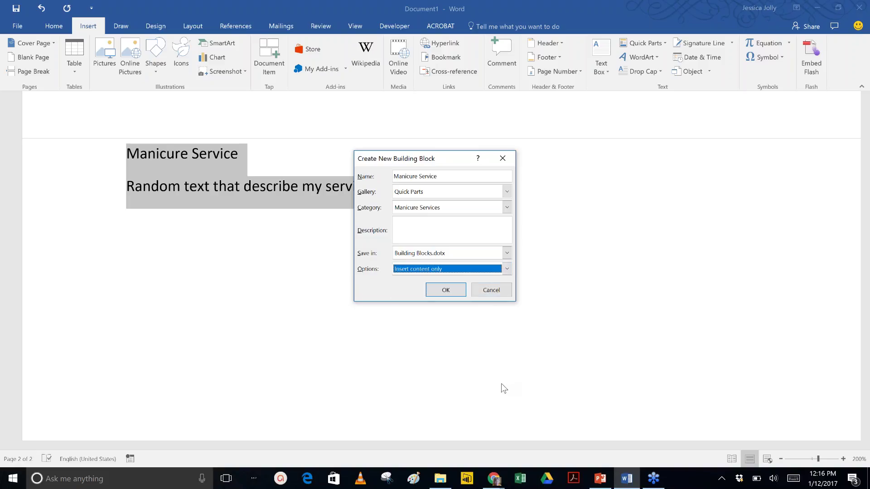
click(444, 288)
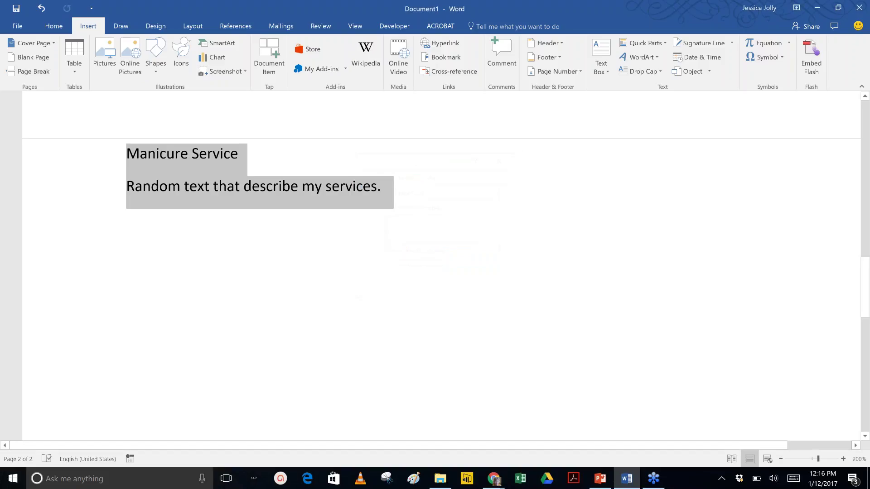
- Confirm Manicure Service is listed in Quick Parts, then add a new line after 'services.'
click(666, 45)
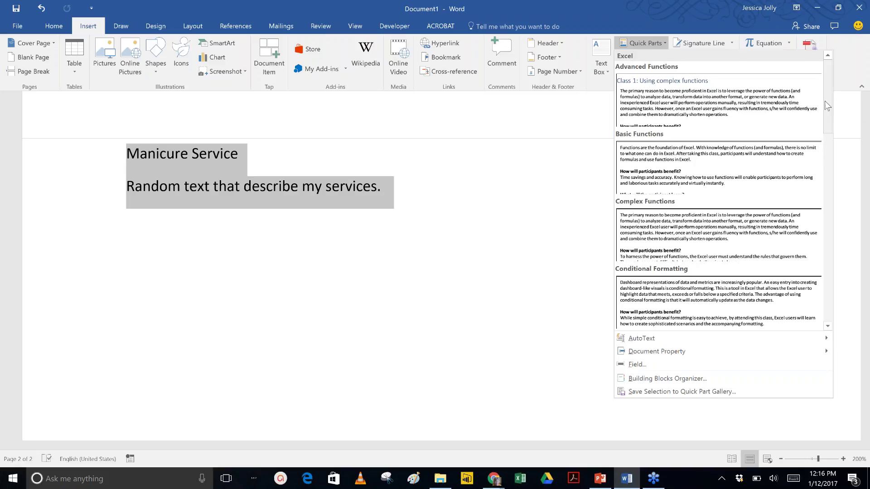
scroll(827, 121, down, 3)
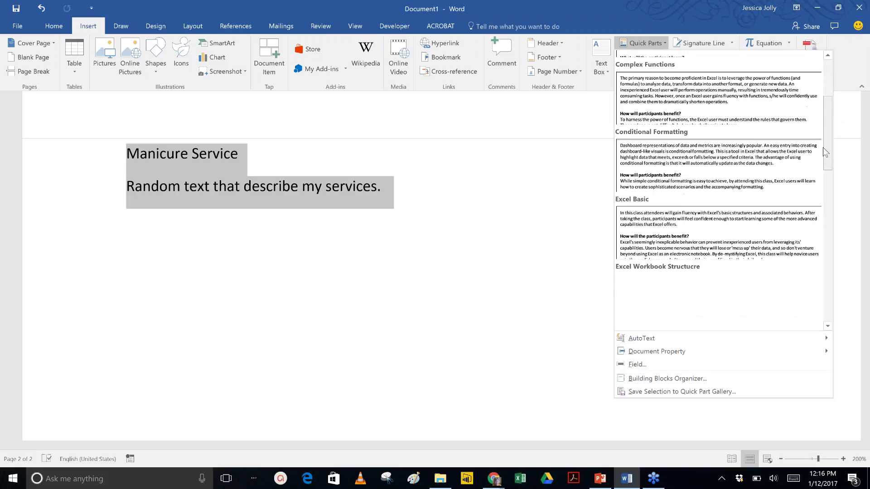
drag(823, 154, 820, 299)
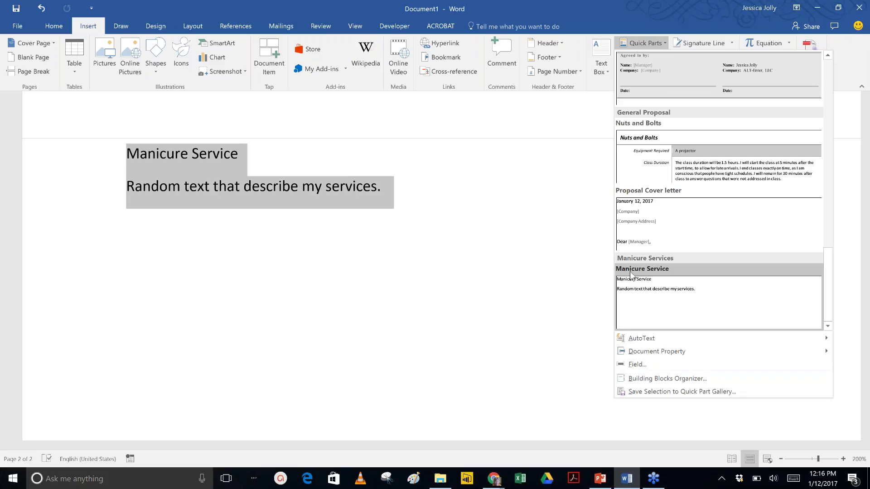
click(413, 201)
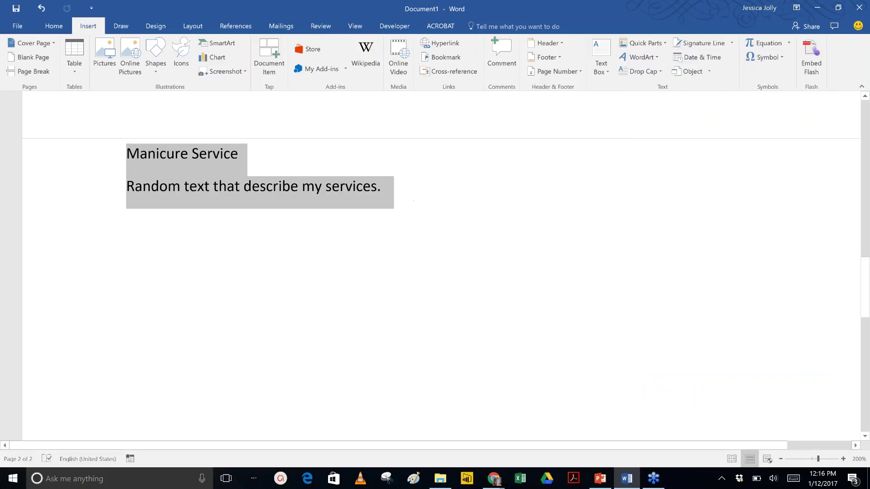
click(398, 199)
key(Return)
key(Return)
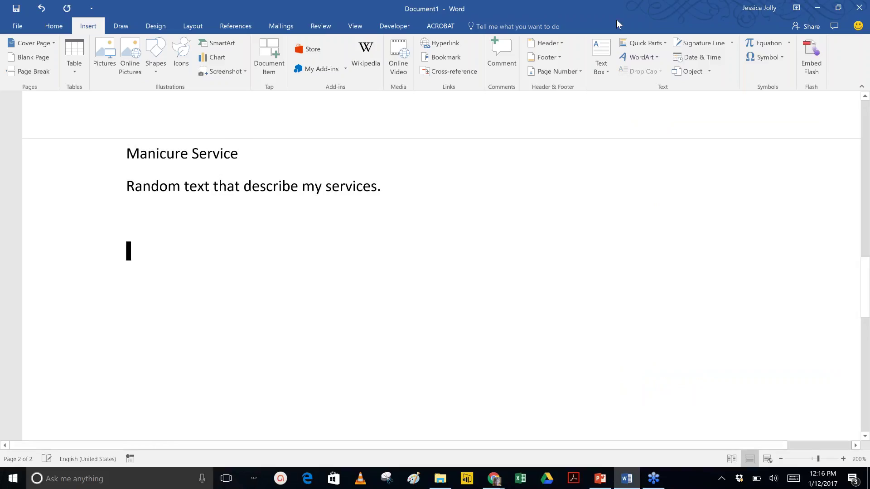
- Insert the Manicure Service quick part on the new line beneath the first copy
click(622, 48)
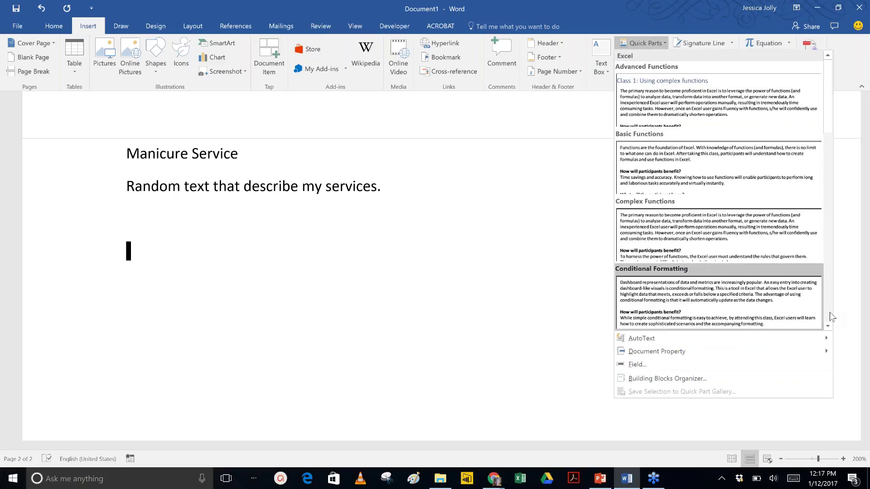
scroll(831, 313, down, 10)
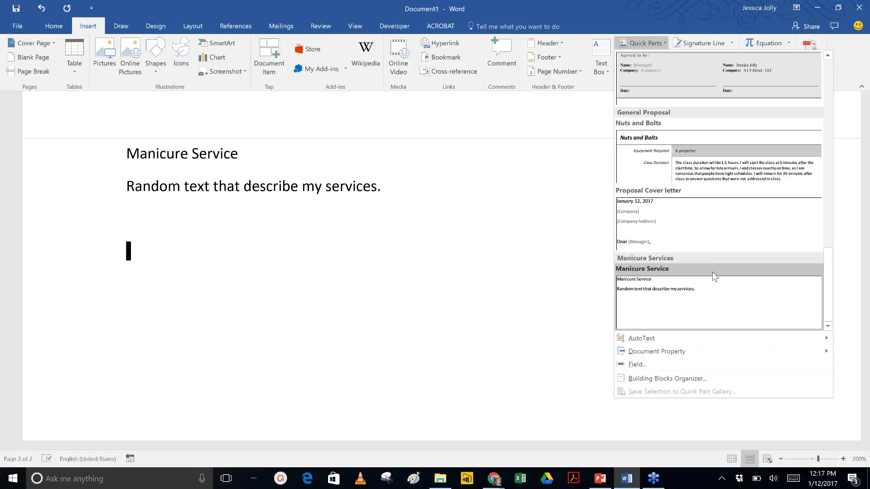
click(711, 271)
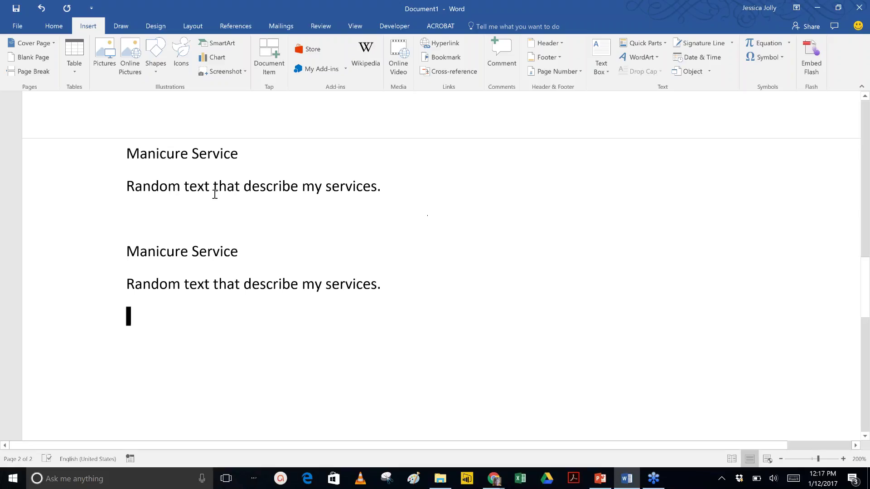
- Select both Manicure Service headings with their descriptions and delete them, leaving page 2 blank
drag(129, 154, 385, 186)
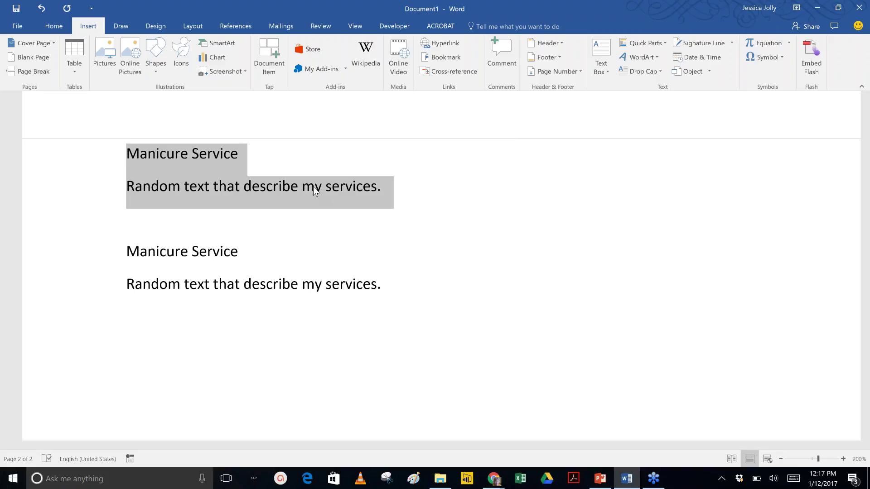
click(297, 277)
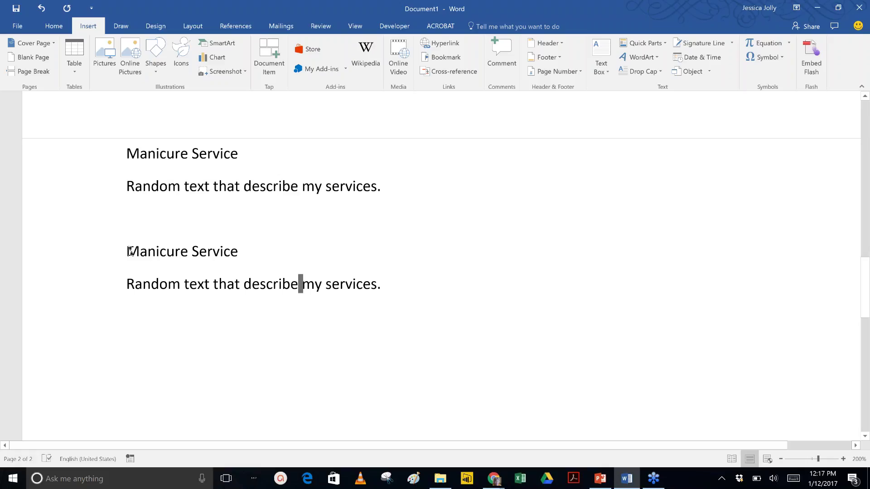
drag(129, 251, 416, 290)
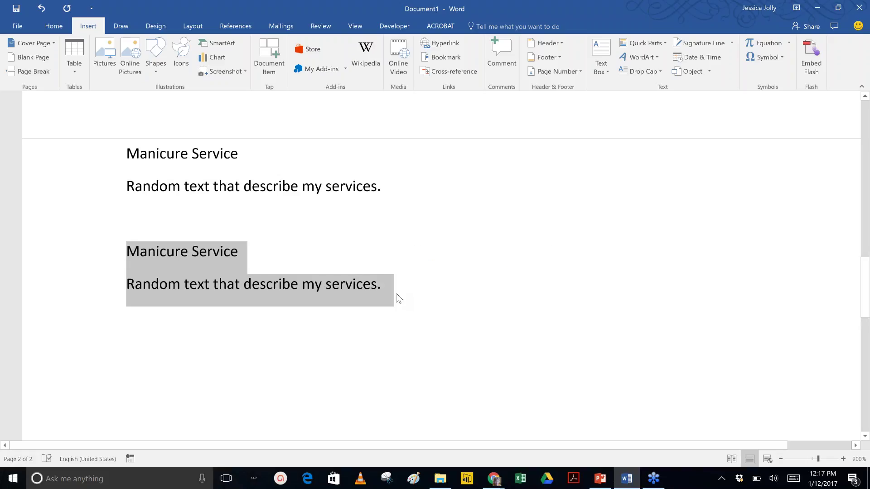
scroll(399, 299, up, 5)
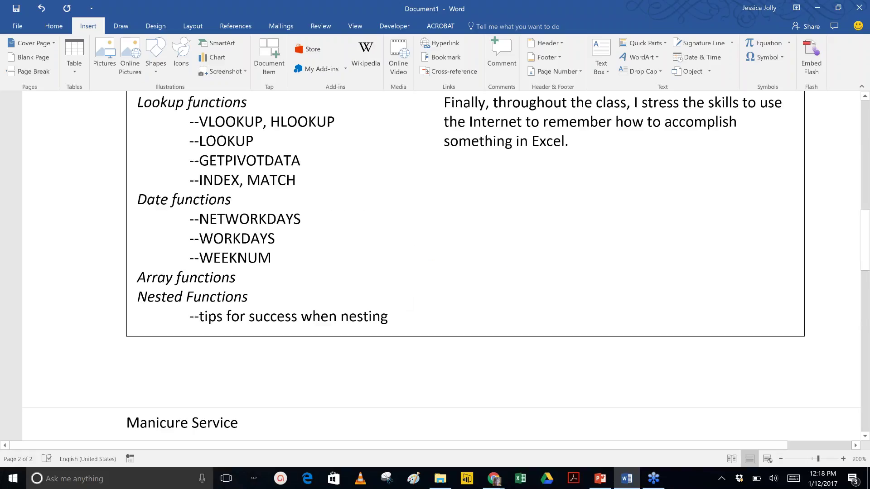
scroll(442, 265, up, 10)
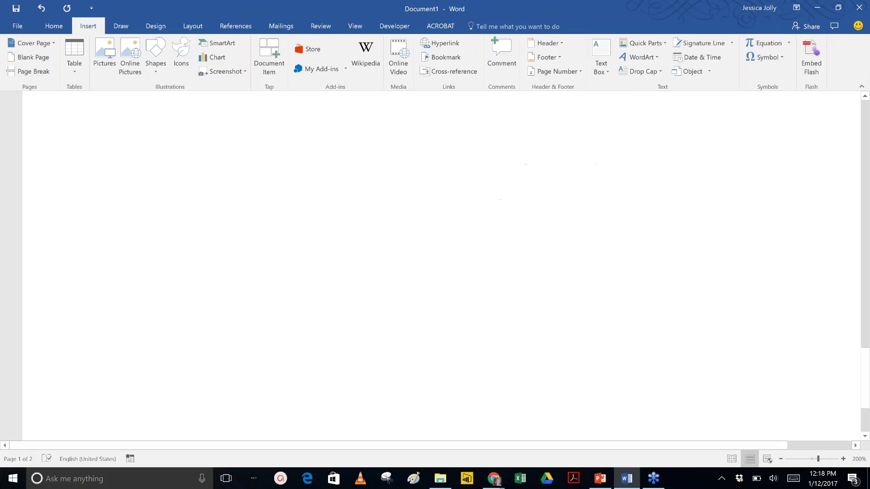
scroll(442, 265, down, 1)
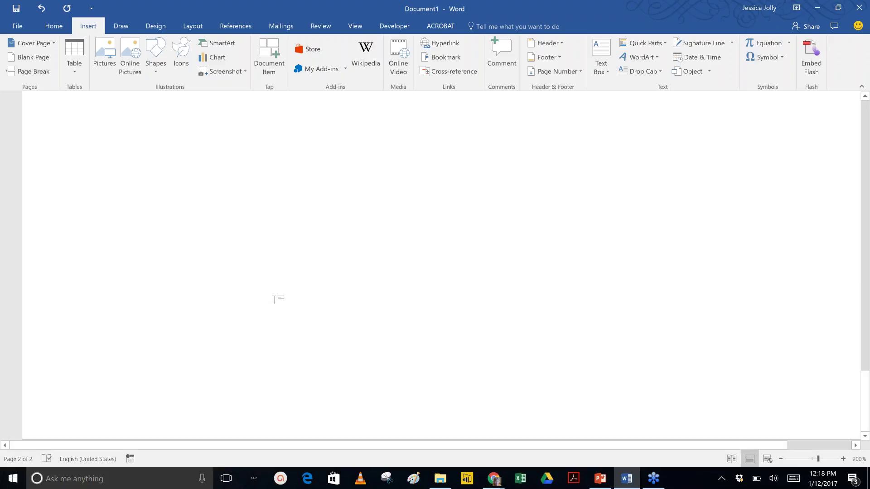
scroll(274, 300, up, 5)
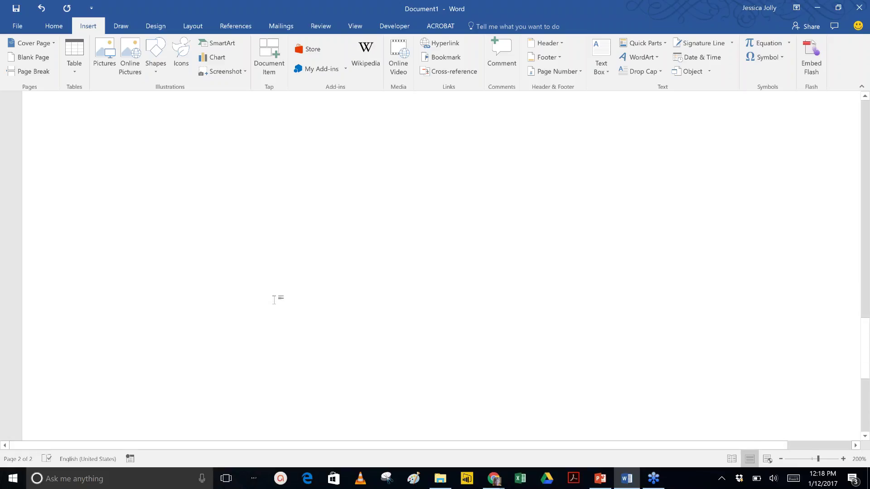
scroll(275, 300, up, 5)
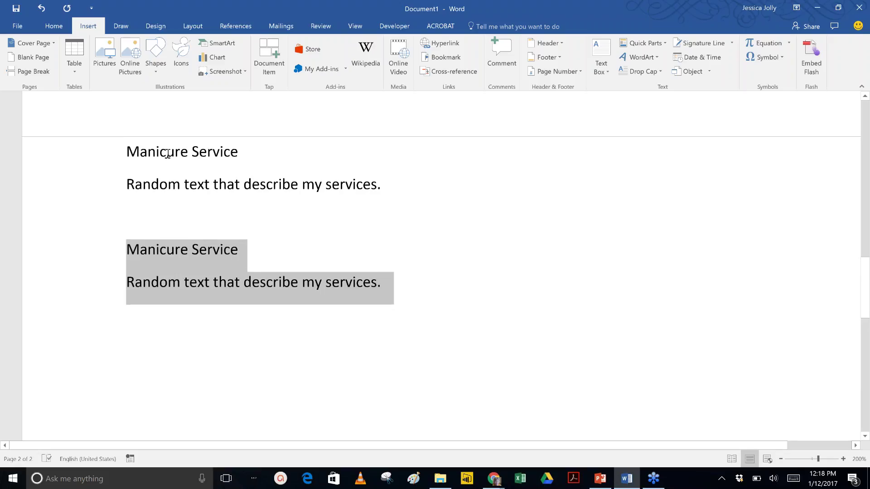
drag(128, 152, 431, 288)
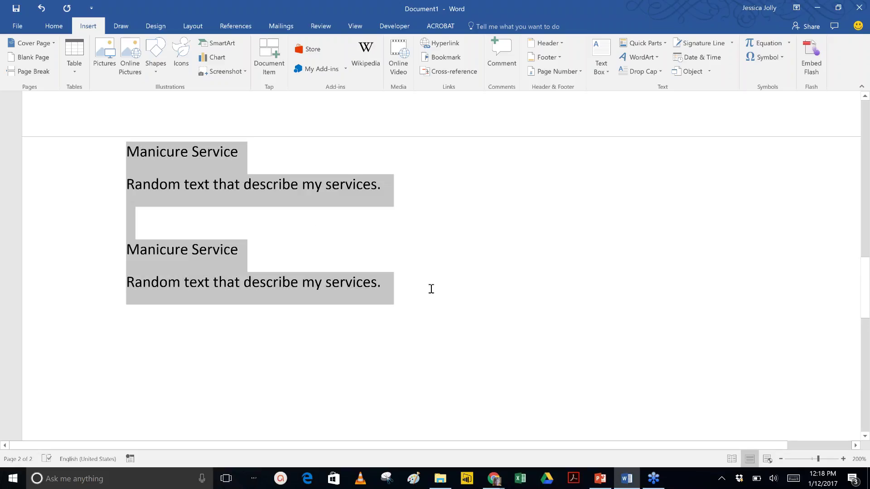
key(Delete)
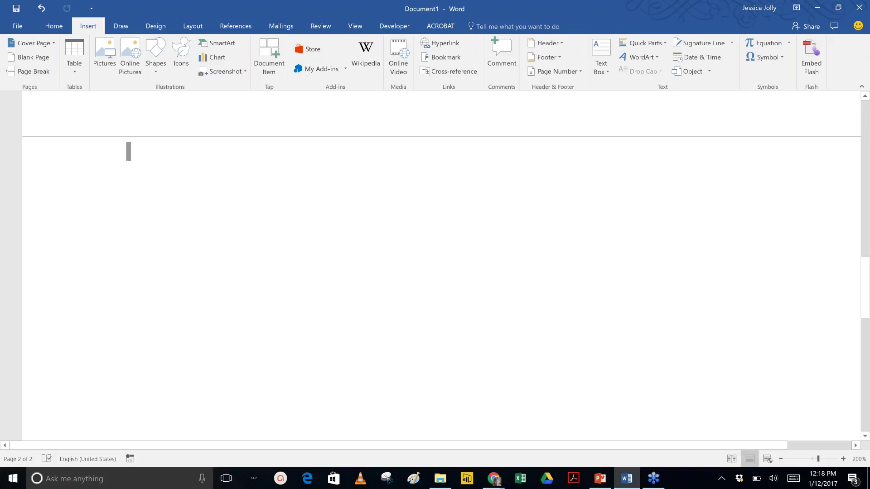
- Insert the Proposal Cover letter Quick Part from the General Proposal gallery section
click(647, 42)
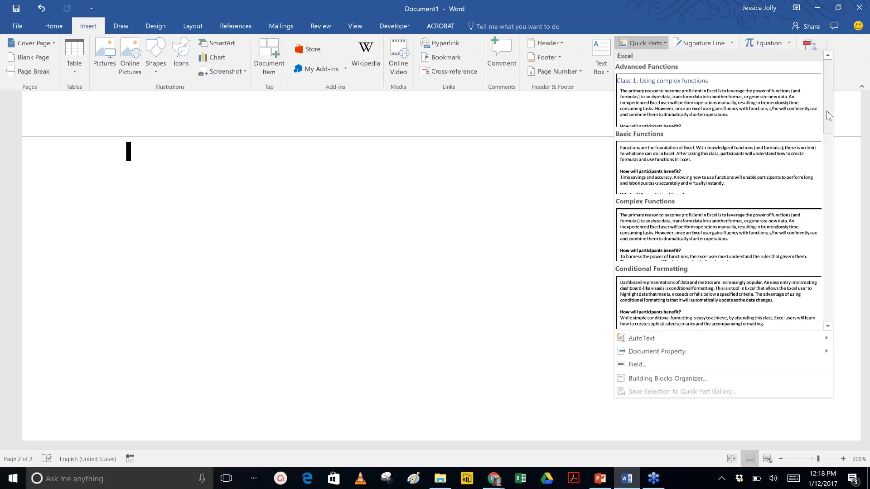
scroll(832, 143, down, 3)
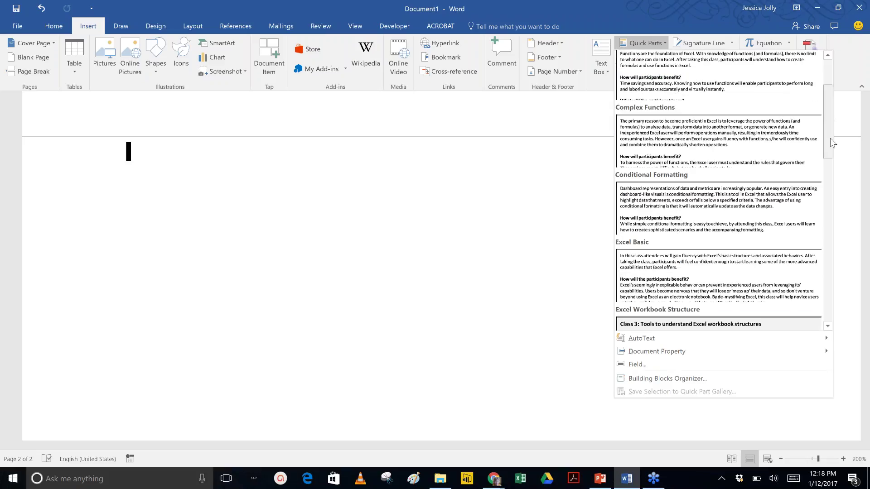
scroll(832, 143, down, 5)
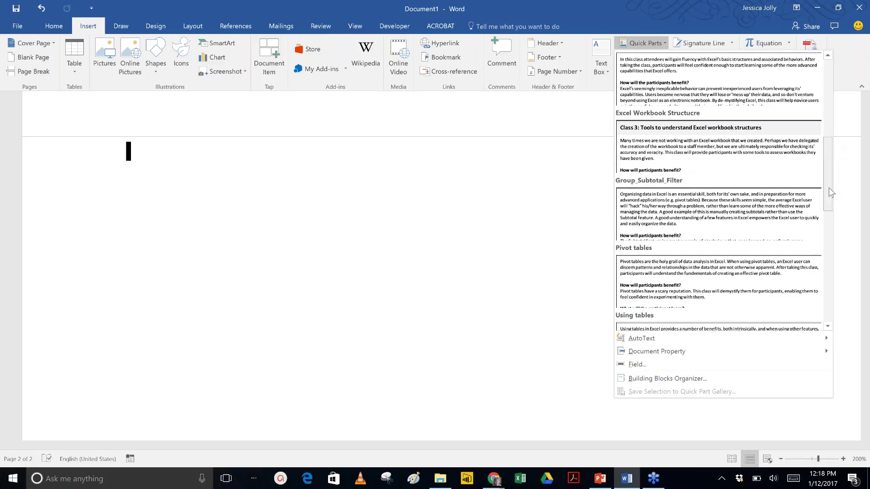
drag(829, 190, 819, 295)
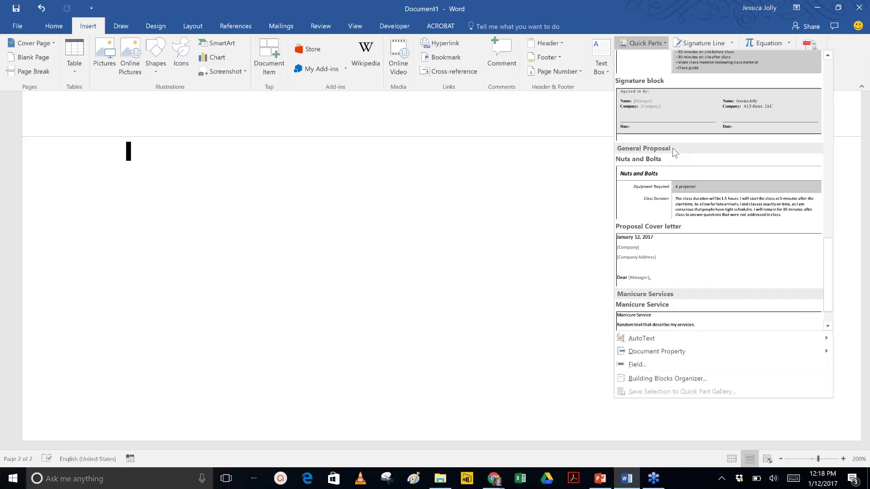
click(668, 235)
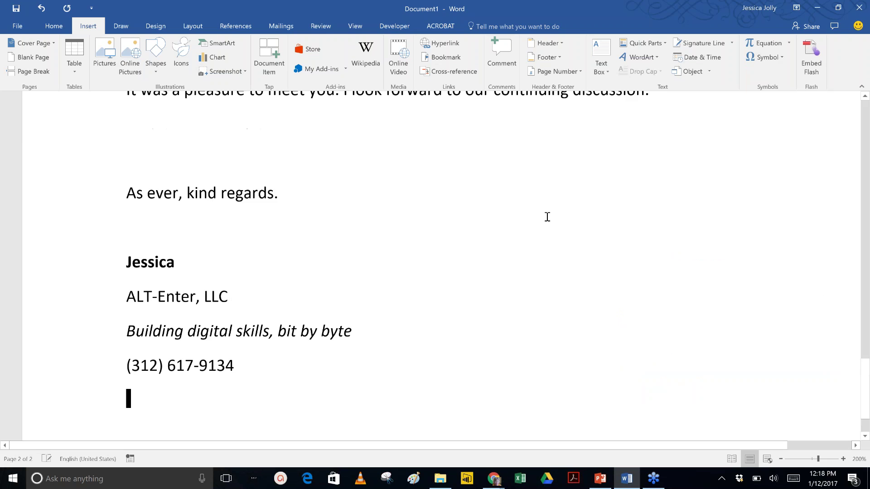
- Review the inserted cover letter, then add a page break after its closing lines
scroll(547, 218, up, 15)
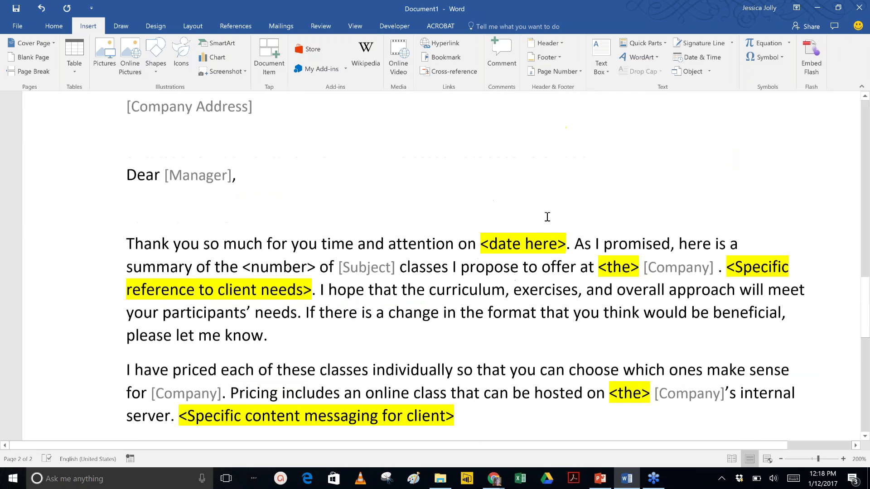
scroll(442, 265, down, 3)
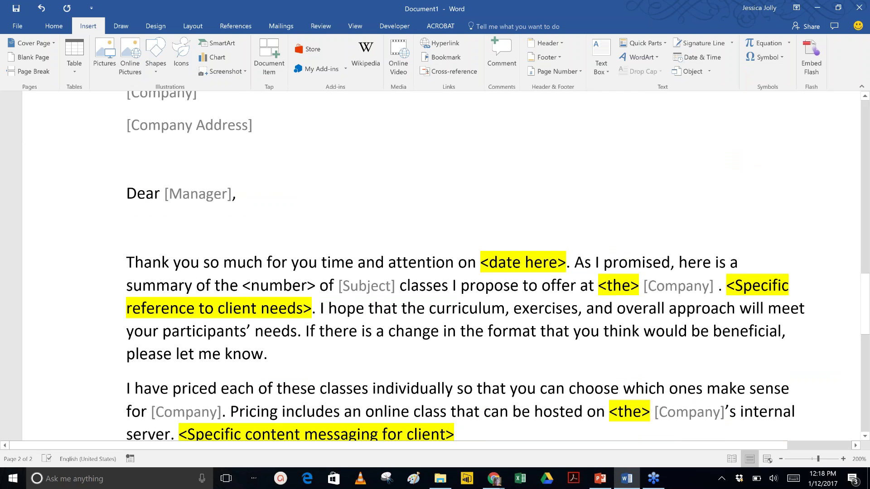
scroll(442, 265, down, 8)
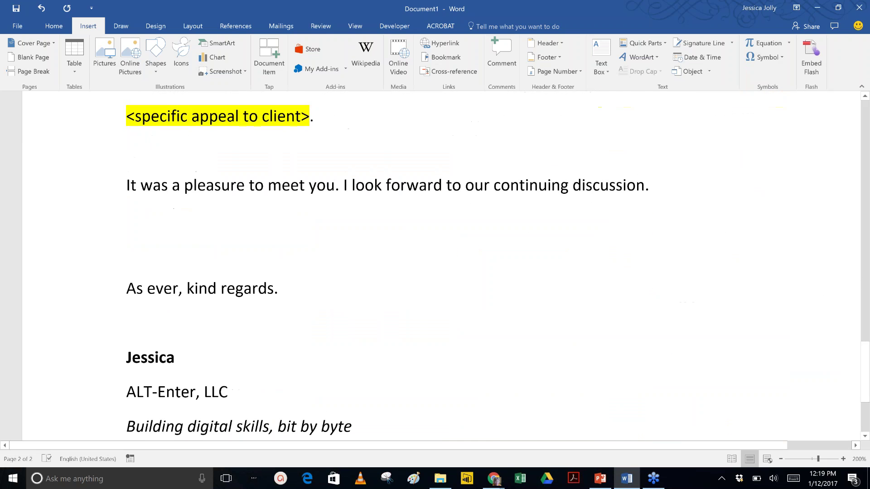
scroll(442, 265, up, 3)
scroll(441, 265, up, 4)
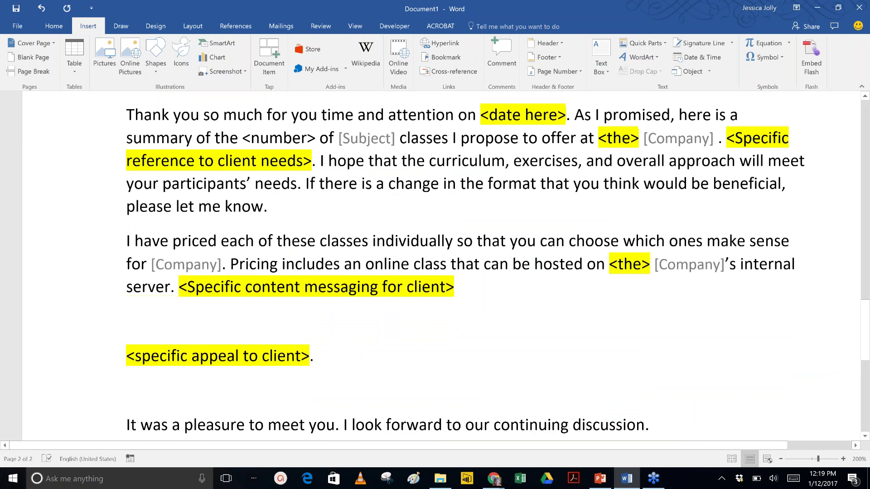
scroll(557, 299, up, 2)
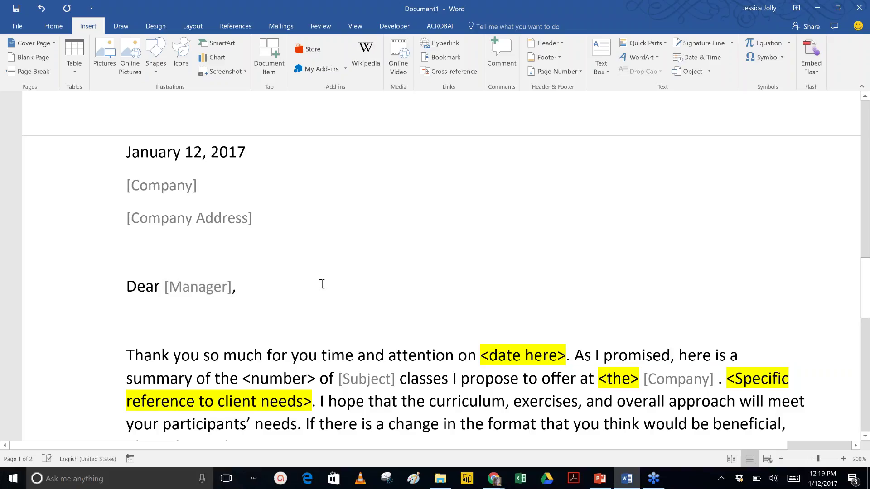
scroll(322, 284, down, 1)
scroll(322, 284, down, 1)
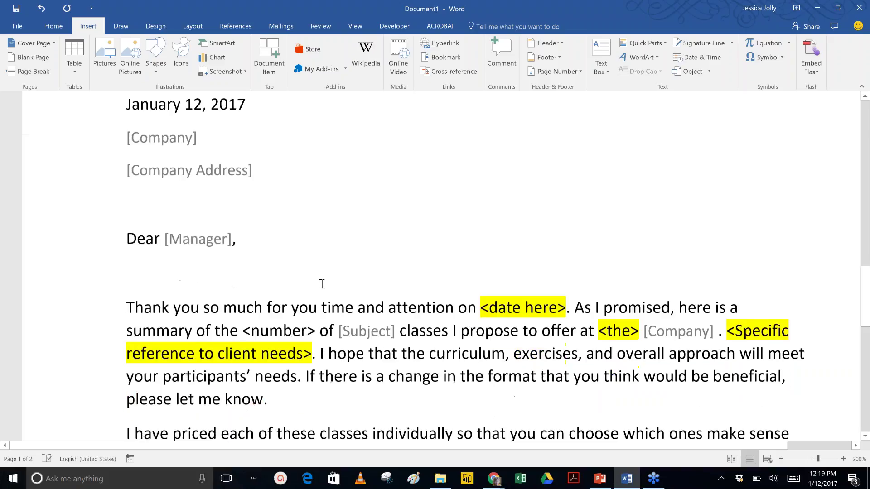
scroll(322, 284, down, 4)
scroll(322, 284, down, 1)
key(ctrl+End)
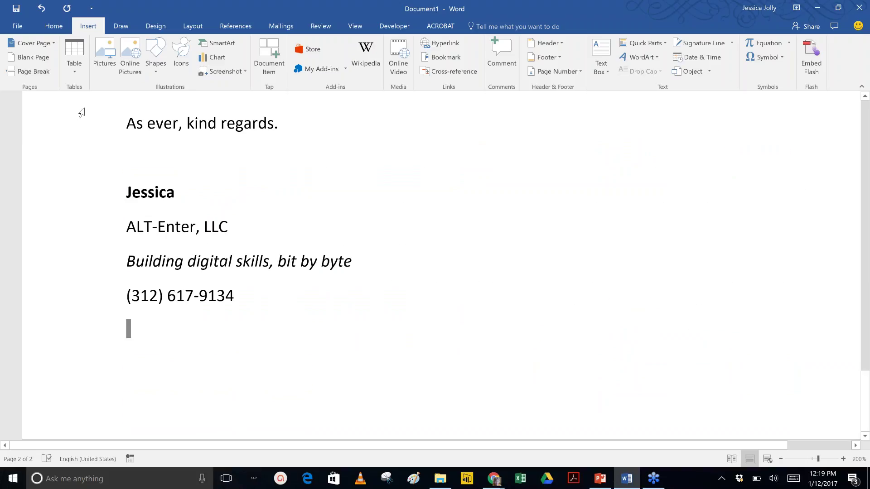
click(33, 73)
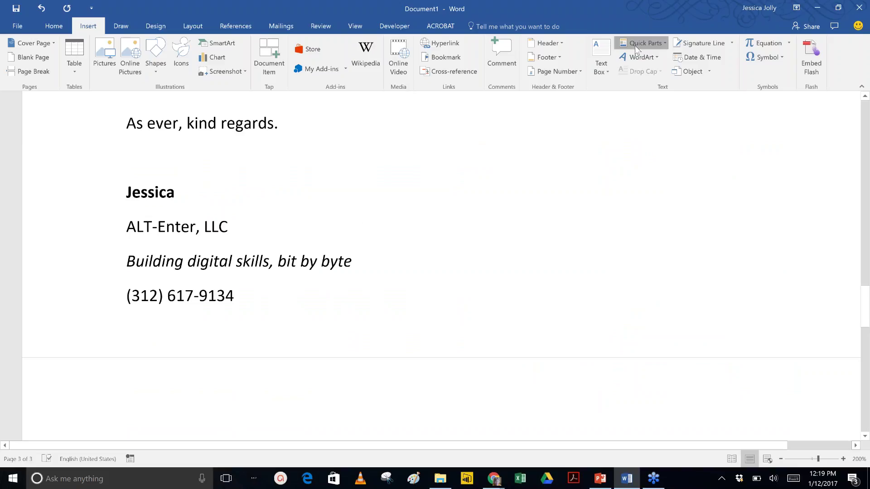
- Insert the Basic Functions Excel class block and look over its fx, Formula menu and Google curriculum table
click(635, 45)
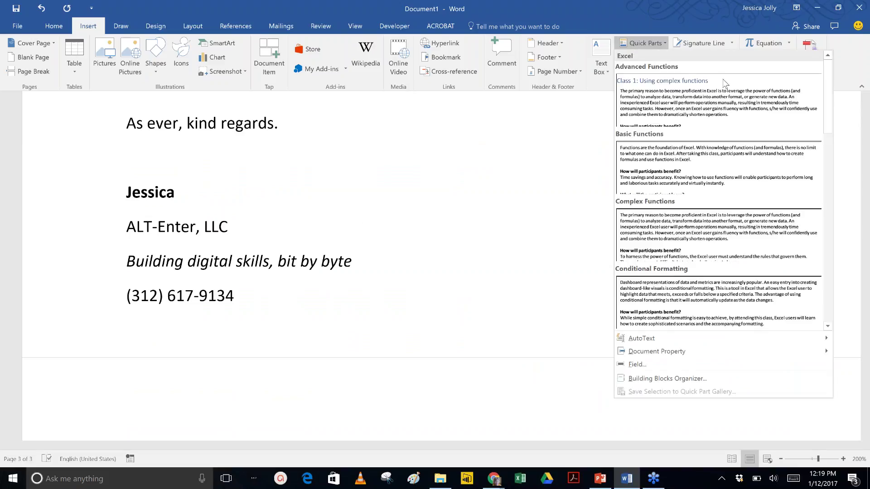
click(741, 154)
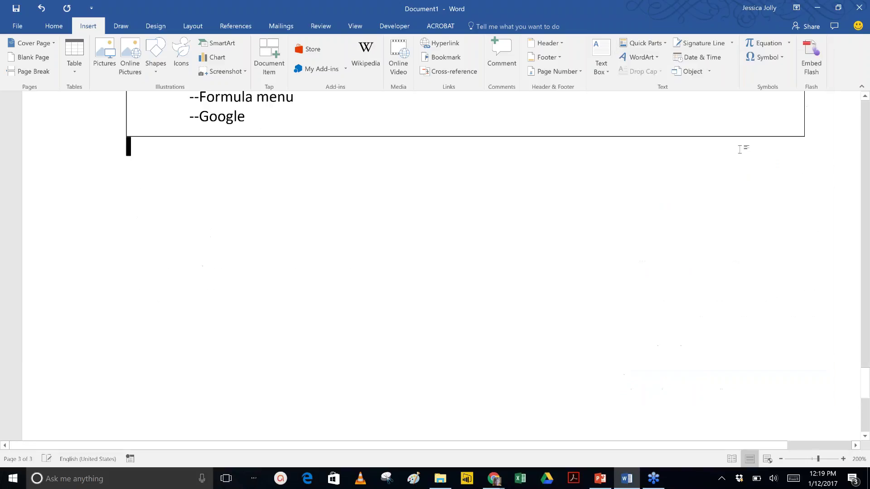
scroll(533, 219, up, 1)
scroll(533, 220, up, 10)
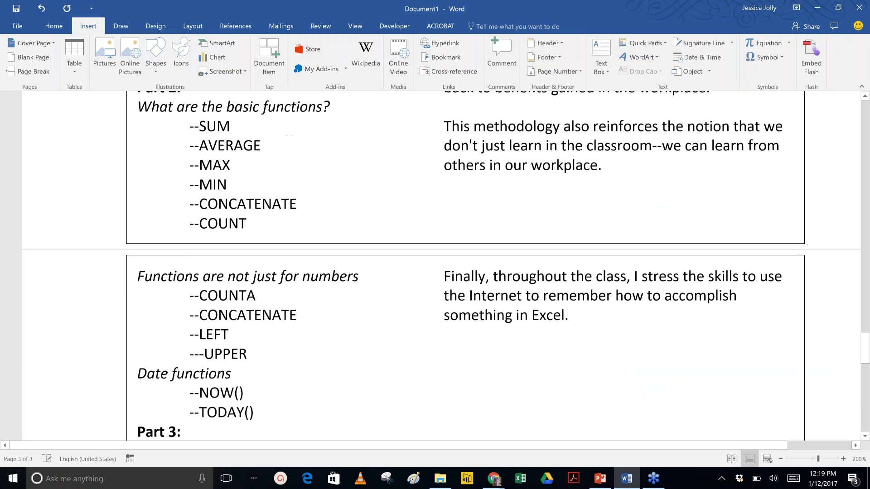
scroll(533, 219, up, 2)
scroll(533, 220, up, 13)
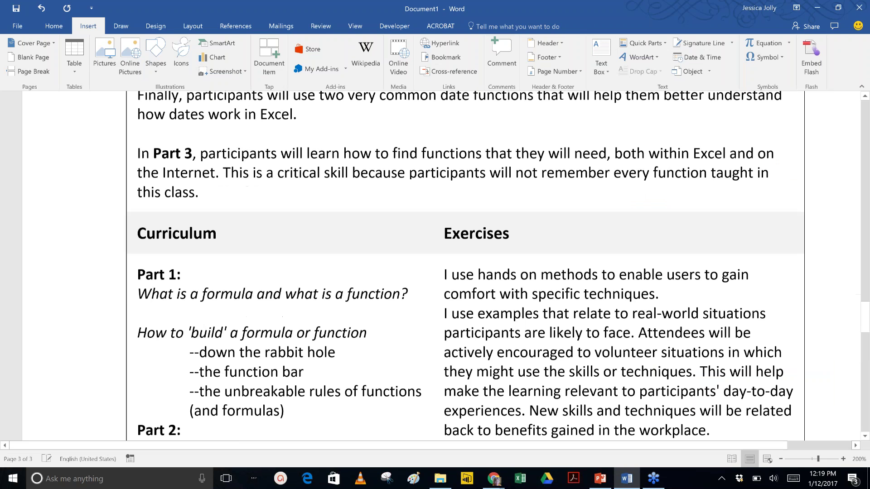
scroll(533, 219, up, 20)
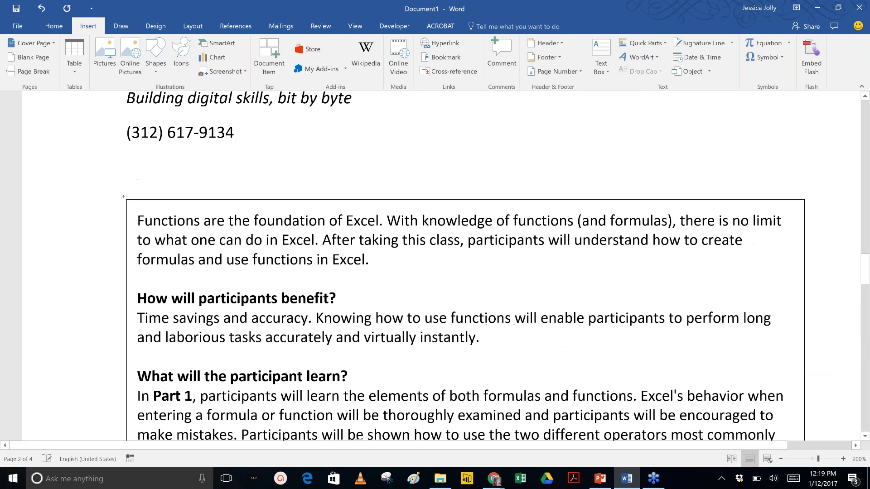
scroll(533, 219, down, 2)
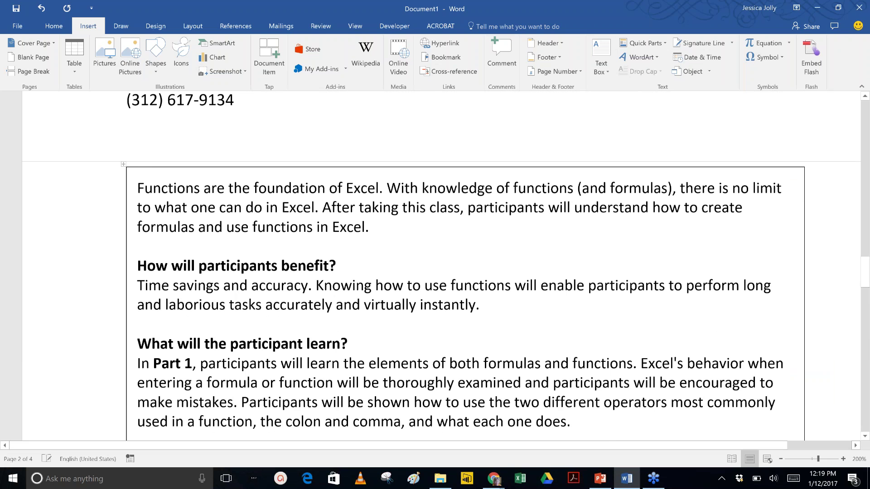
scroll(442, 266, down, 8)
scroll(466, 266, down, 7)
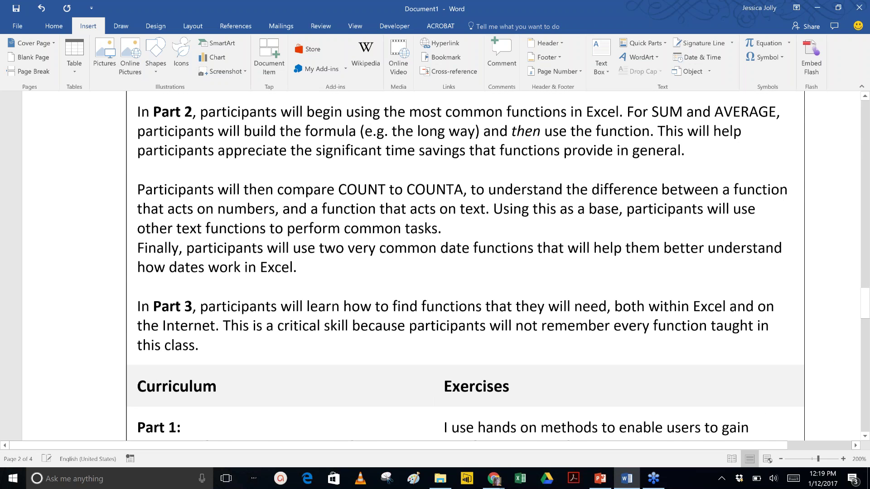
scroll(466, 266, down, 6)
scroll(466, 266, down, 20)
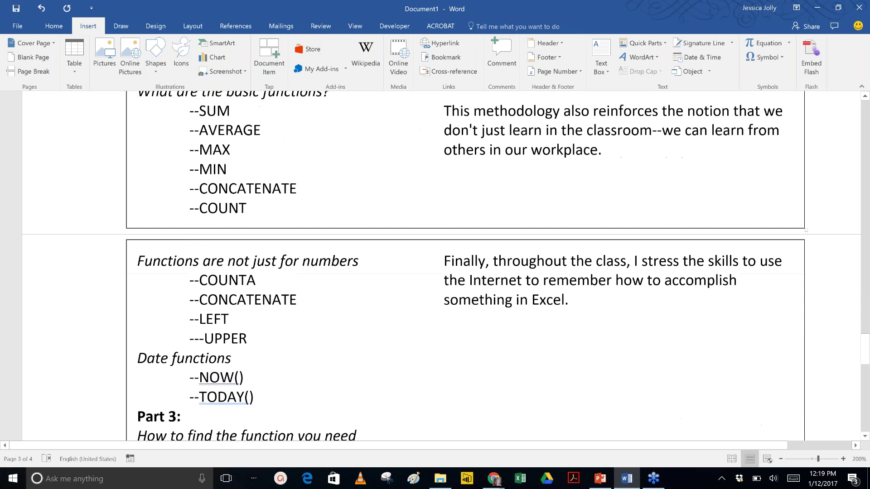
scroll(466, 265, up, 4)
scroll(466, 265, up, 14)
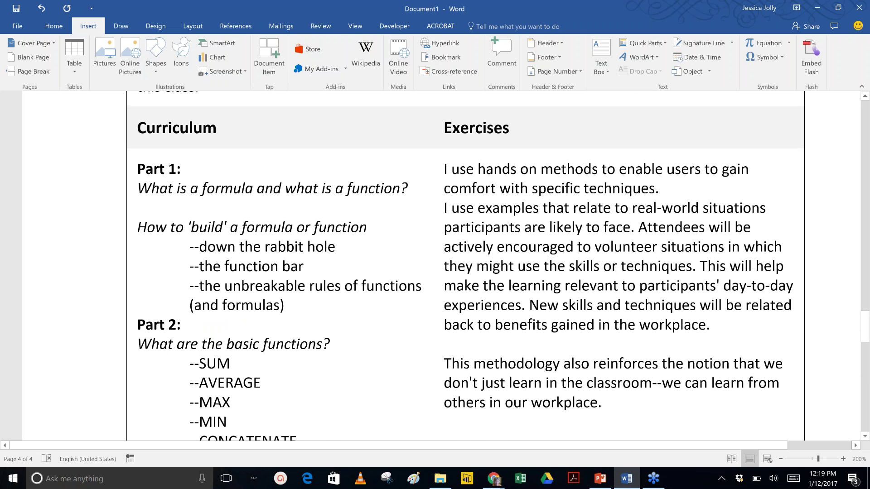
scroll(466, 266, up, 8)
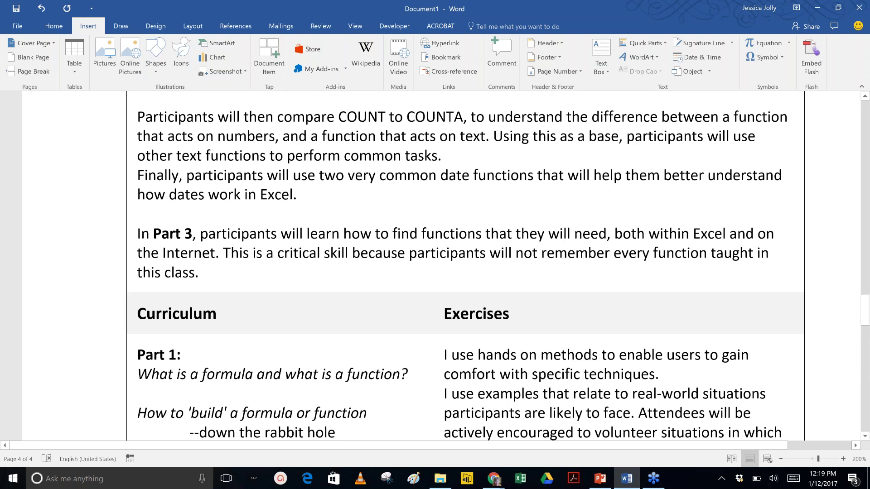
scroll(465, 266, up, 20)
scroll(277, 185, down, 20)
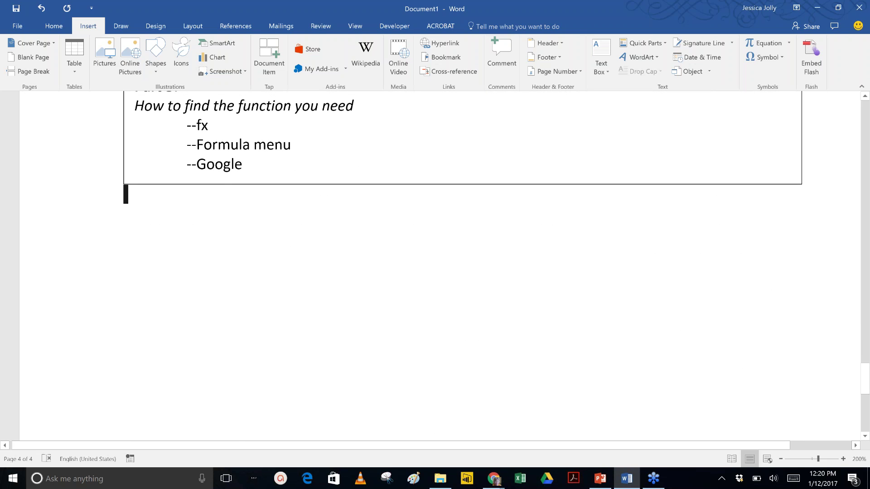
- Insert the saved Pricing and Payment table from Quick Parts
click(640, 43)
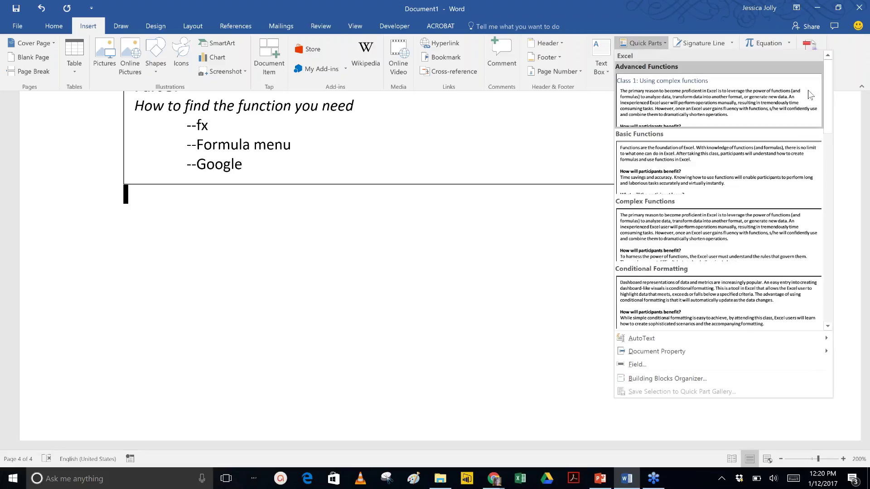
drag(827, 104, 824, 249)
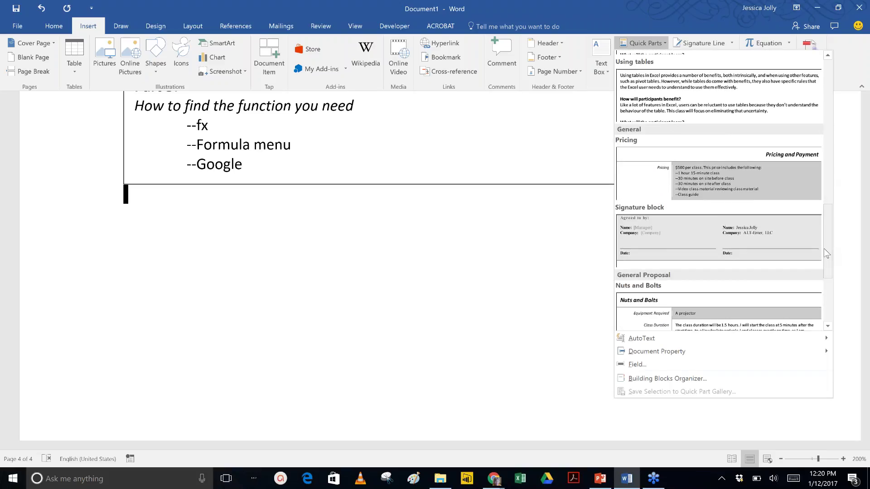
click(768, 187)
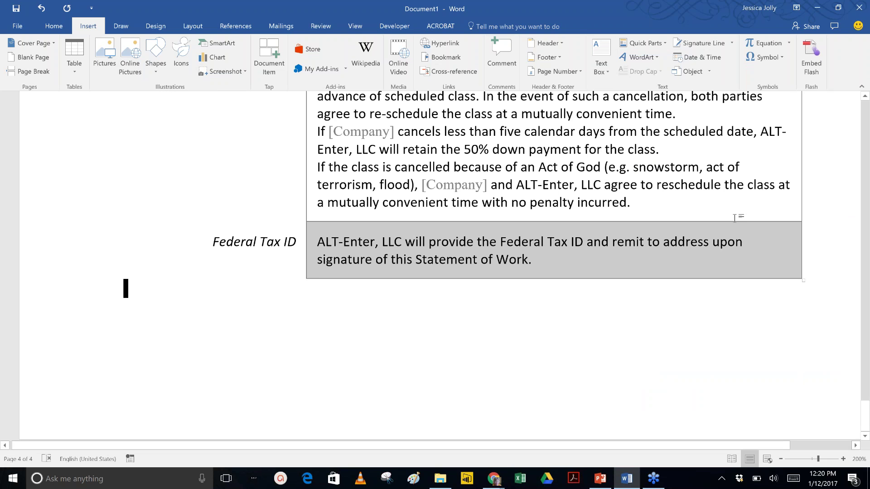
scroll(735, 218, up, 2)
scroll(497, 264, up, 4)
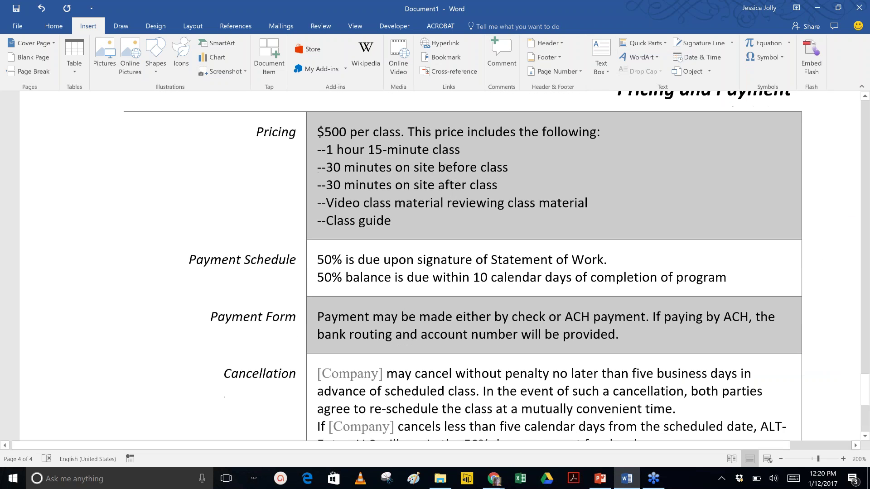
scroll(125, 420, down, 3)
scroll(126, 420, up, 1)
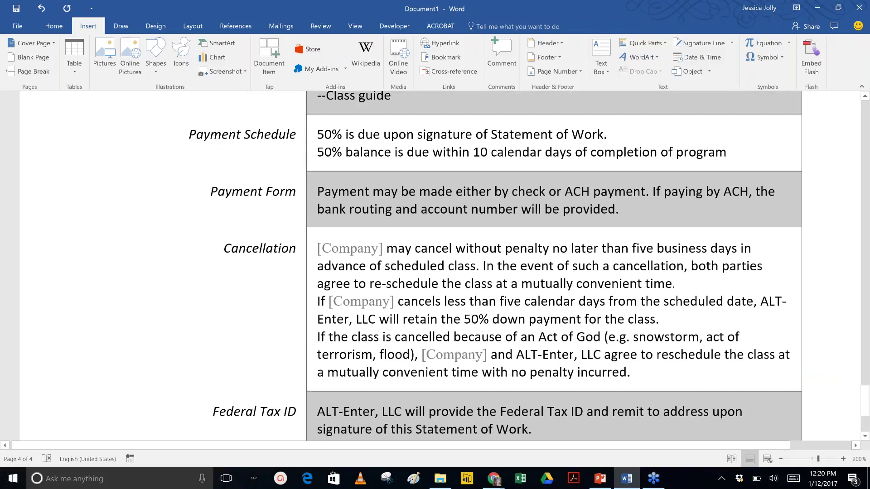
scroll(439, 266, down, 1)
scroll(483, 324, down, 2)
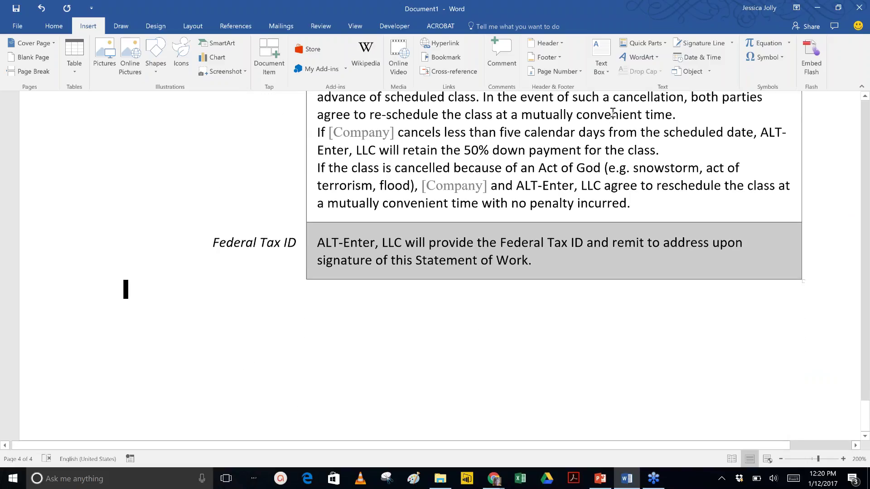
- Add the saved signature block with Date lines below the pricing table
click(644, 44)
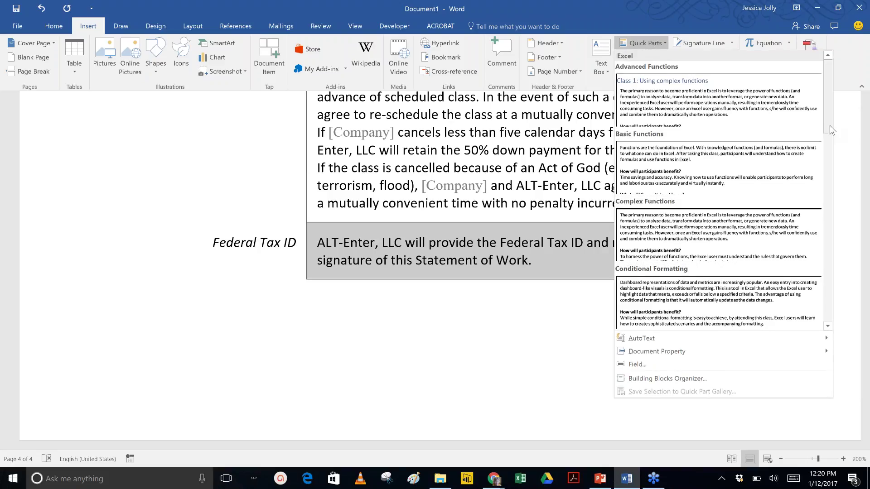
scroll(807, 191, down, 10)
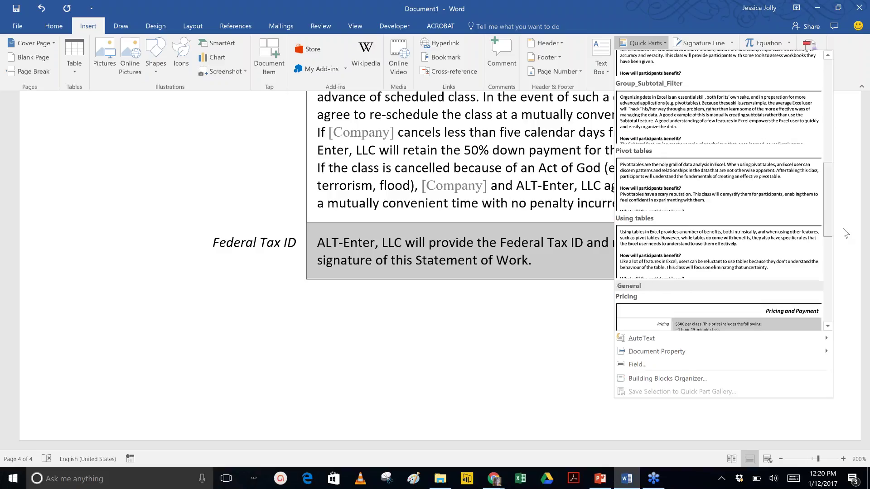
click(776, 194)
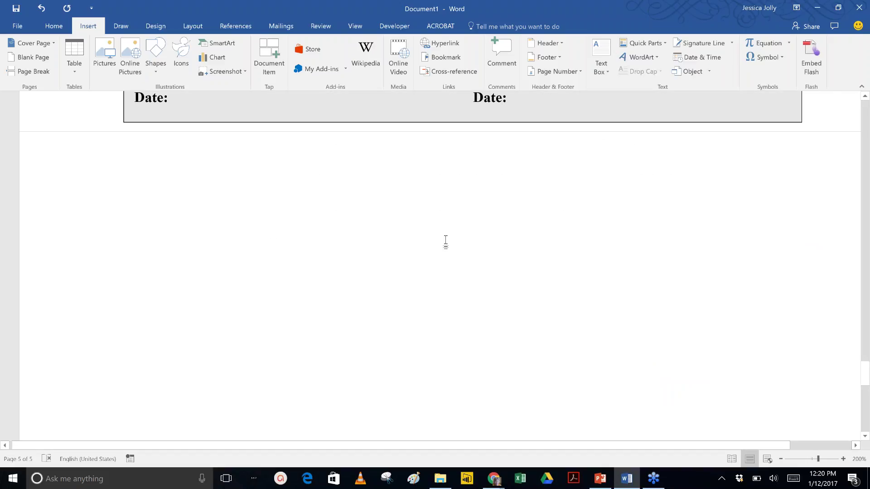
scroll(435, 249, up, 5)
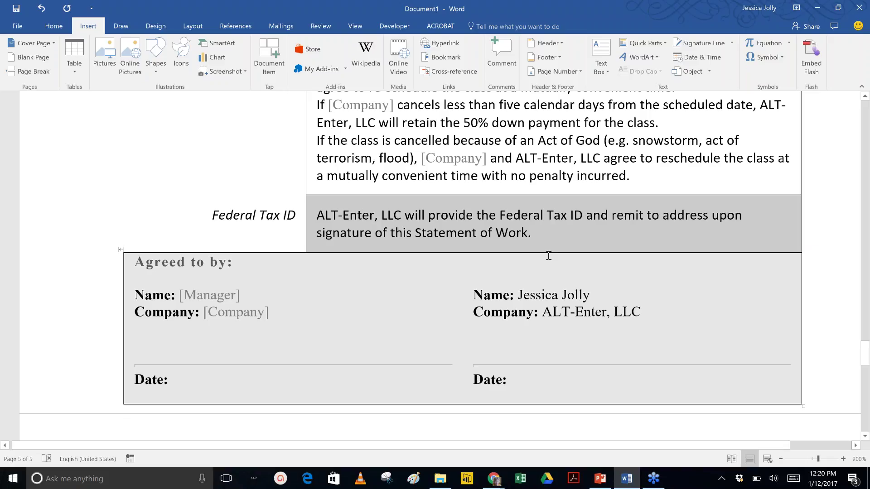
scroll(548, 255, up, 15)
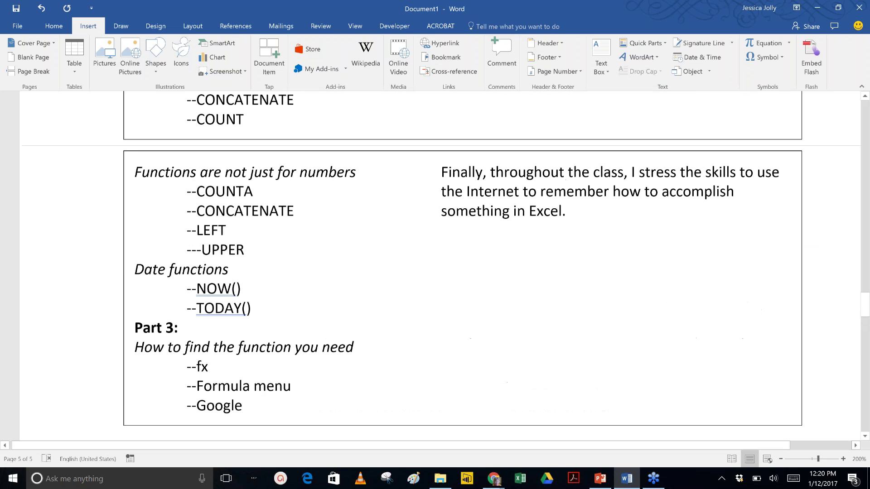
scroll(549, 255, up, 5)
scroll(463, 266, up, 5)
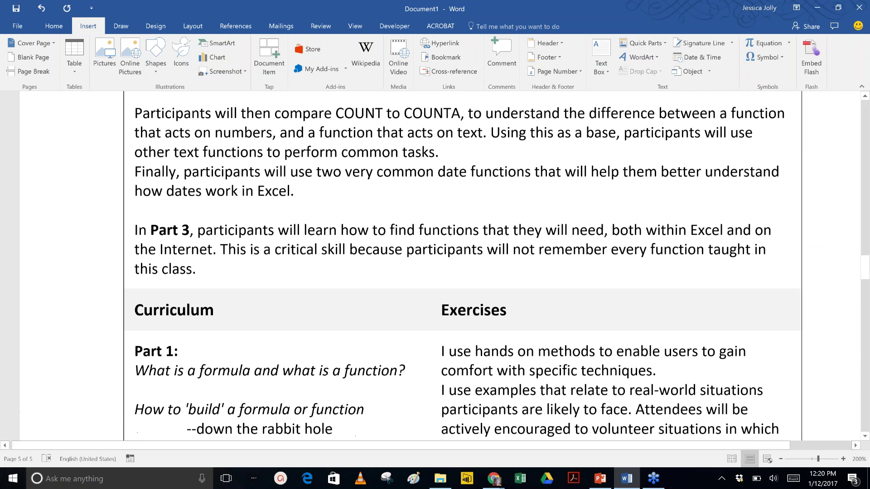
scroll(462, 267, up, 20)
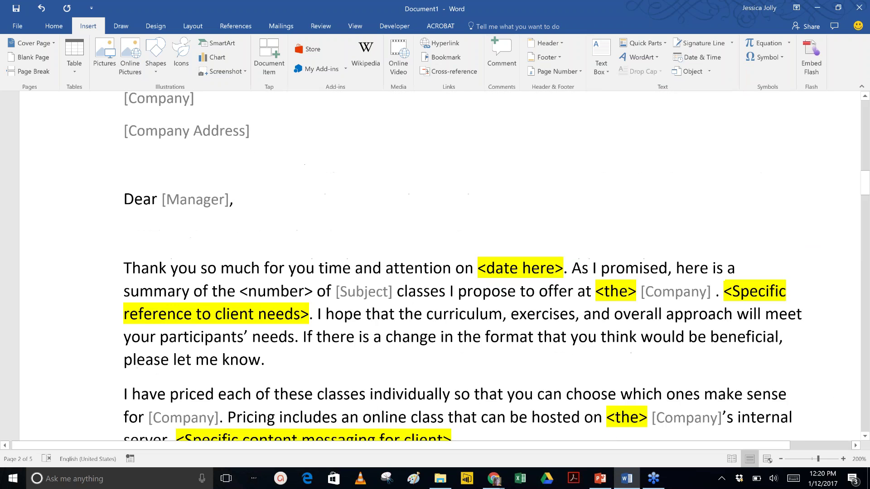
scroll(436, 267, down, 2)
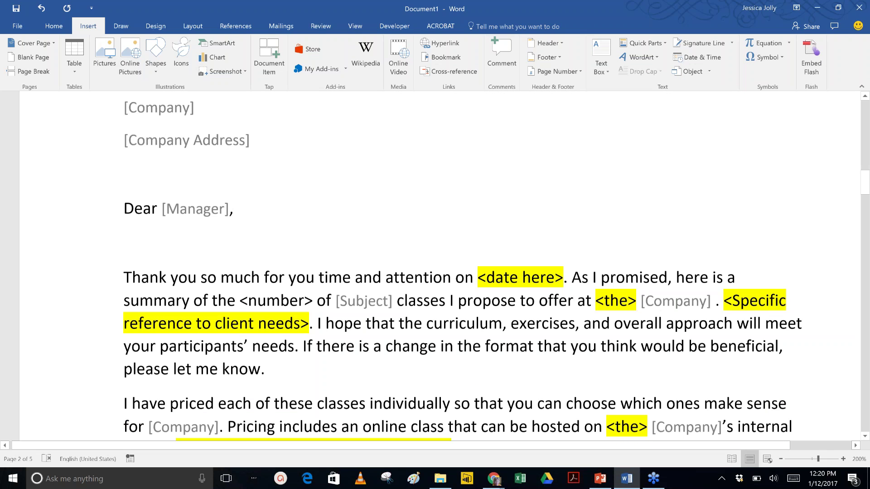
scroll(435, 266, down, 5)
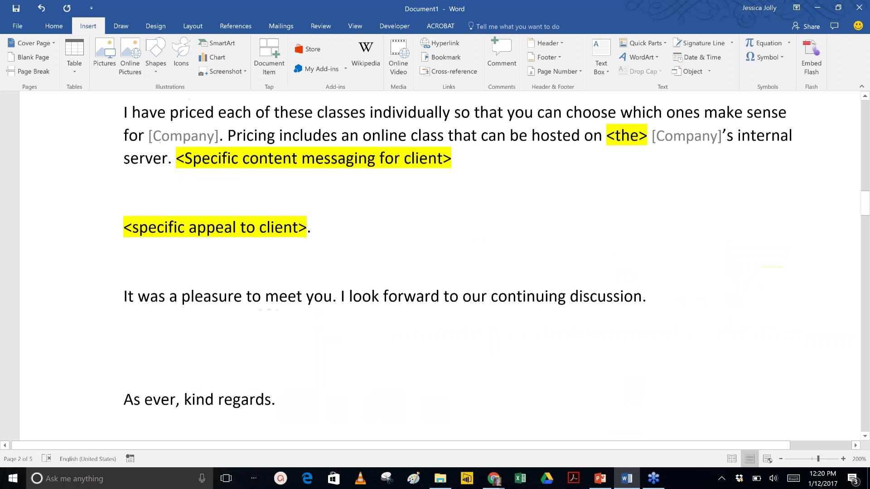
scroll(435, 266, up, 3)
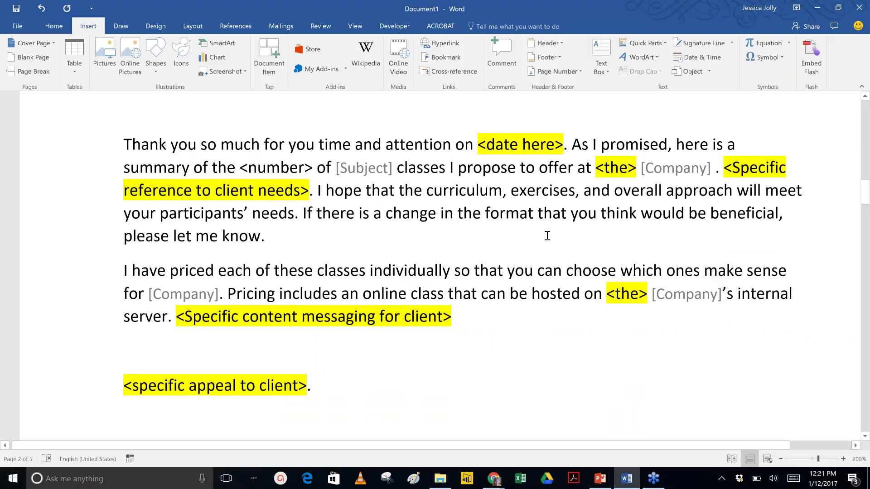
- Look through the finished cover letter, then switch to the Proposals Plug and Play presentation
scroll(548, 236, up, 5)
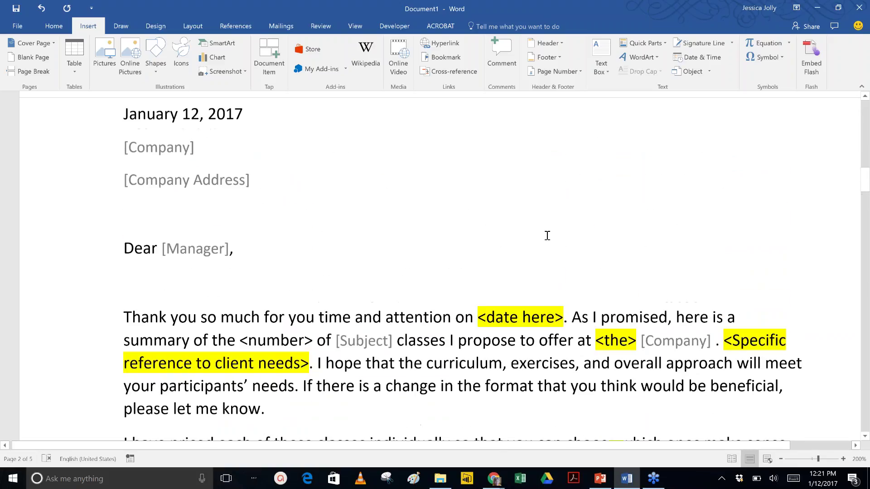
scroll(548, 236, up, 1)
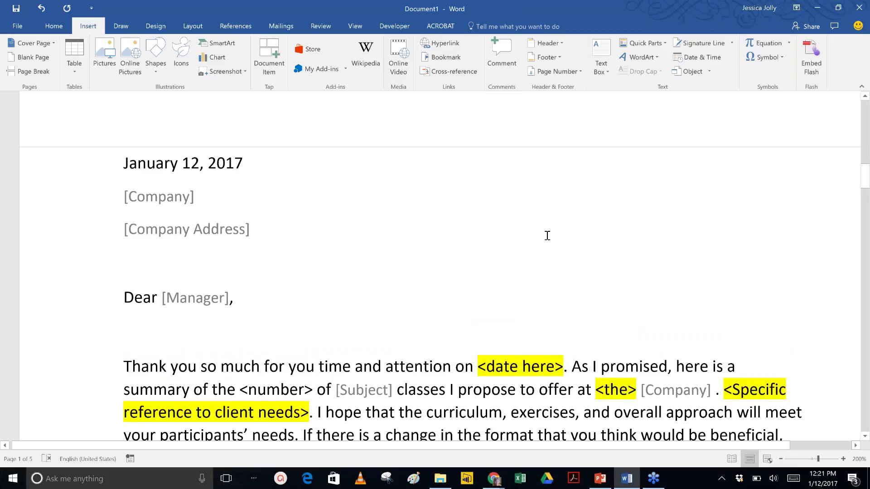
scroll(547, 236, down, 1)
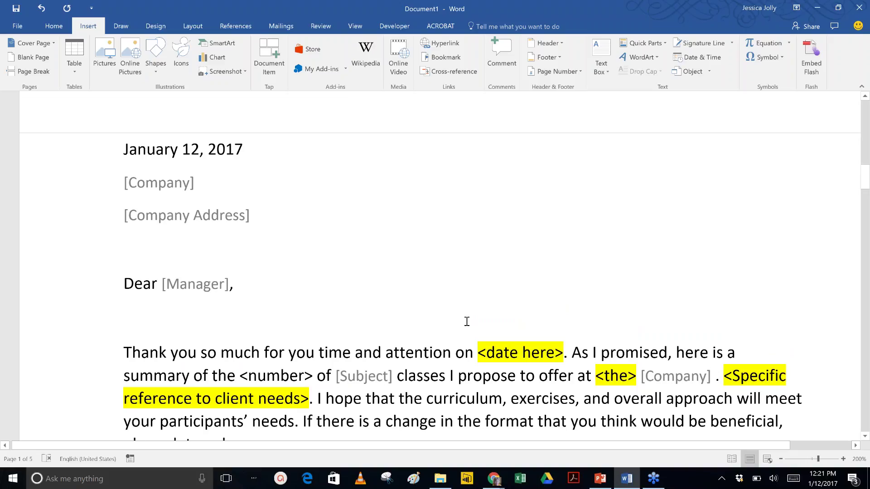
scroll(467, 322, down, 3)
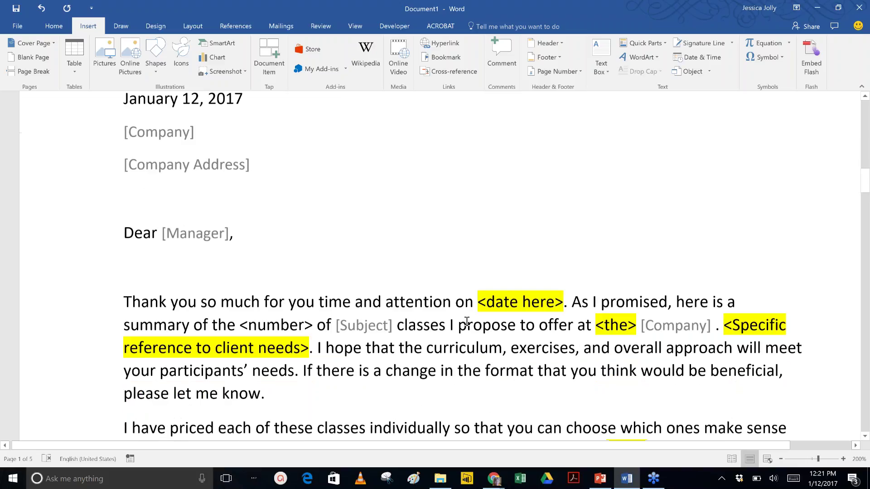
scroll(467, 321, down, 3)
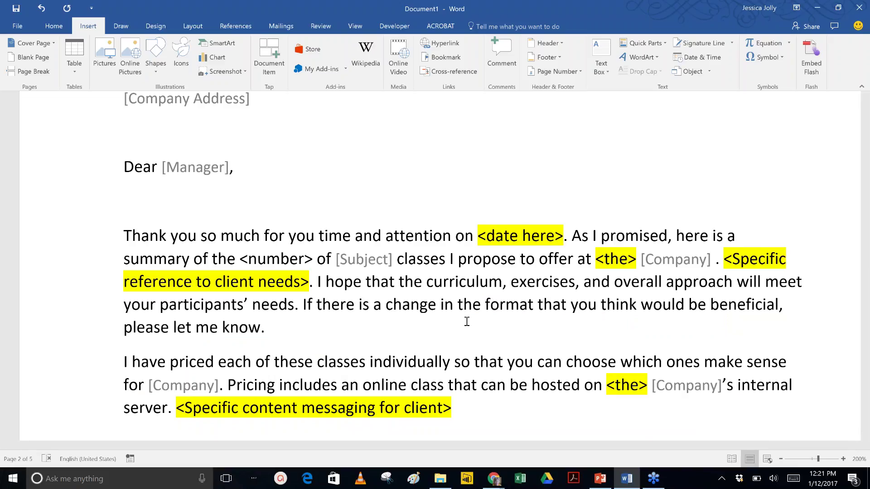
scroll(466, 321, down, 1)
scroll(467, 321, down, 1)
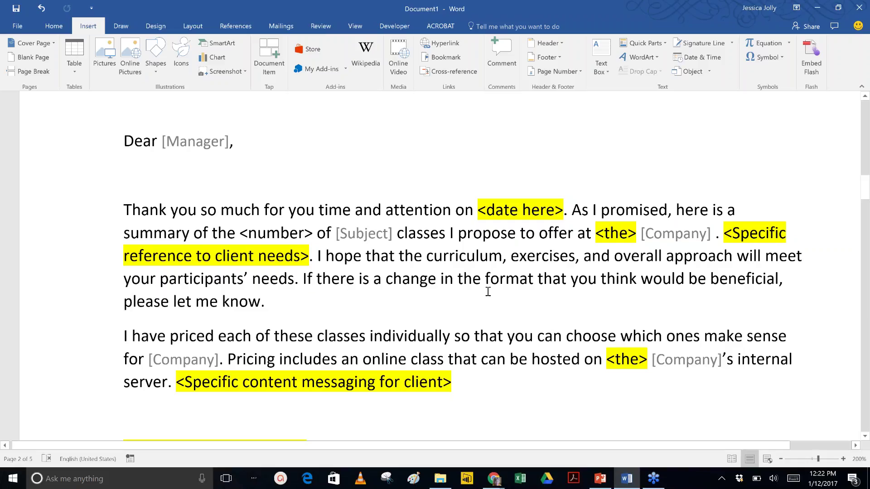
scroll(488, 292, up, 3)
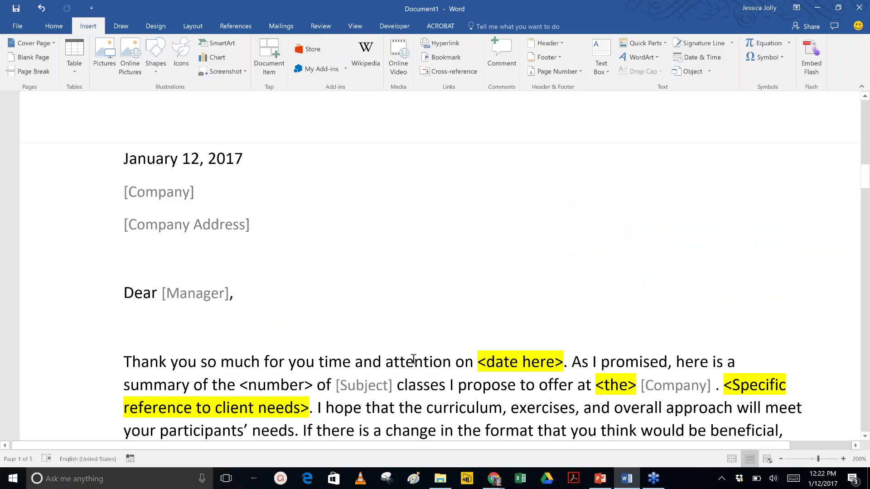
scroll(413, 359, down, 2)
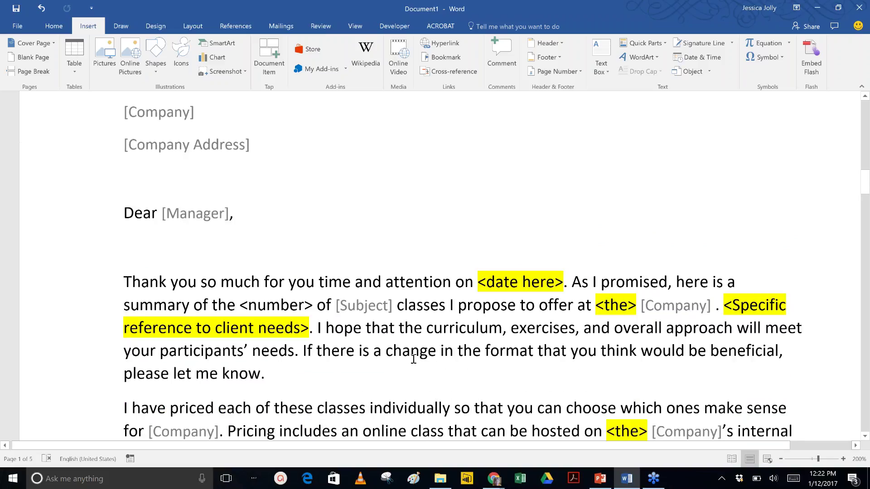
key(alt+Tab)
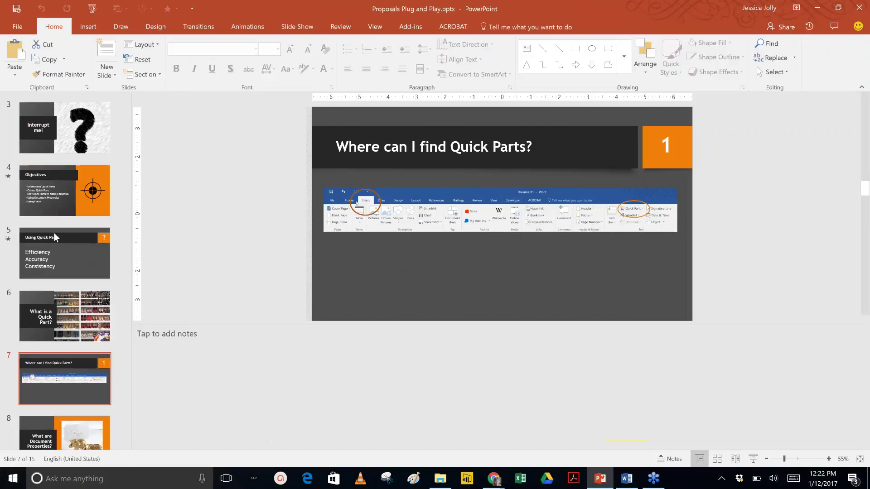
- Show slide 9, 'Where can I find Document Properties?', from the thumbnail pane
scroll(63, 343, down, 1)
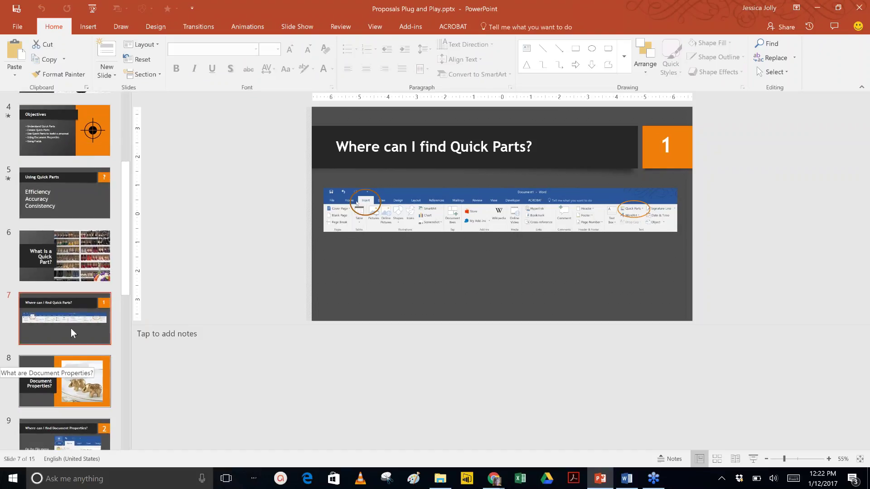
scroll(71, 330, down, 2)
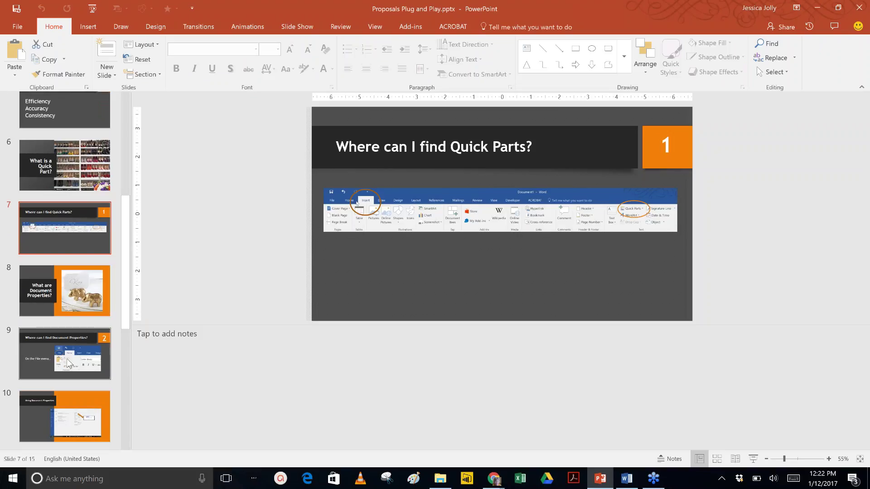
scroll(68, 372, down, 2)
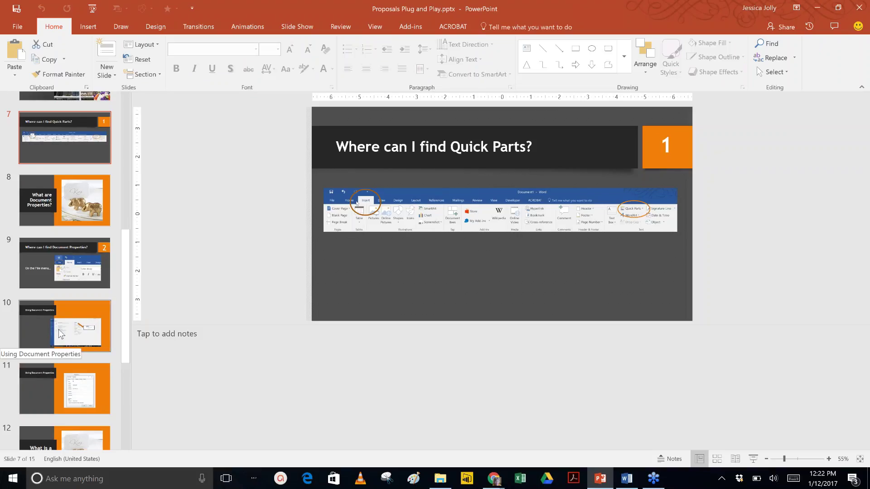
click(83, 266)
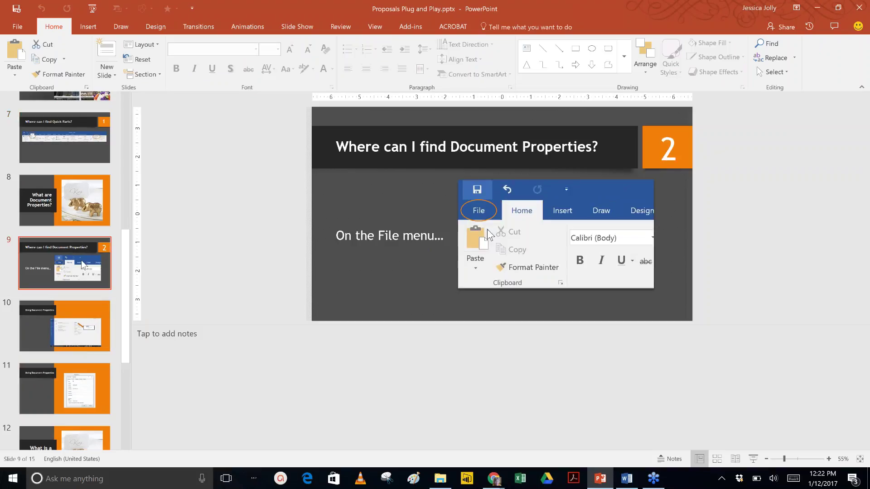
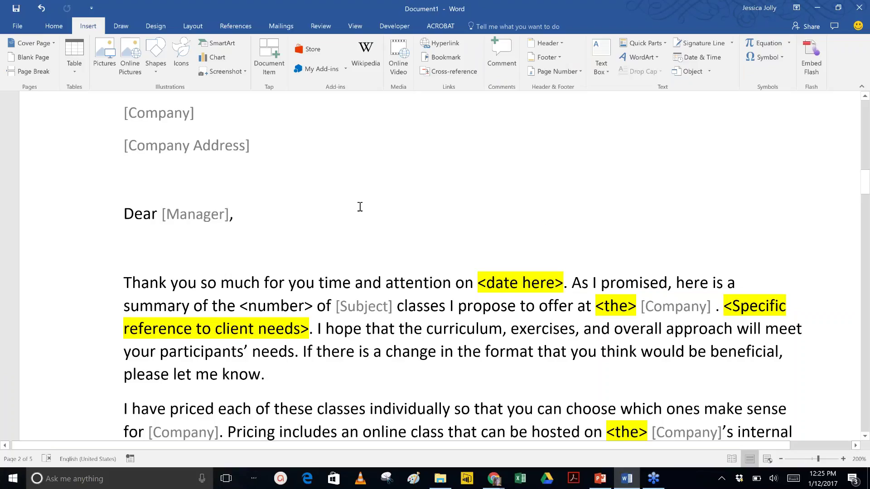
scroll(343, 213, up, 3)
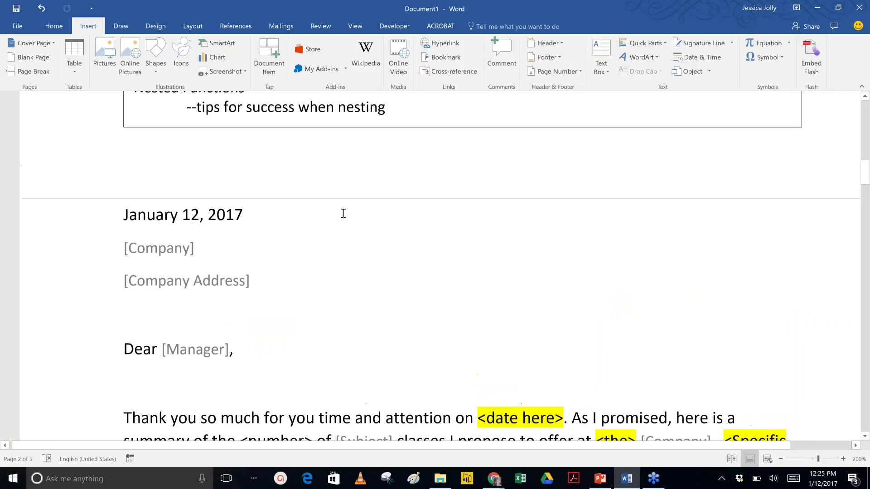
scroll(344, 213, down, 1)
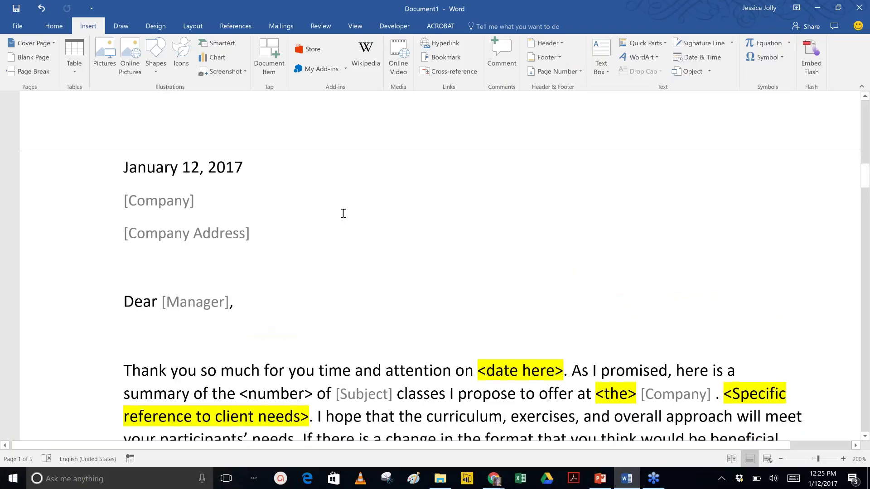
scroll(343, 213, down, 2)
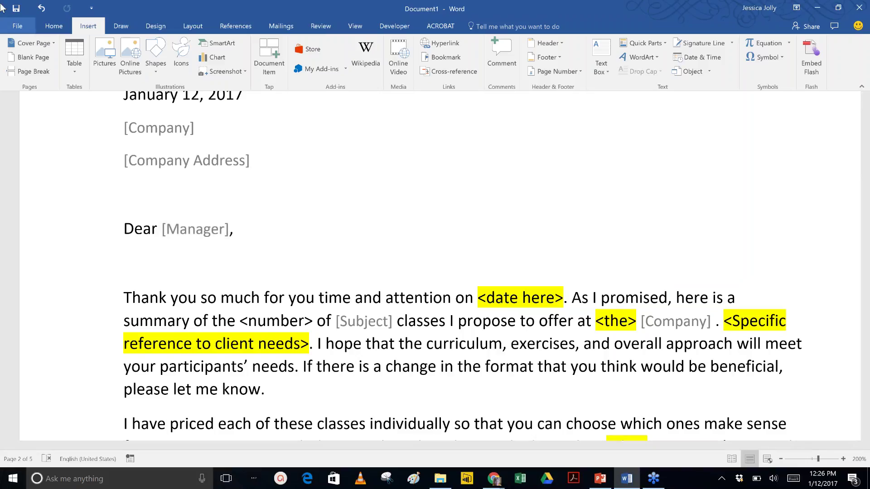
- Open Word's Info page, check the Using Document Properties slide in PowerPoint, then restore Word
click(20, 28)
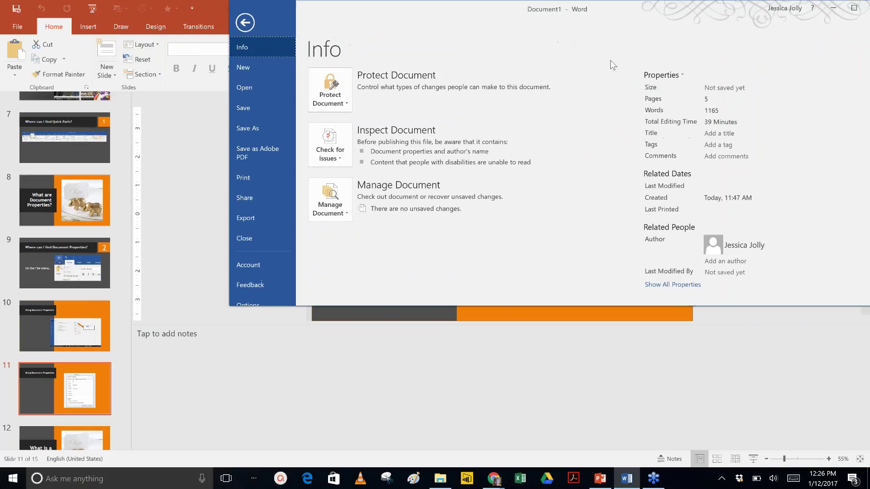
click(833, 8)
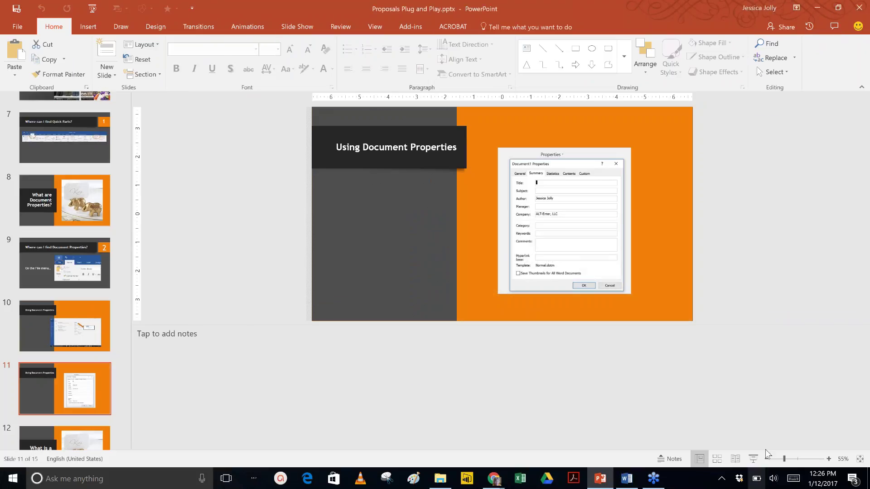
click(627, 480)
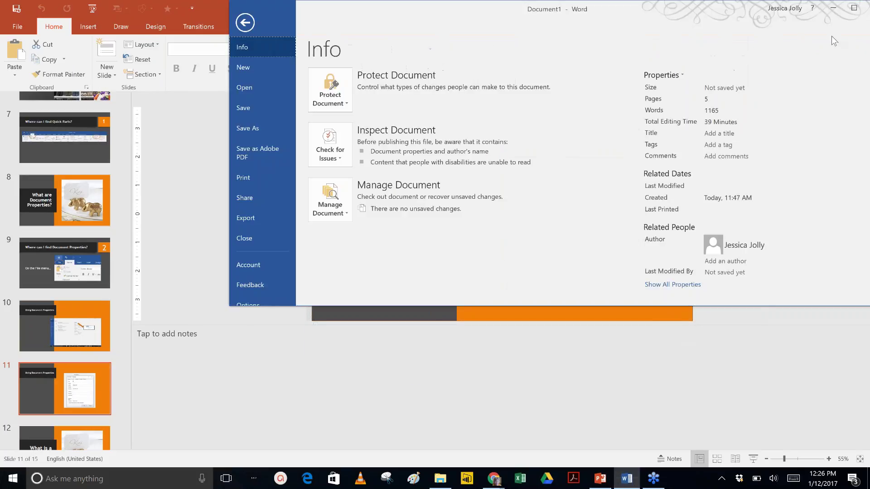
- Open Advanced Properties and enter the client's name in the Manager field on the Summary tab
click(855, 8)
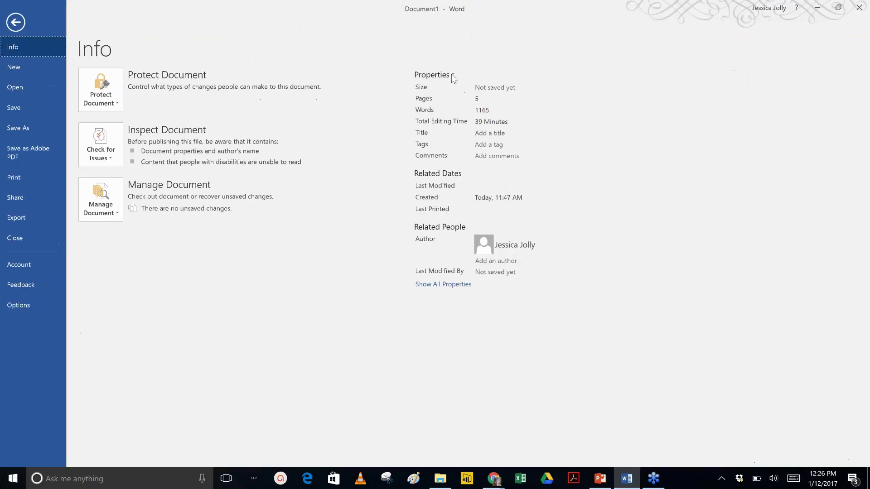
click(453, 75)
click(453, 101)
click(410, 205)
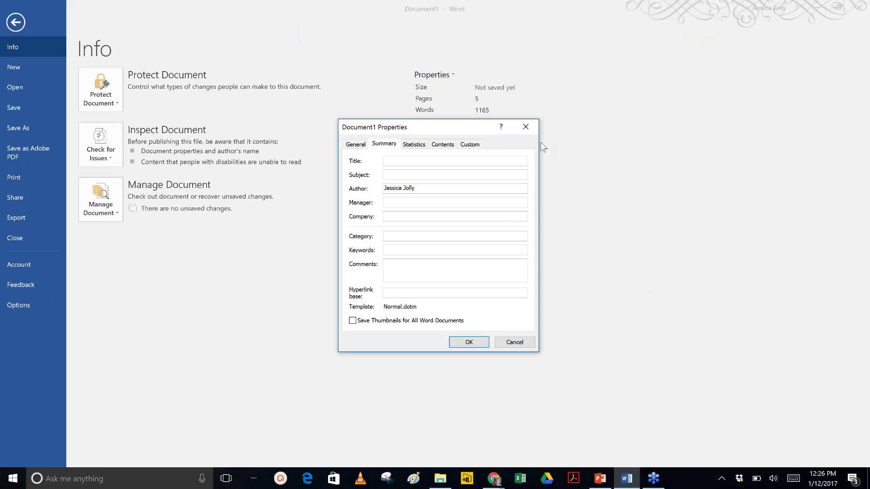
text(Ms. Tia Juan)
text(z)
key(BackSpace)
text(ez)
- Set Company to WBDC, trim the extra characters from the Manager name, and save the properties
click(426, 217)
text(WBDC)
drag(404, 202, 398, 202)
key(BackSpace)
click(473, 344)
click(16, 22)
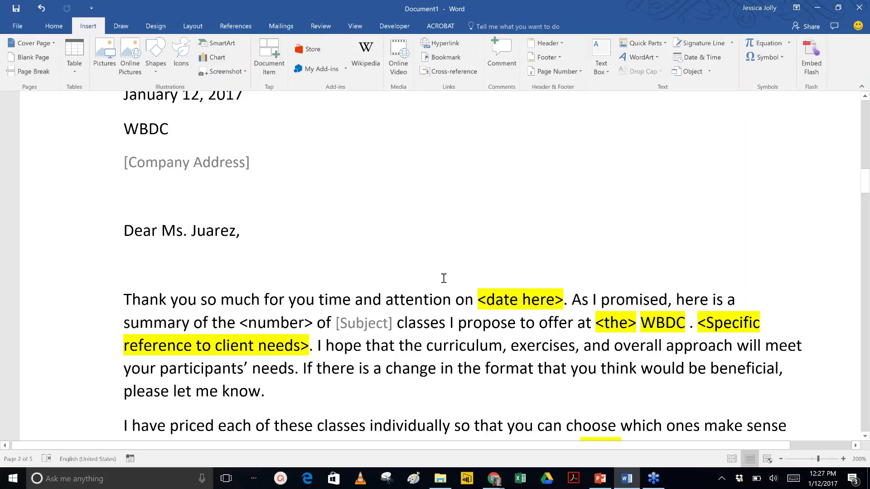
- Scroll through the letter to confirm the Company fields read WBDC and the greeting names the manager
scroll(444, 278, down, 1)
scroll(444, 278, down, 3)
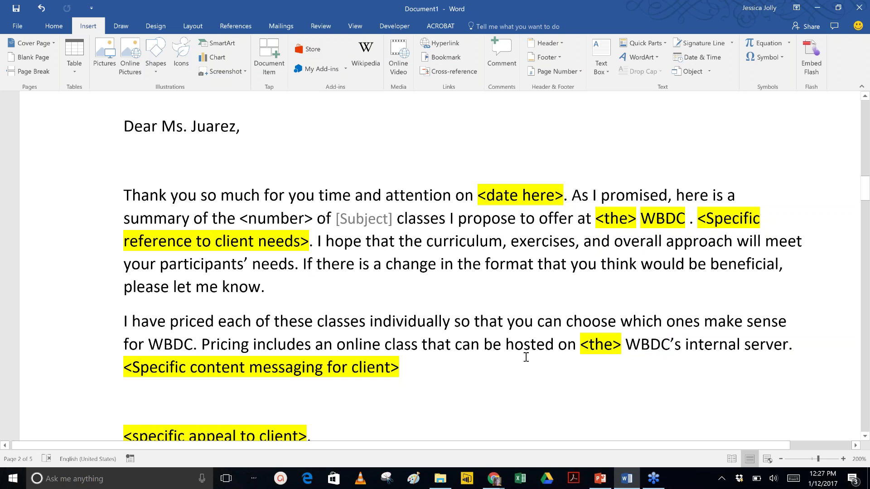
scroll(521, 342, down, 2)
scroll(520, 344, up, 2)
scroll(480, 356, down, 1)
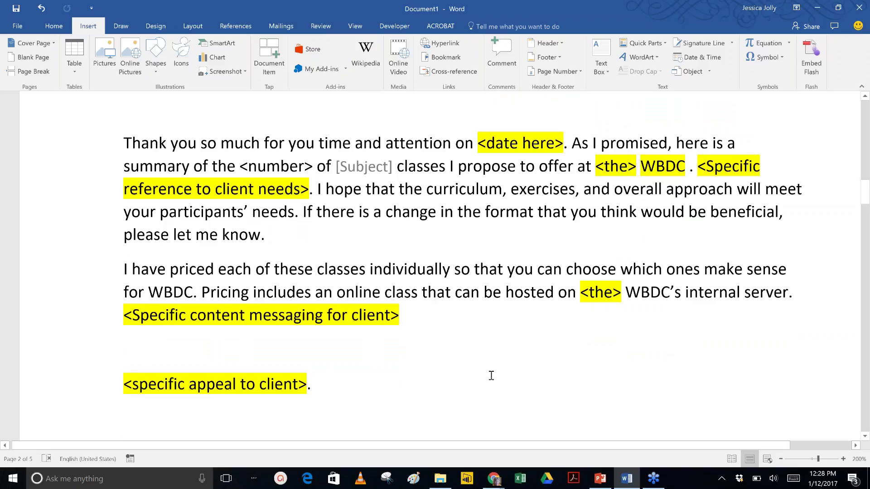
scroll(492, 376, up, 1)
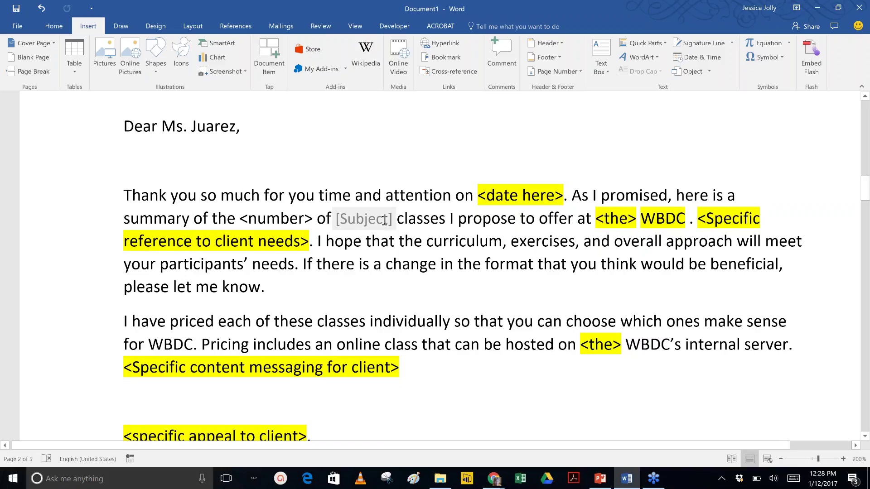
- Enter 'Plug and Play Proposals' as the Subject in Advanced Properties and return to the letter
click(14, 26)
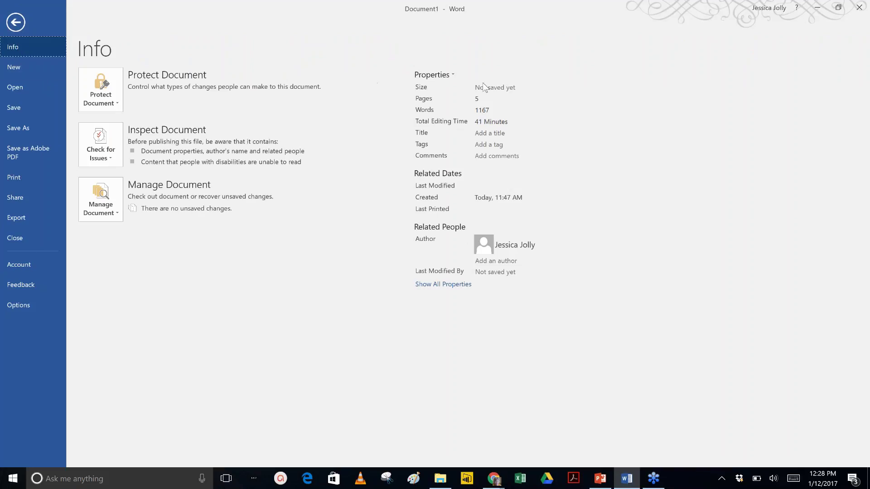
click(425, 75)
click(439, 97)
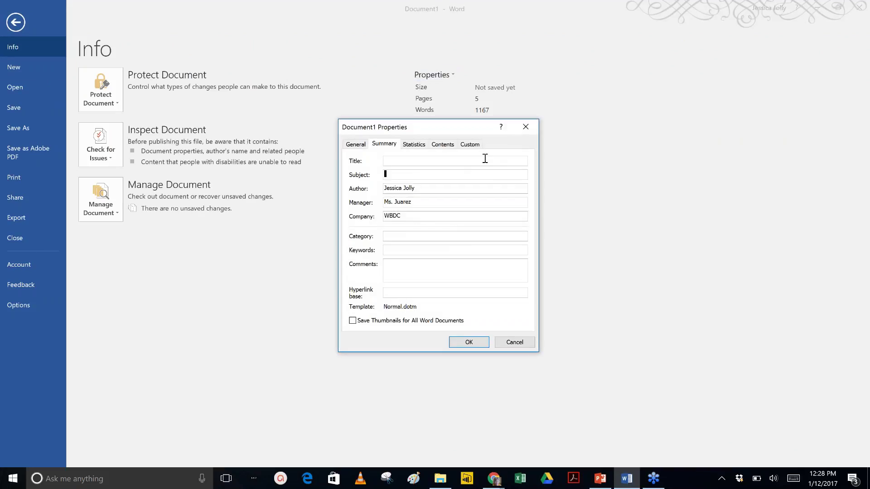
text(Plug and Play Proposals)
click(475, 342)
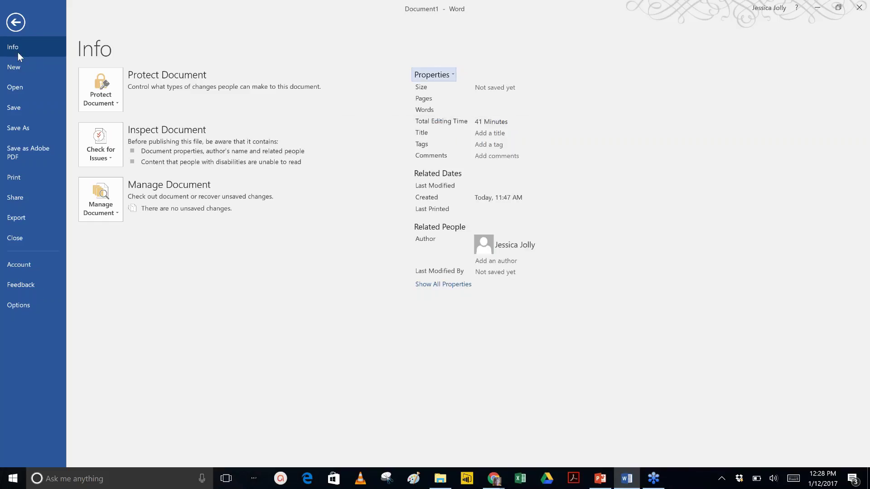
click(20, 27)
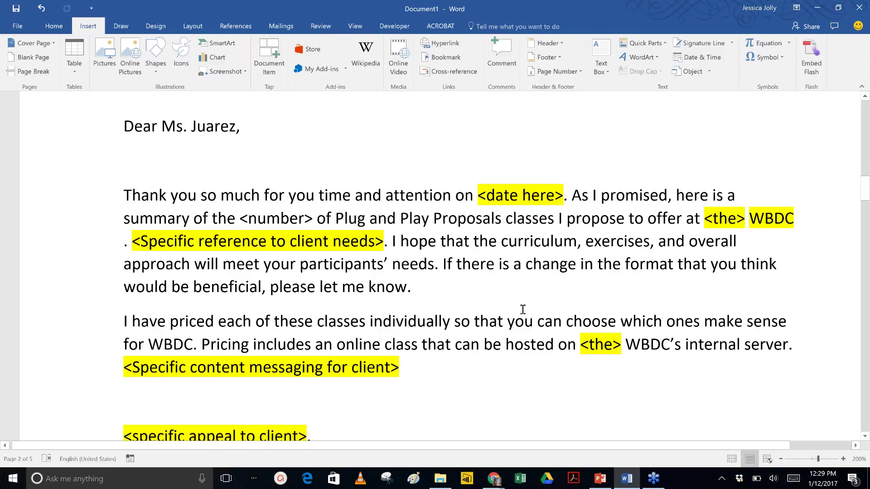
- Check the updated Subject in the first paragraph and select the <date here> placeholder
scroll(523, 310, down, 1)
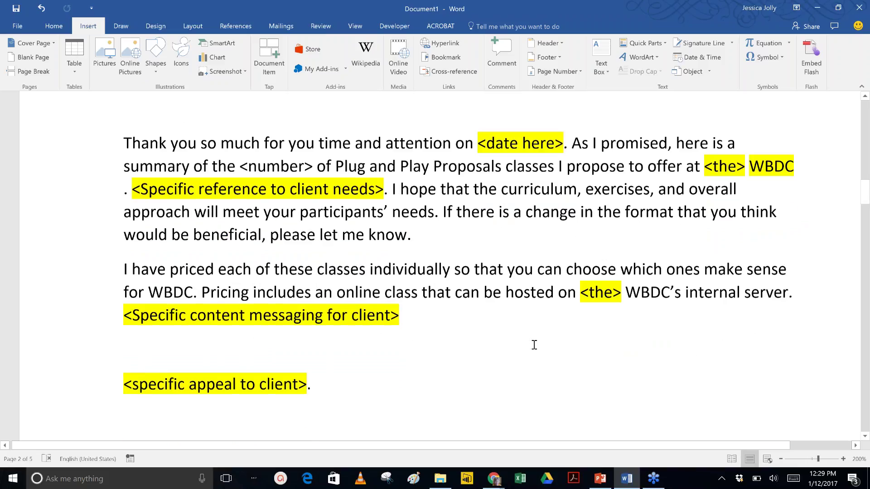
scroll(477, 346, up, 1)
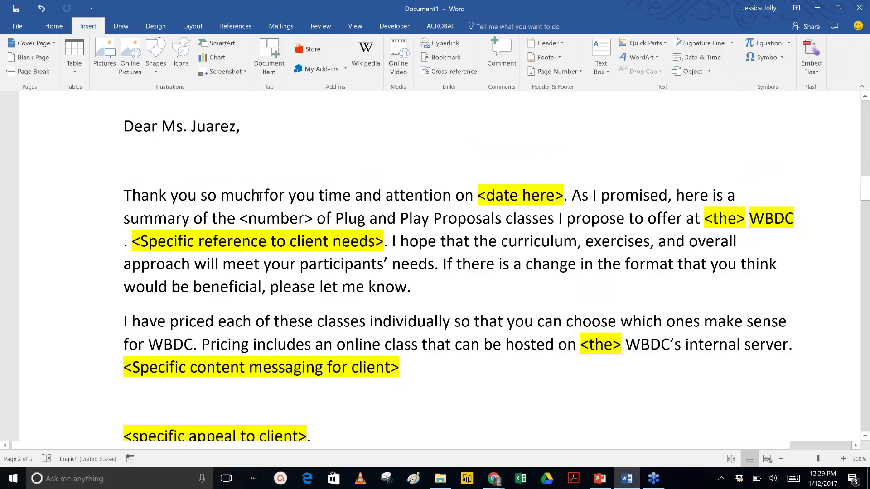
click(315, 195)
click(511, 196)
drag(478, 196, 562, 192)
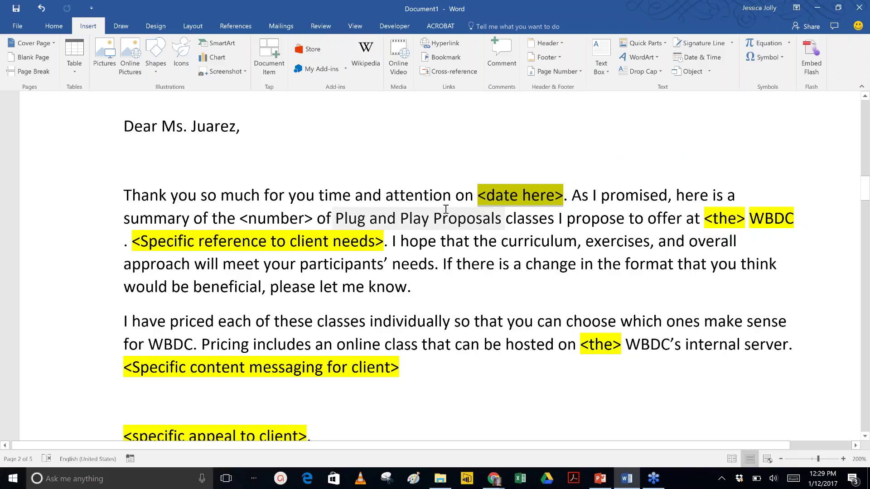
- Replace the date placeholder with 'Tuesday, January 10th'
text(Tuesday, Jan)
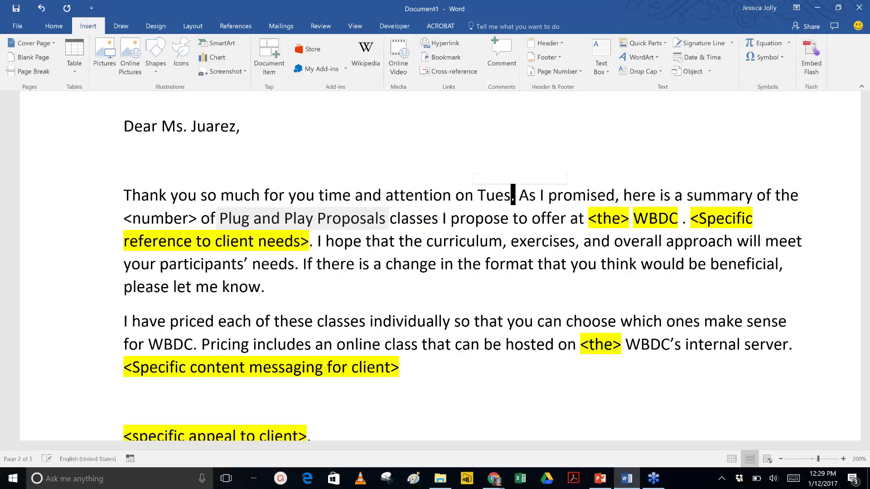
text(uary)
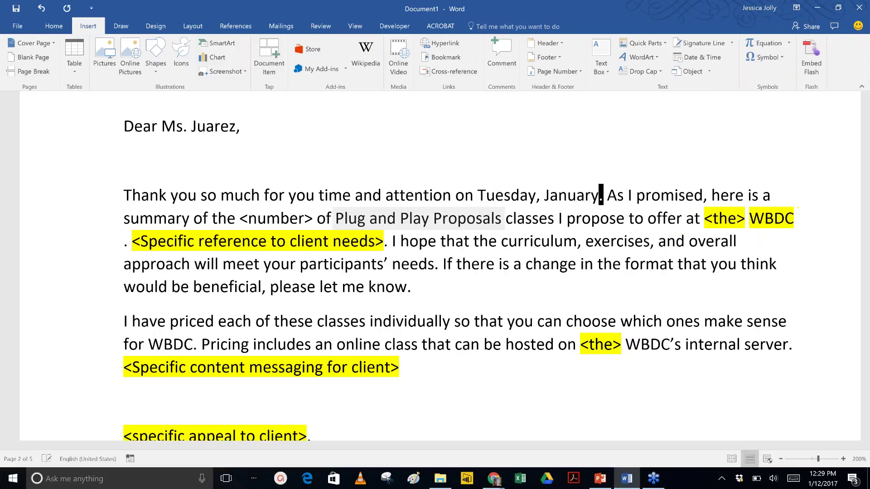
text( 10th)
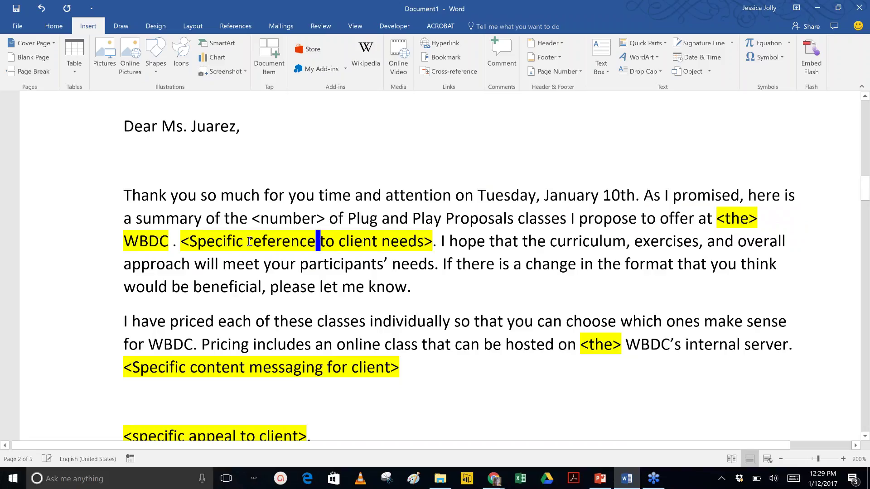
drag(182, 240, 430, 245)
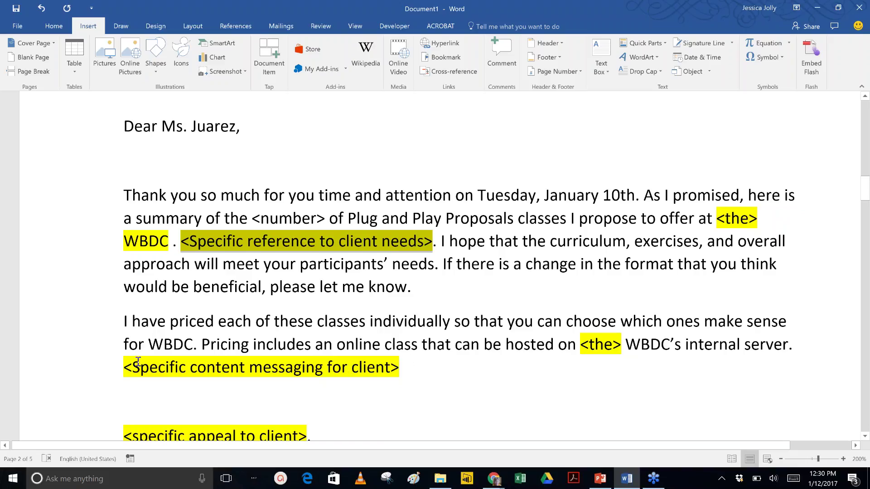
drag(125, 368, 356, 379)
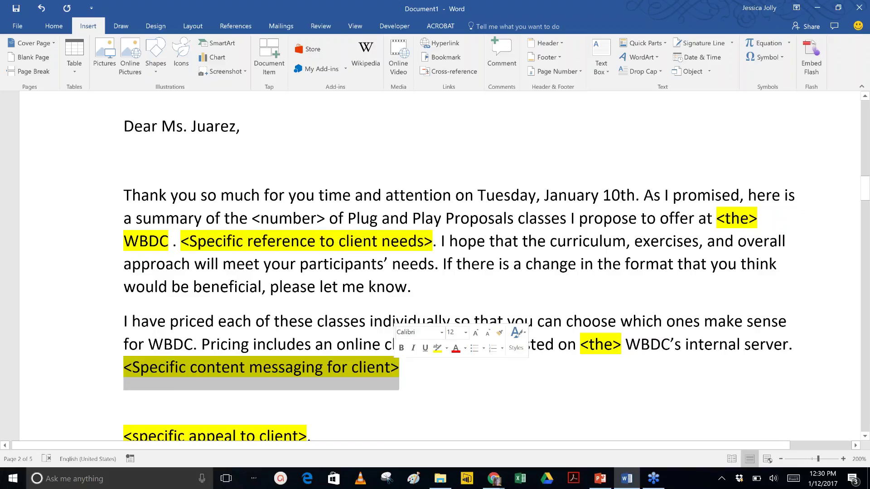
click(355, 374)
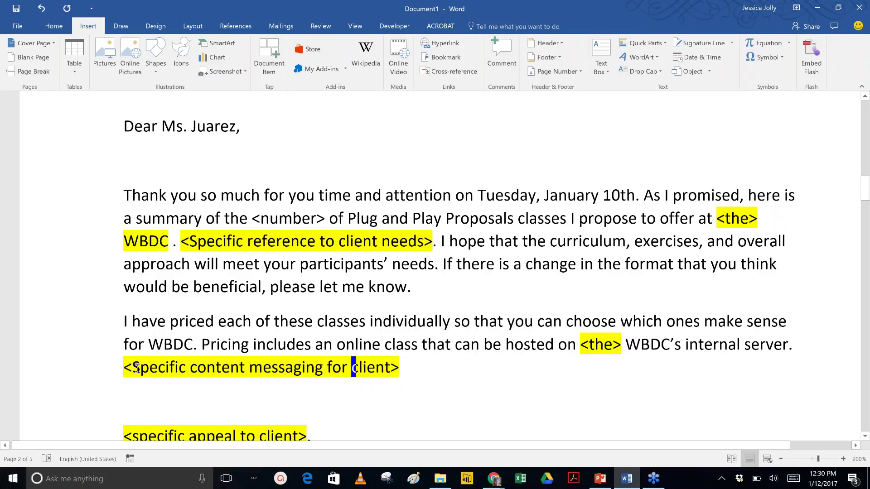
drag(124, 364, 406, 382)
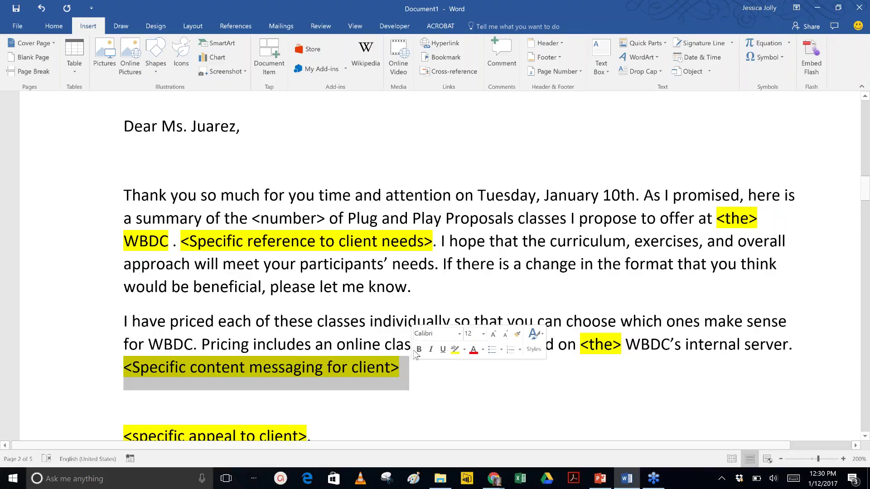
click(594, 346)
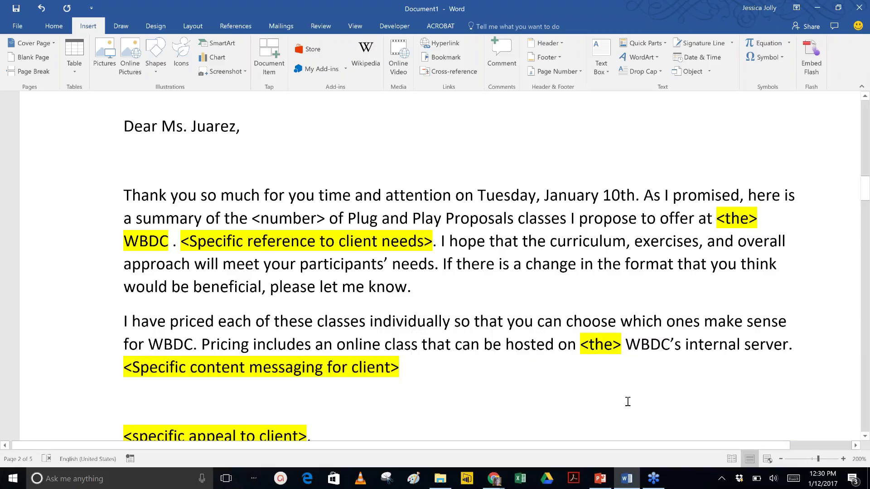
scroll(628, 402, down, 1)
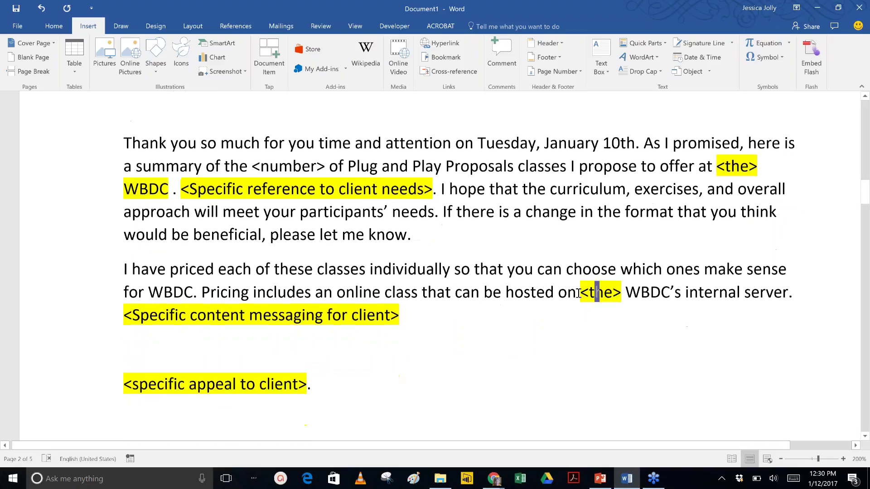
drag(580, 292, 650, 294)
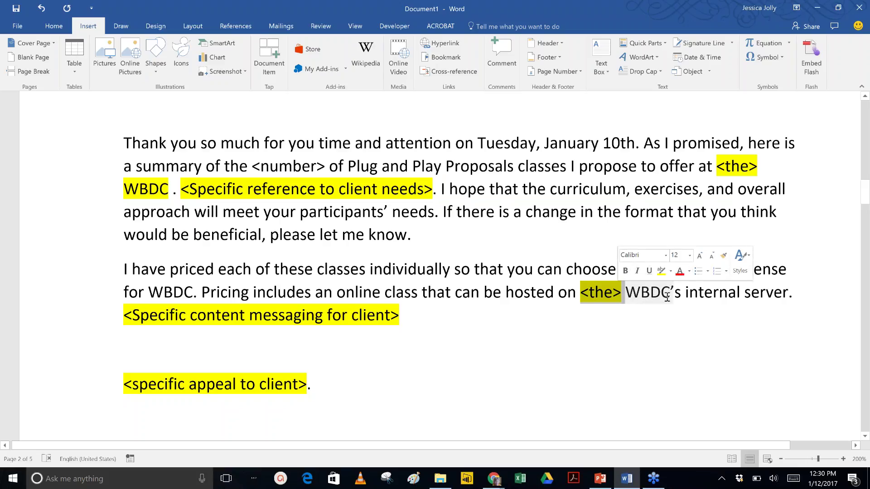
key(Down)
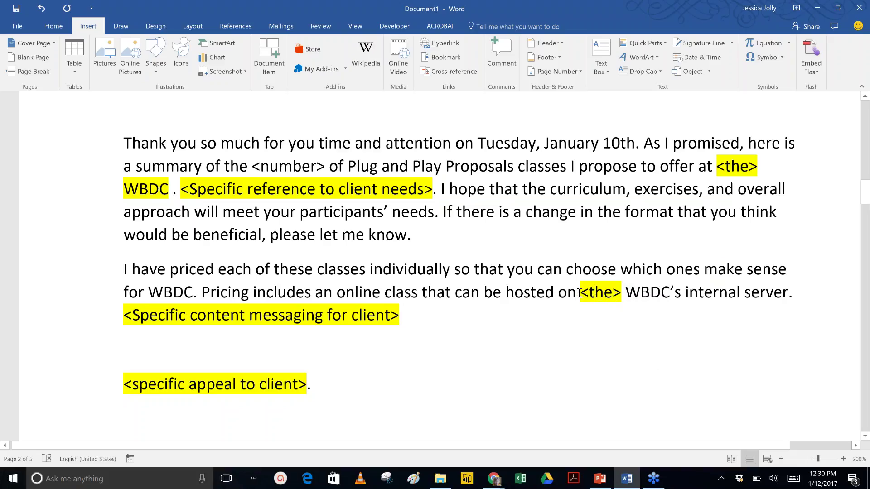
drag(579, 294, 624, 294)
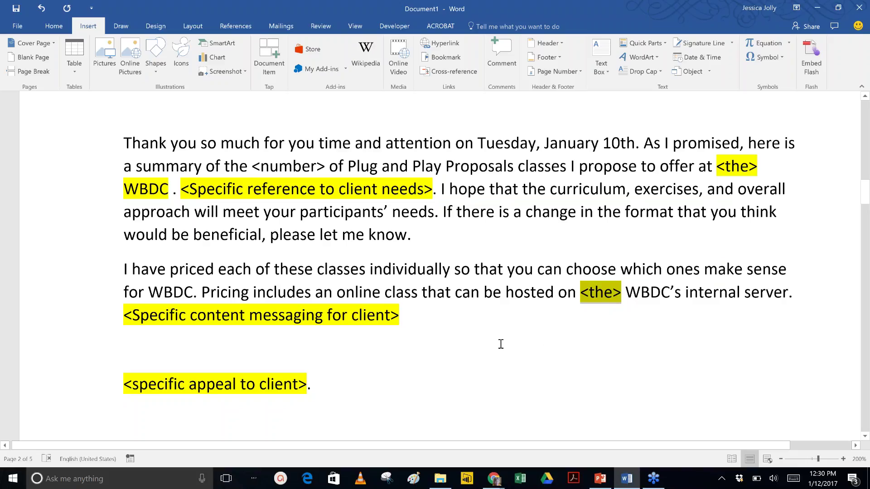
scroll(501, 344, up, 1)
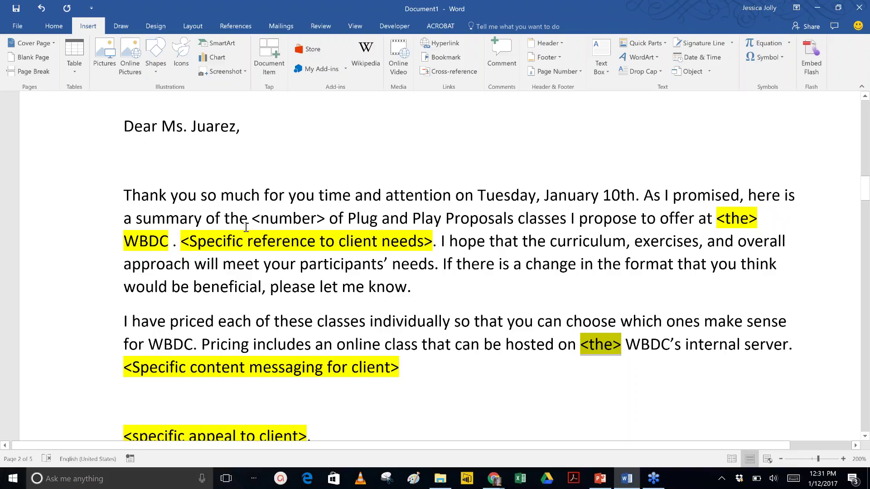
drag(253, 218, 324, 216)
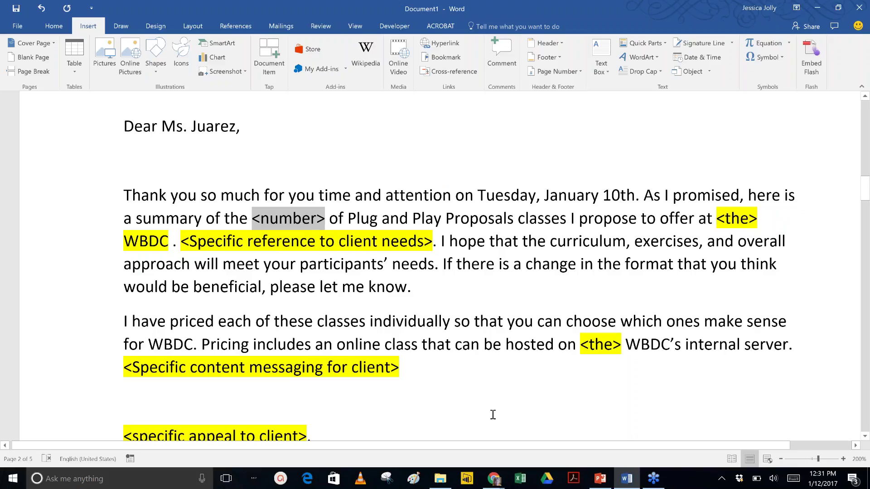
scroll(494, 416, up, 5)
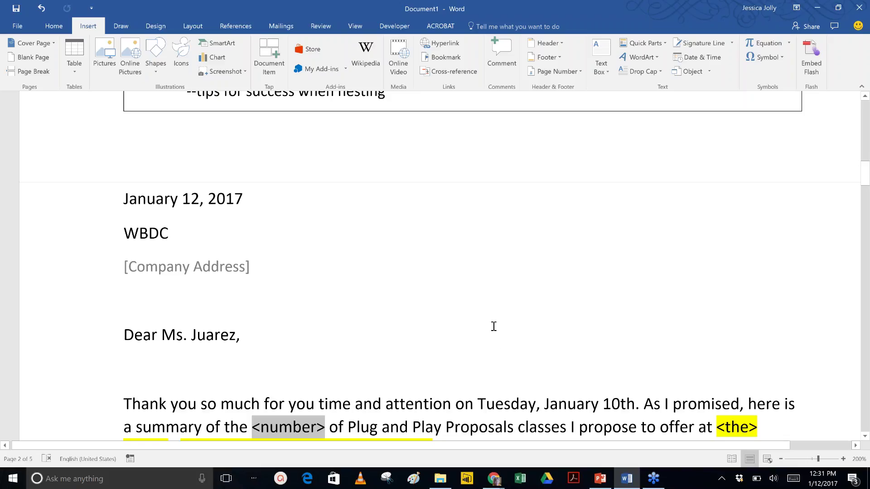
scroll(494, 327, down, 1)
- Review the letter top to bottom, then bring the Proposals Plug and Play presentation to the front
scroll(499, 330, down, 3)
scroll(501, 328, down, 10)
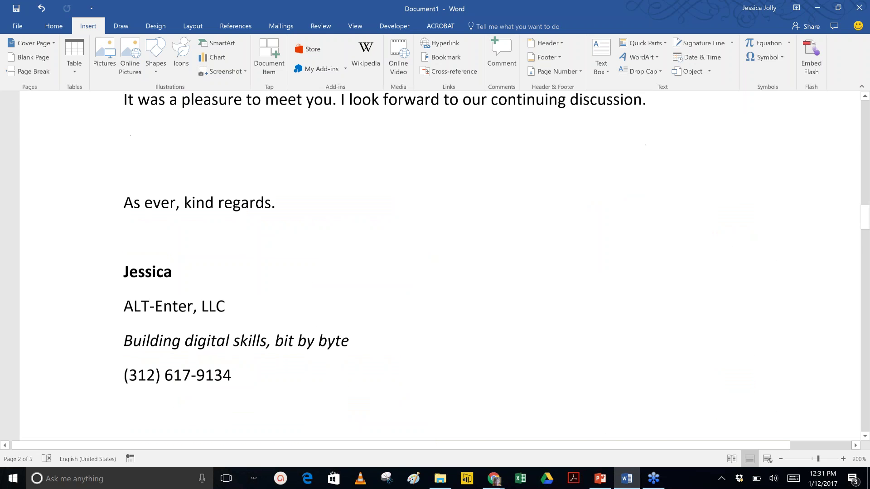
scroll(484, 288, down, 7)
scroll(470, 369, up, 2)
scroll(470, 370, up, 7)
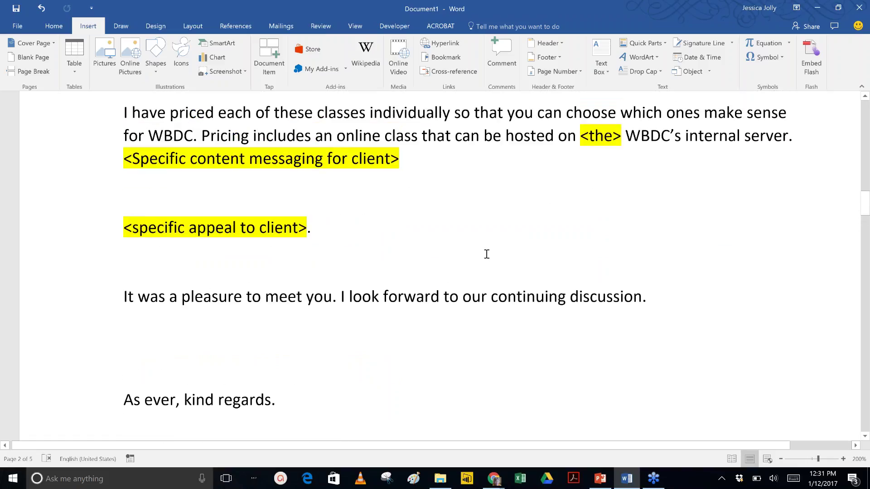
scroll(487, 255, up, 1)
scroll(488, 257, up, 5)
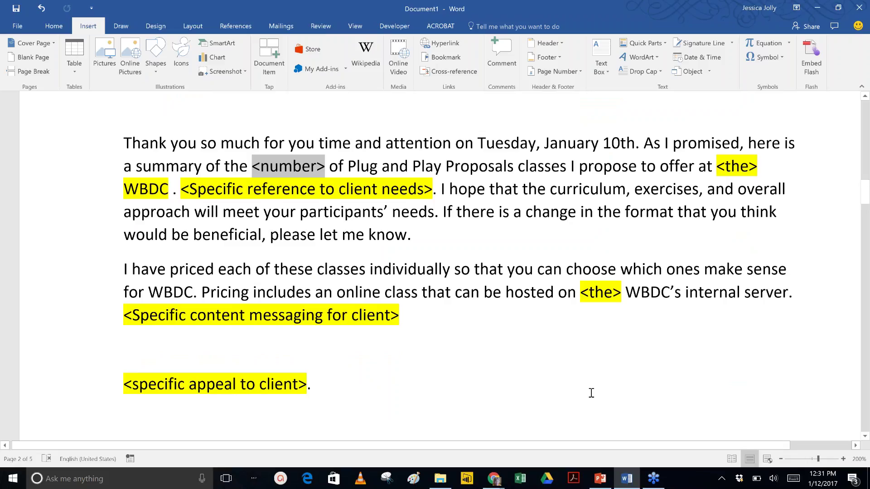
click(601, 480)
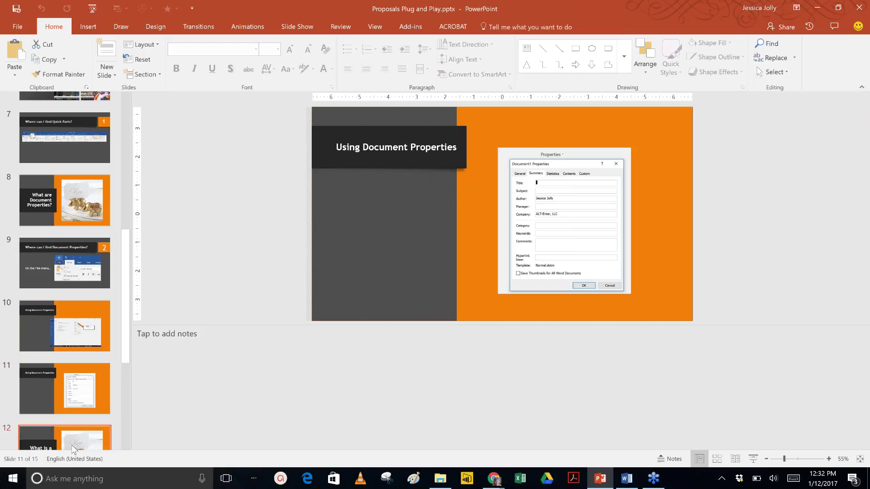
- Display slide 12, What is a Field?, from the slide thumbnails
click(99, 428)
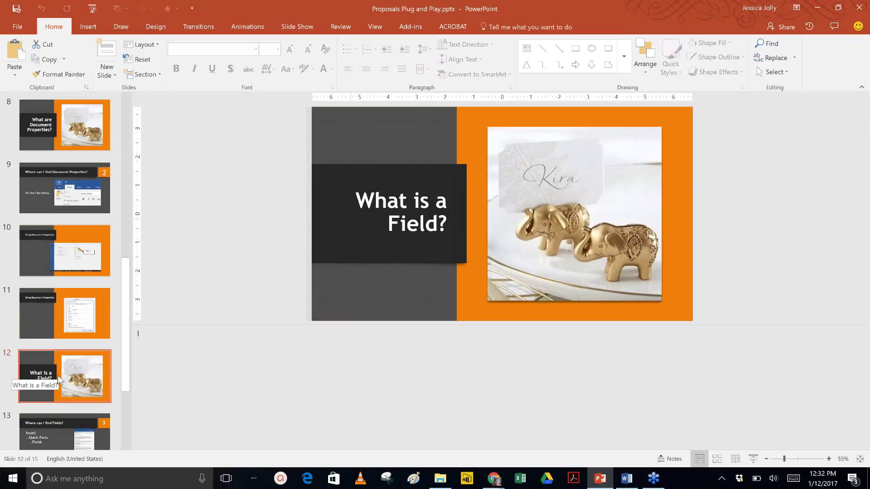
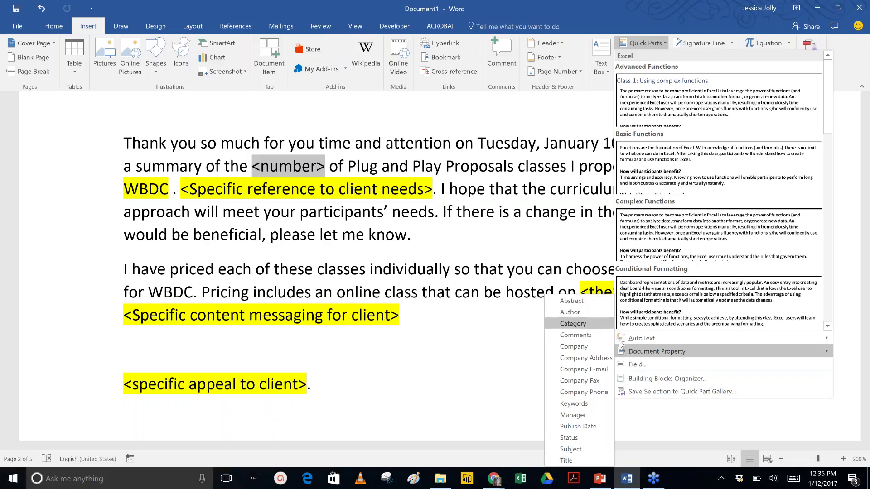
- Open the Field dialog from the Quick Parts gallery over the proposal letter
click(638, 366)
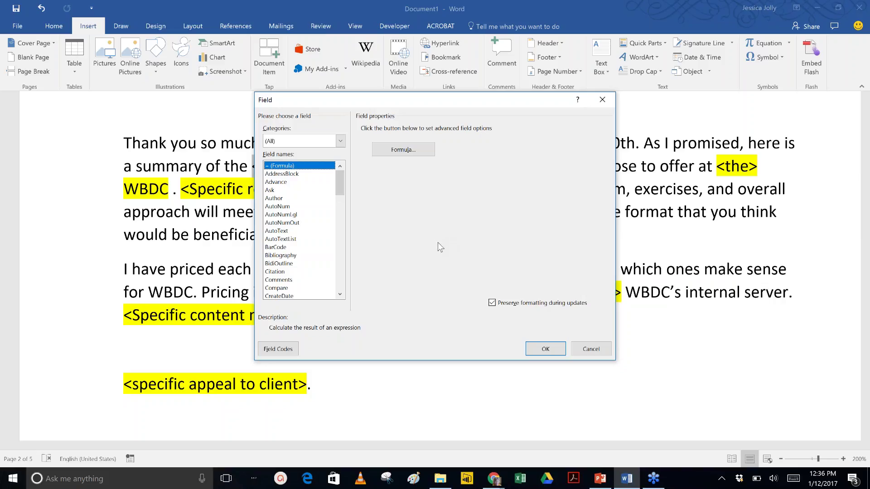
- Filter the field categories to Document Automation, return to (All), and scroll the field names
click(341, 142)
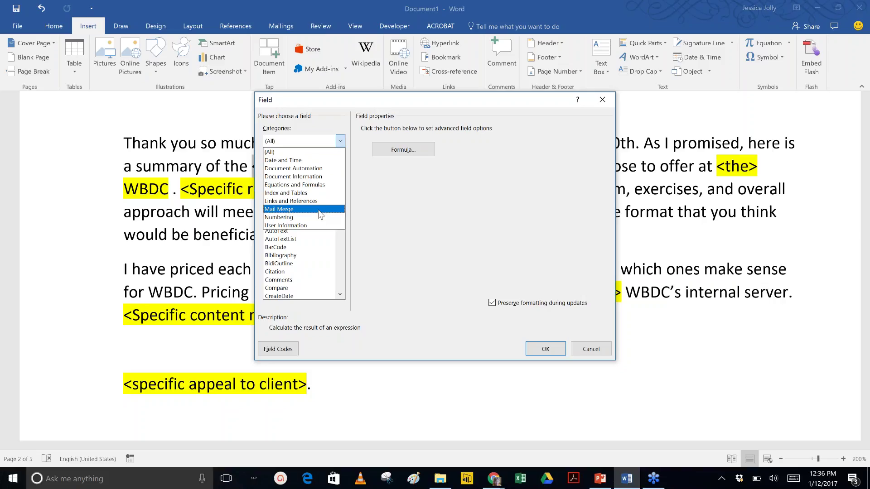
click(273, 153)
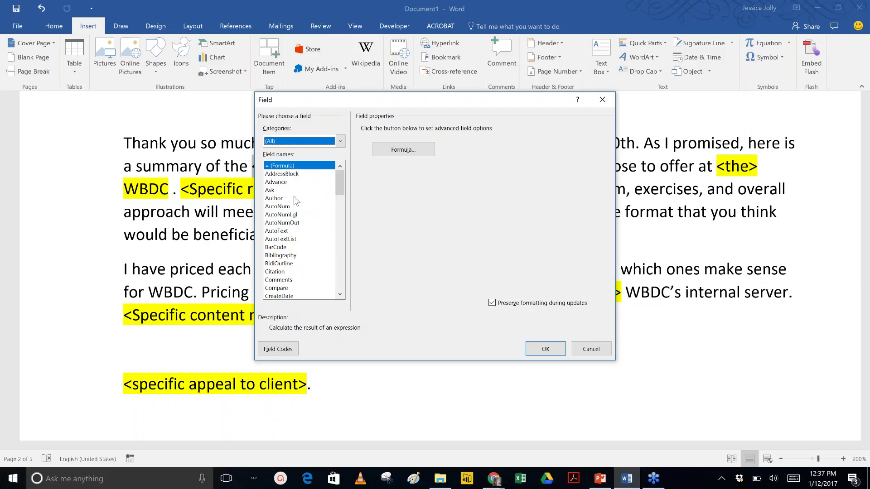
mouse_move(338, 183)
mouse_down()
mouse_move(343, 268)
mouse_move(337, 179)
mouse_up()
click(340, 141)
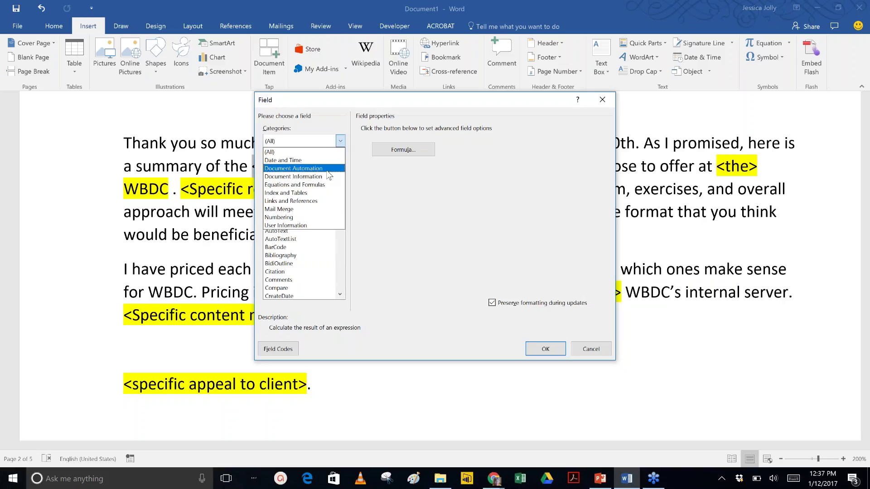
click(327, 169)
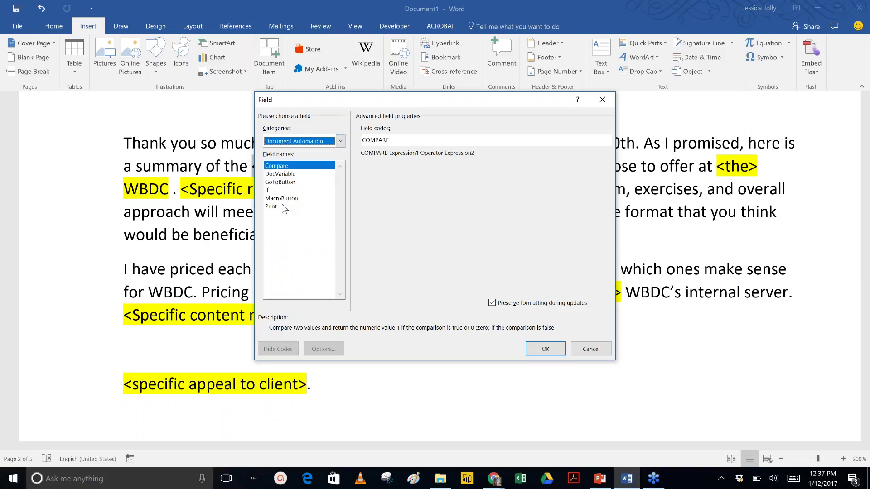
click(339, 142)
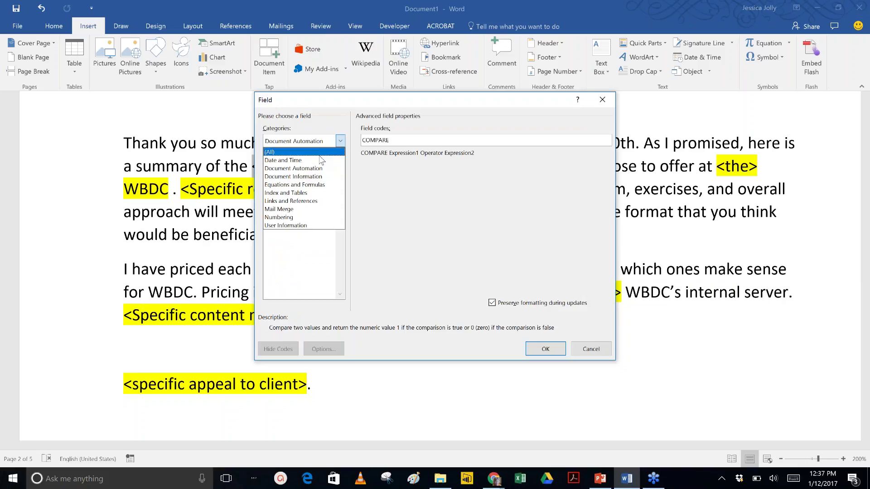
click(317, 152)
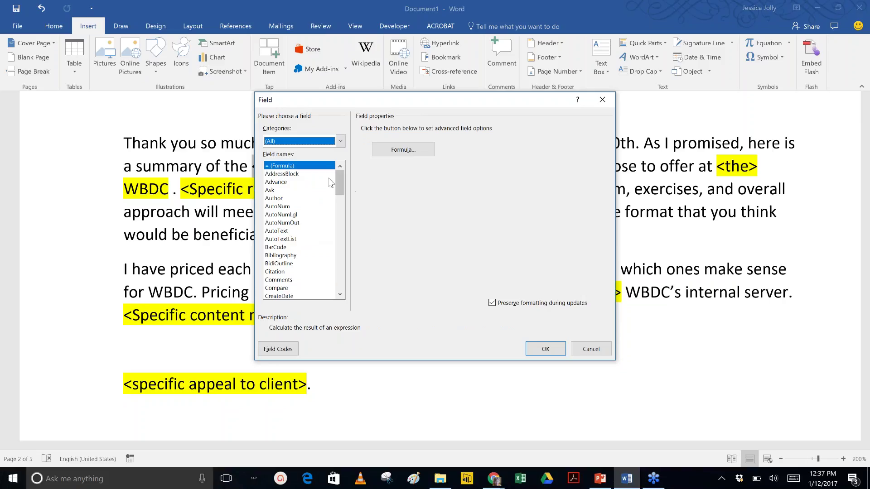
drag(341, 181, 345, 203)
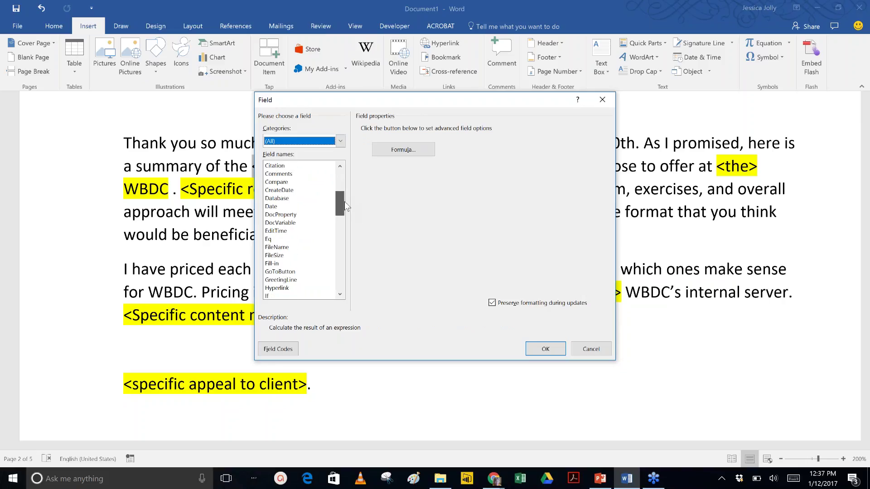
drag(345, 202, 344, 204)
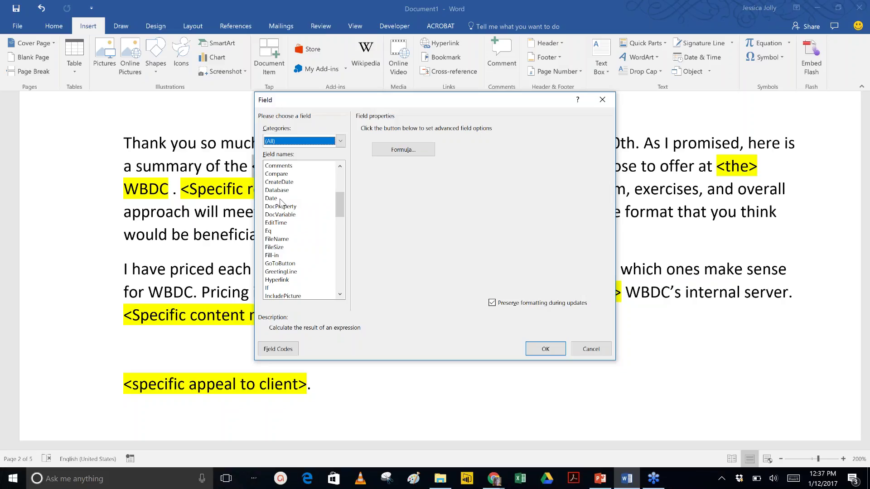
- Preview the Date field in M/d/yy and '12 January 2017' formats, then cancel without inserting
click(281, 199)
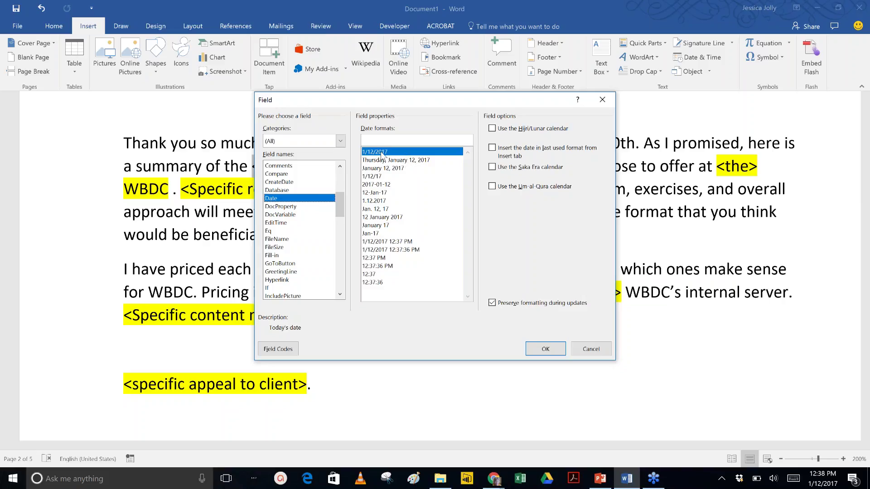
click(377, 177)
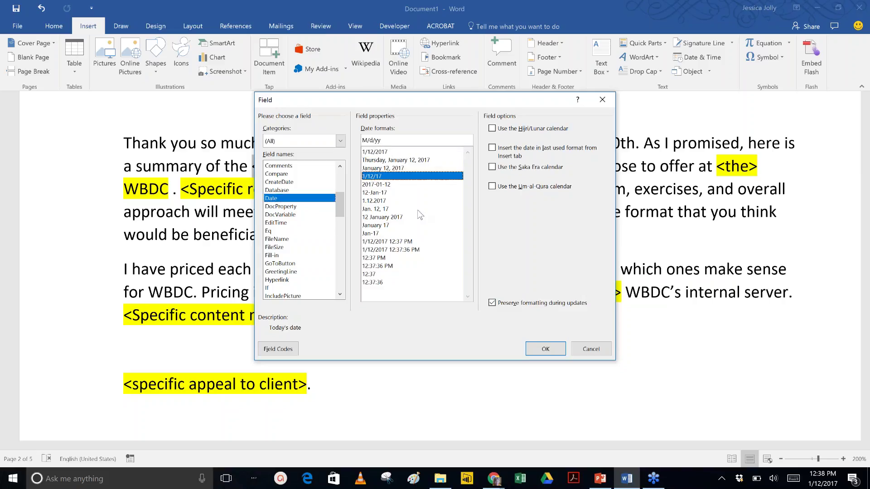
click(405, 217)
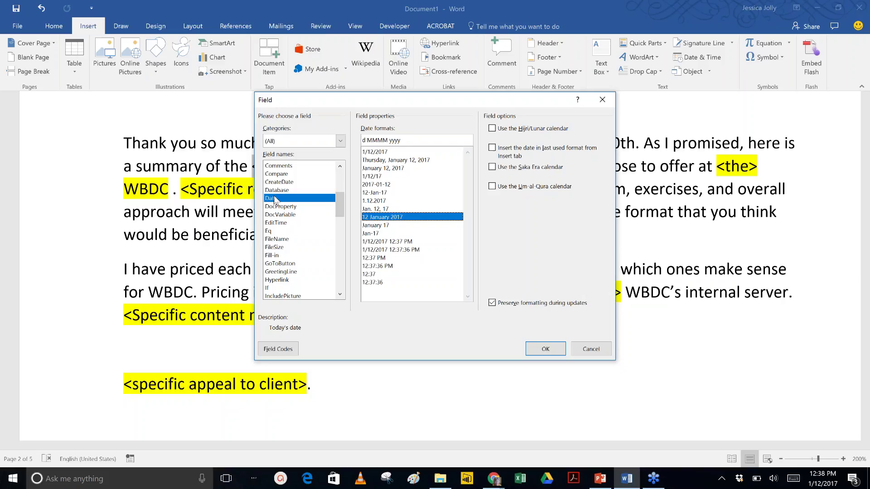
click(588, 350)
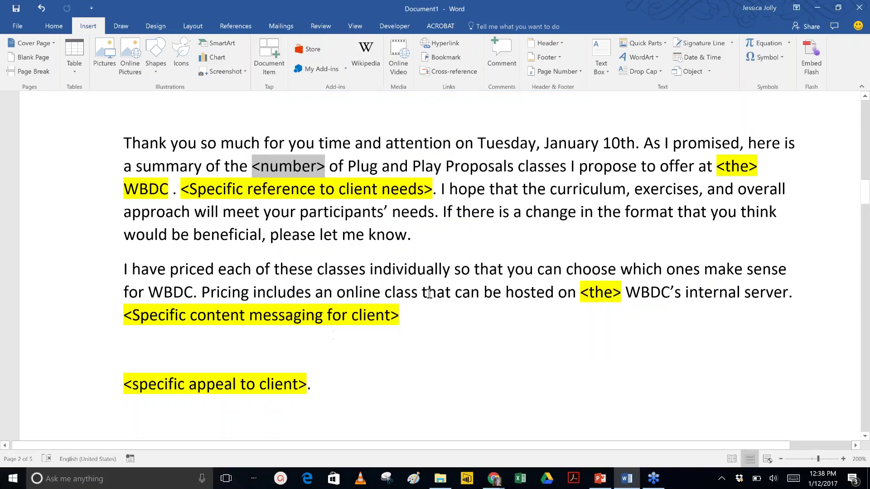
- Check the January 12, 2017 date at the top, then add an empty line below 'As ever, kind regards.'
scroll(430, 294, up, 6)
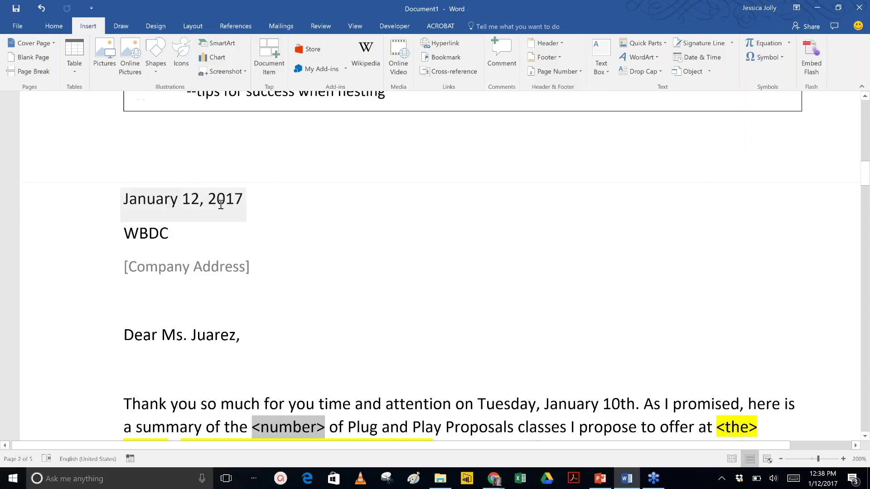
click(174, 203)
click(219, 200)
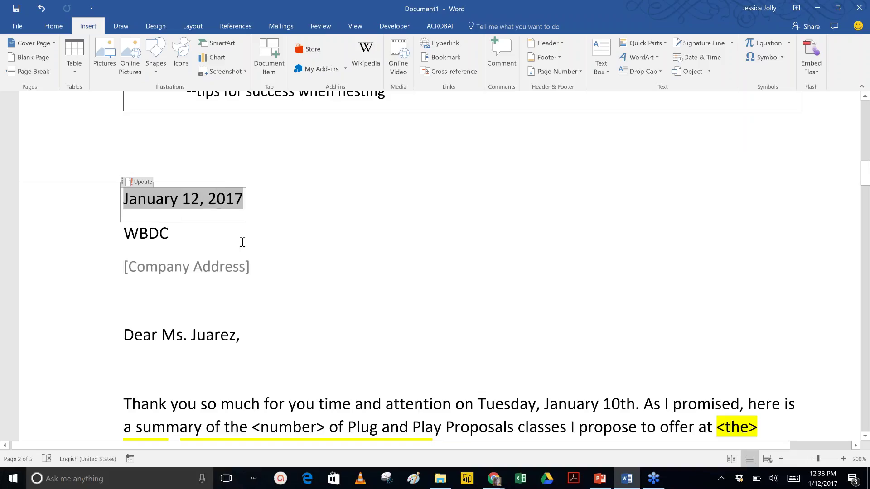
scroll(496, 317, down, 10)
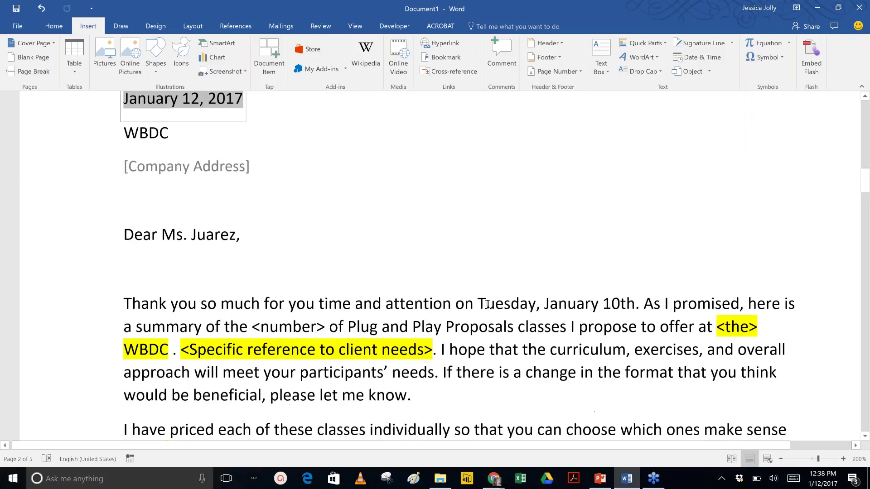
scroll(485, 301, up, 4)
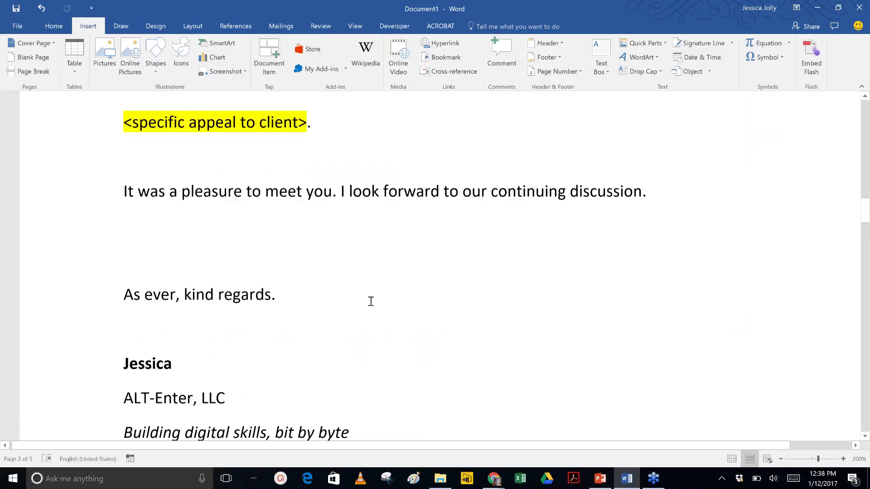
click(313, 300)
key(Down)
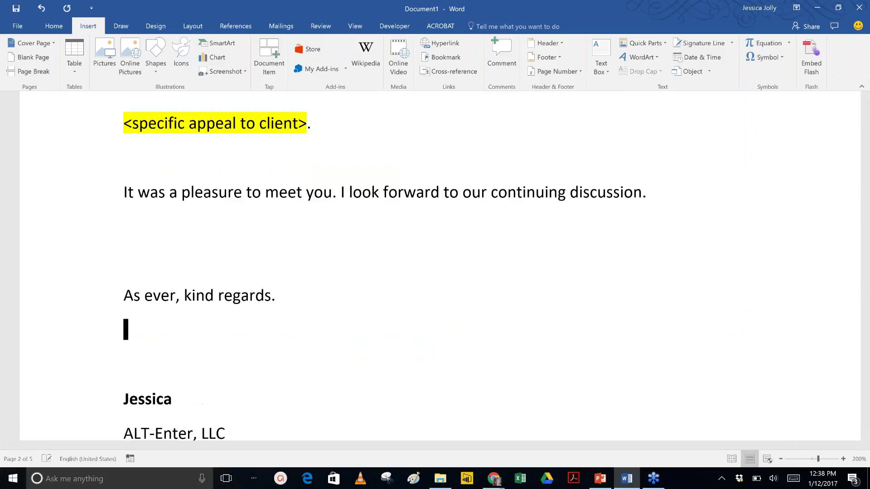
key(Return)
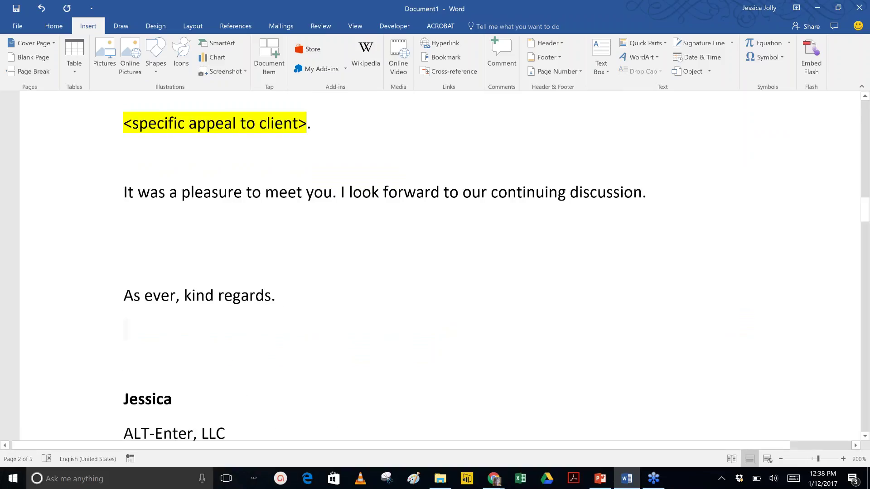
click(642, 43)
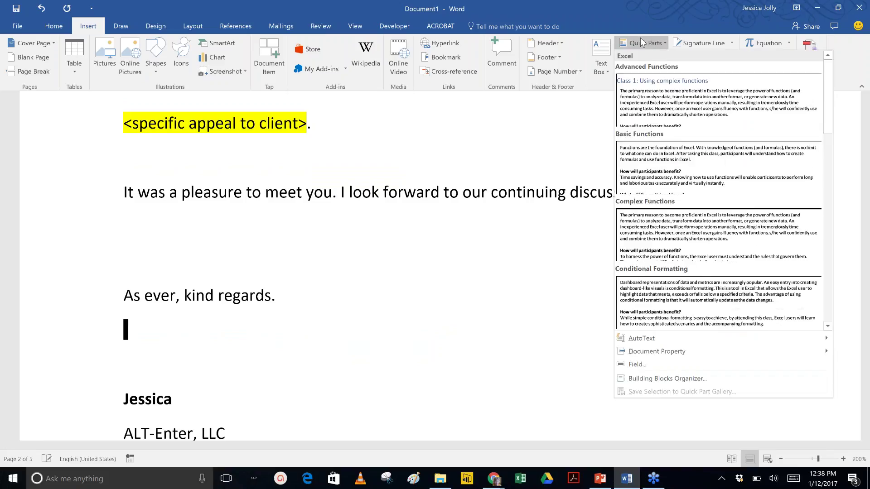
- Insert a Date field formatted 'Thursday, January 12, 2017' on the new closing line
click(637, 369)
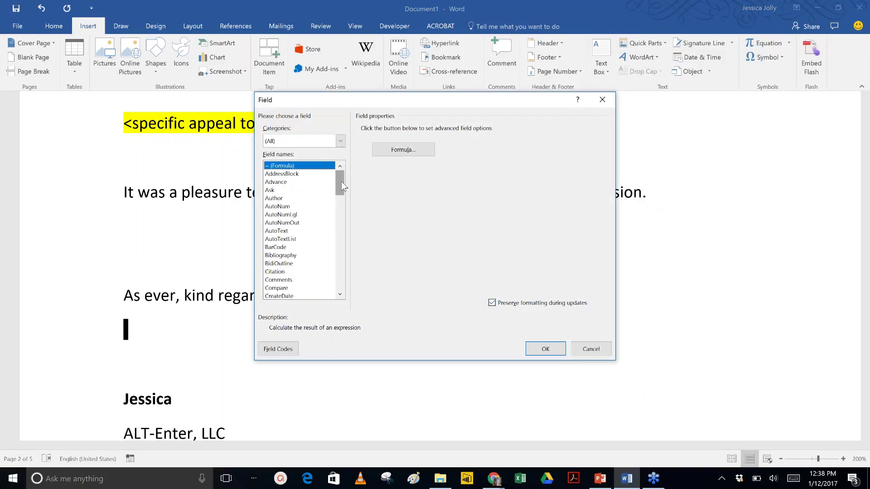
drag(342, 181, 341, 191)
click(286, 255)
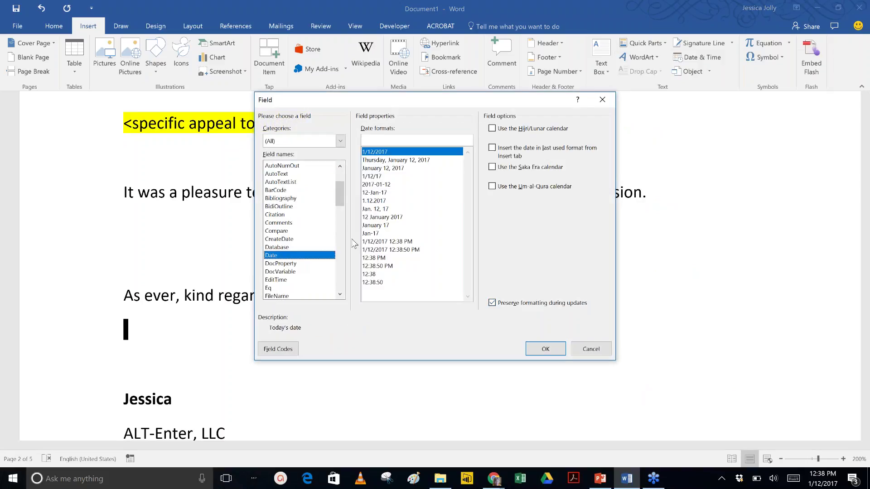
click(386, 162)
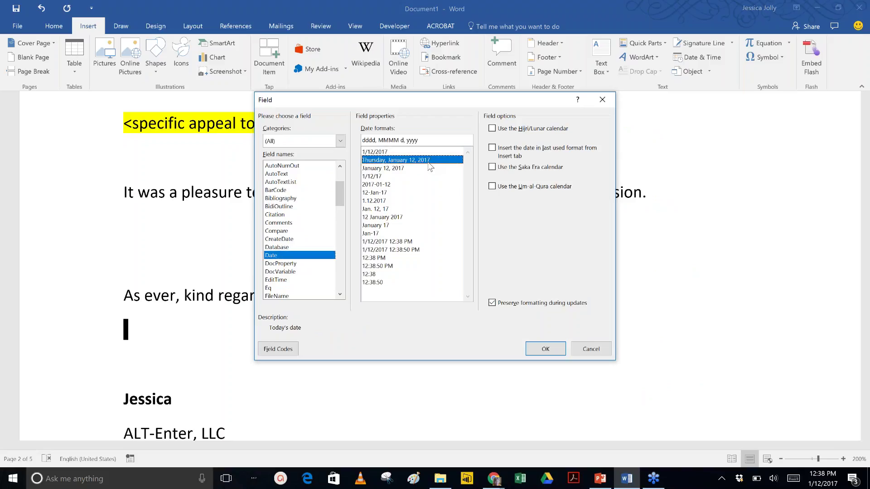
click(535, 351)
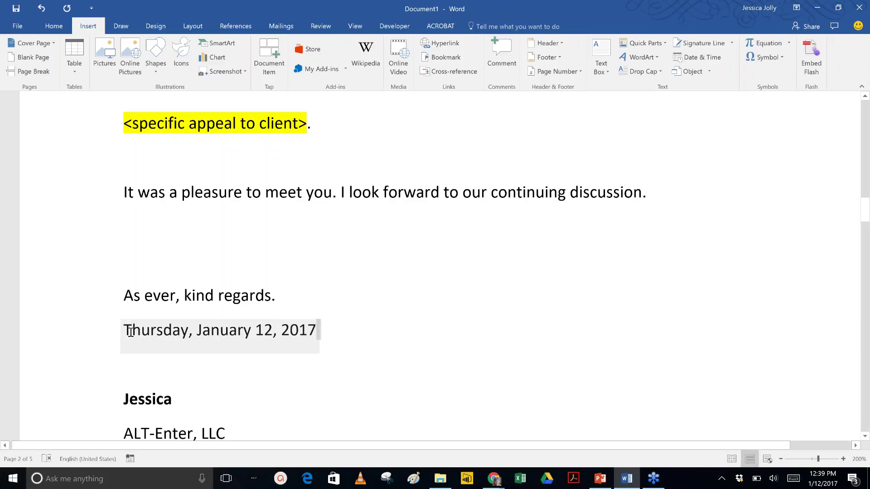
- Update the Thursday date field in the closing, then scroll back to the letter's opening
click(294, 332)
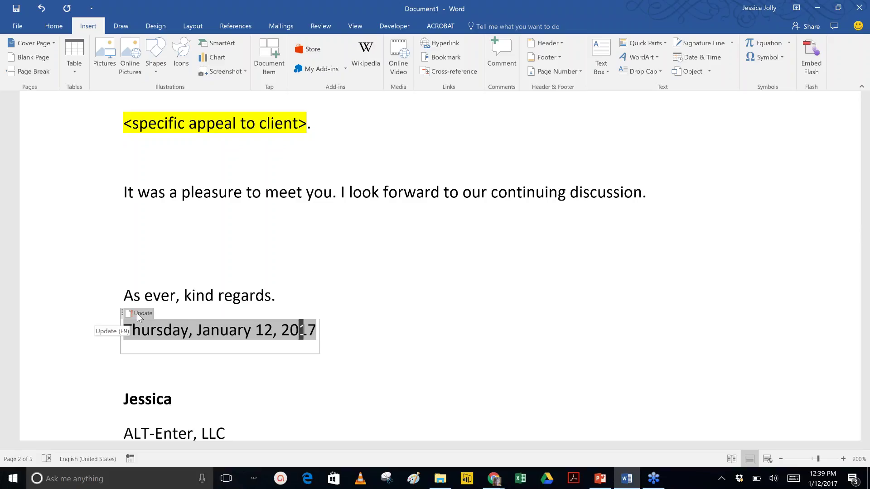
click(166, 333)
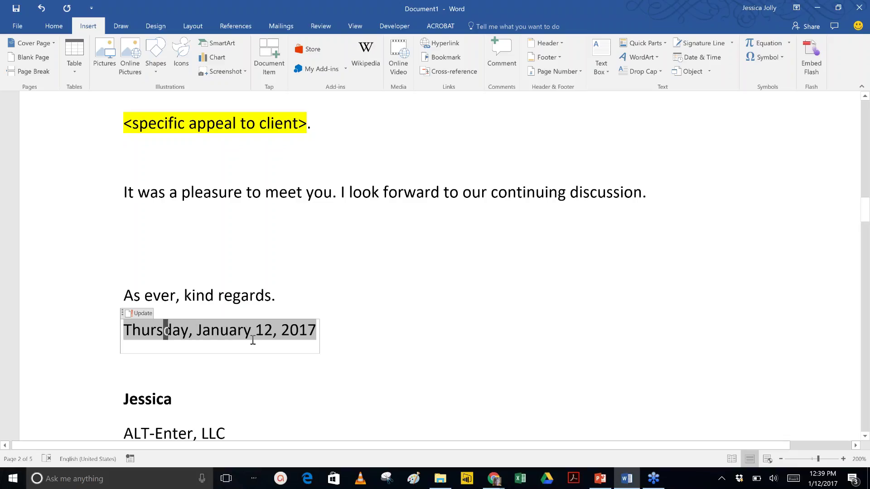
click(141, 314)
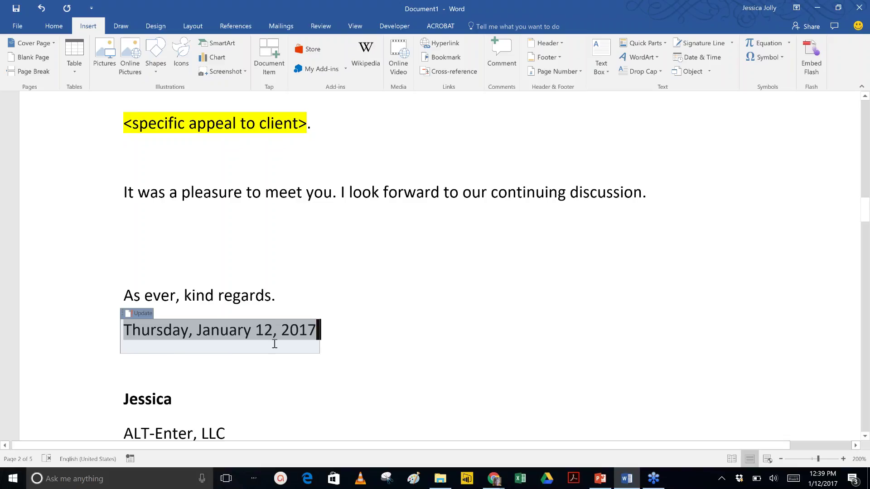
click(277, 384)
scroll(432, 292, up, 10)
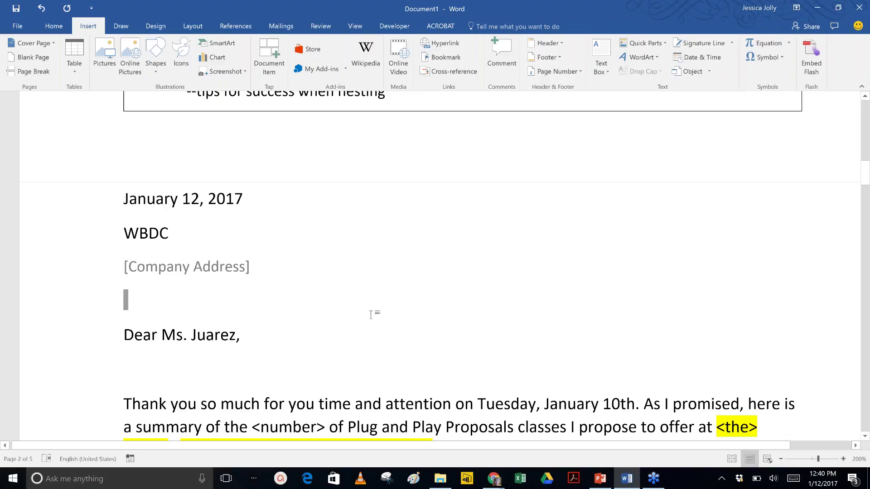
click(647, 42)
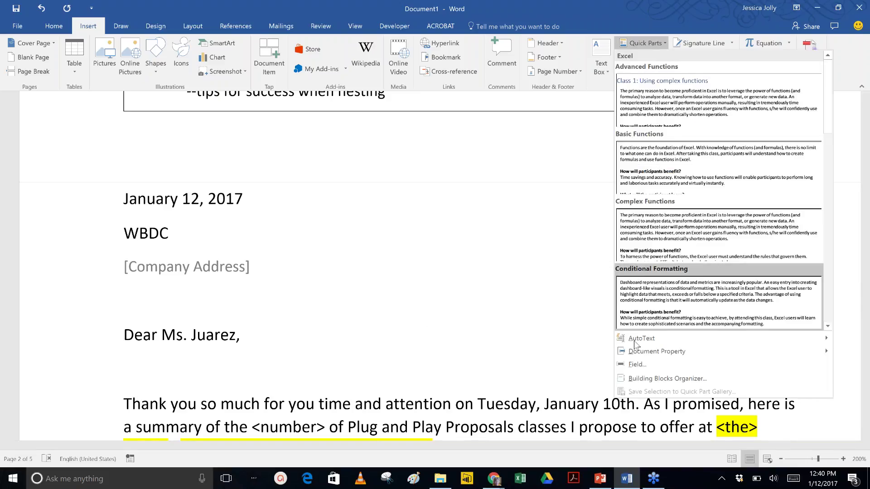
click(636, 365)
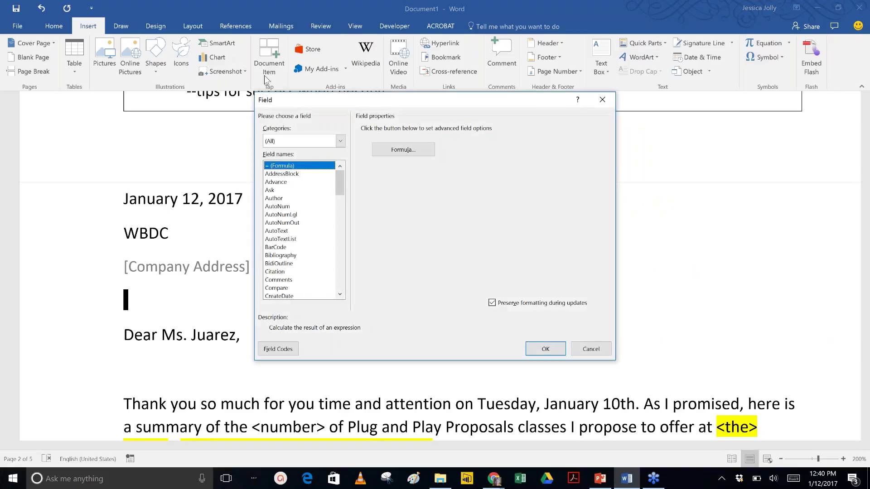
drag(338, 189, 340, 204)
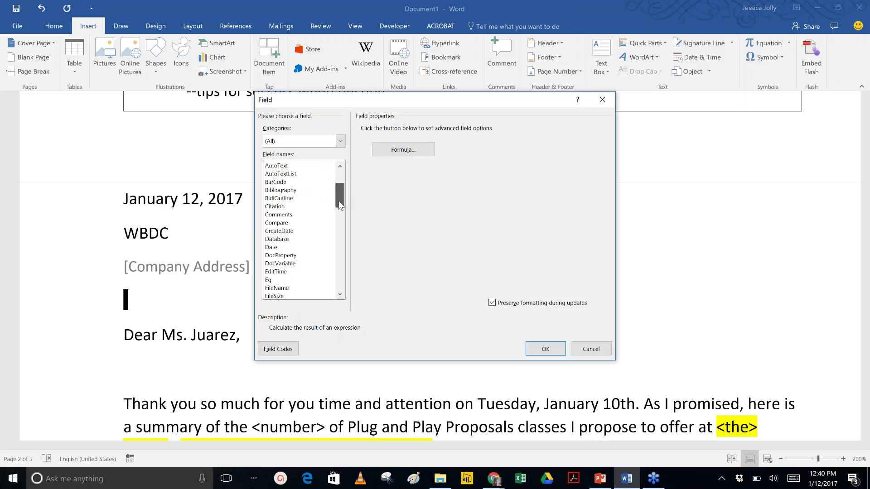
click(293, 256)
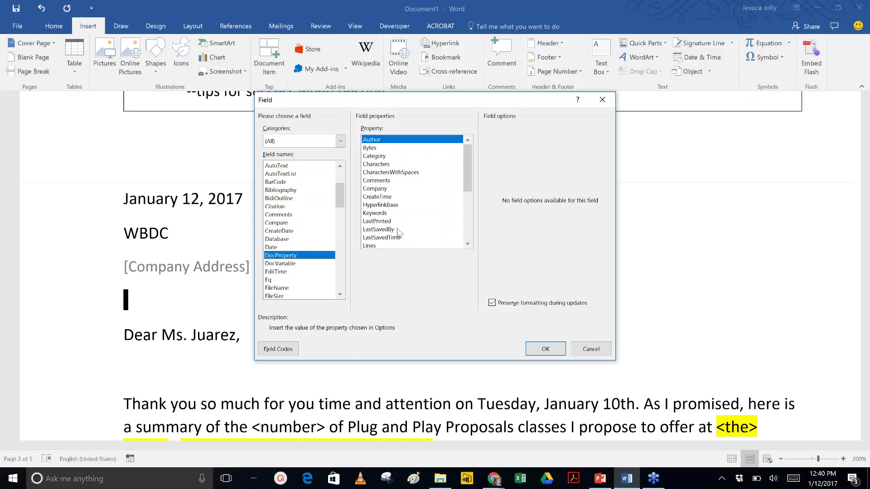
drag(463, 166, 472, 203)
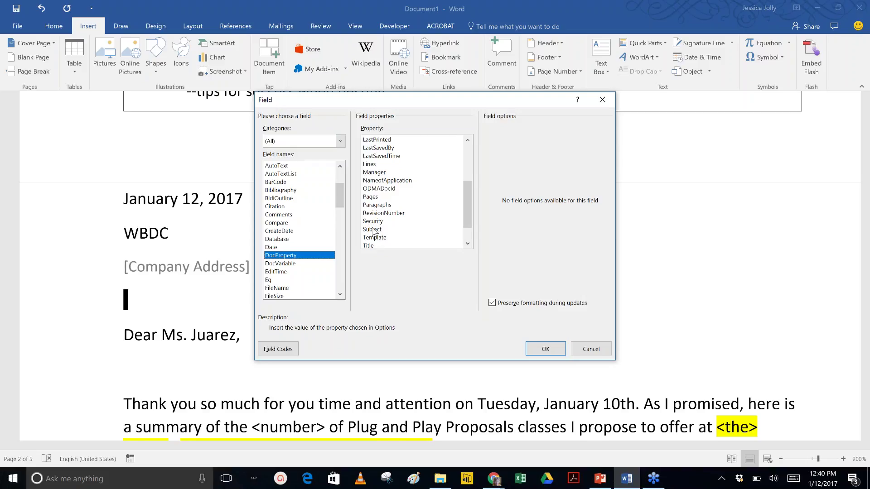
drag(466, 215, 473, 236)
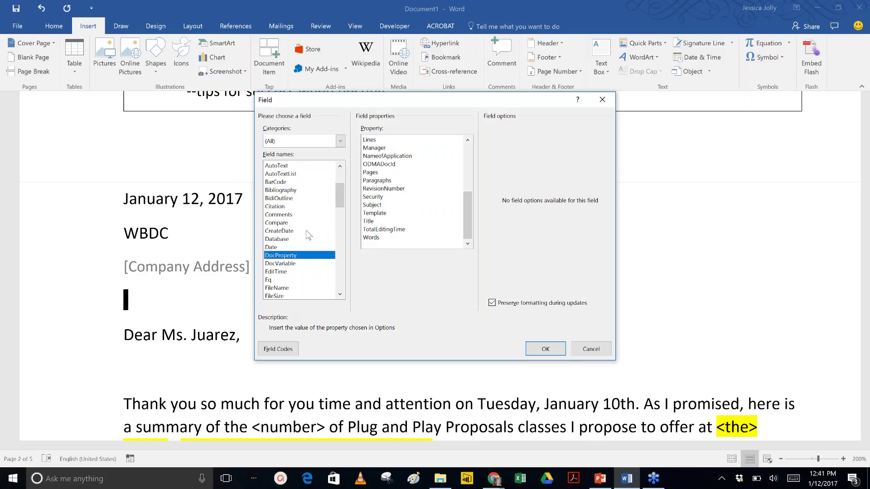
click(591, 349)
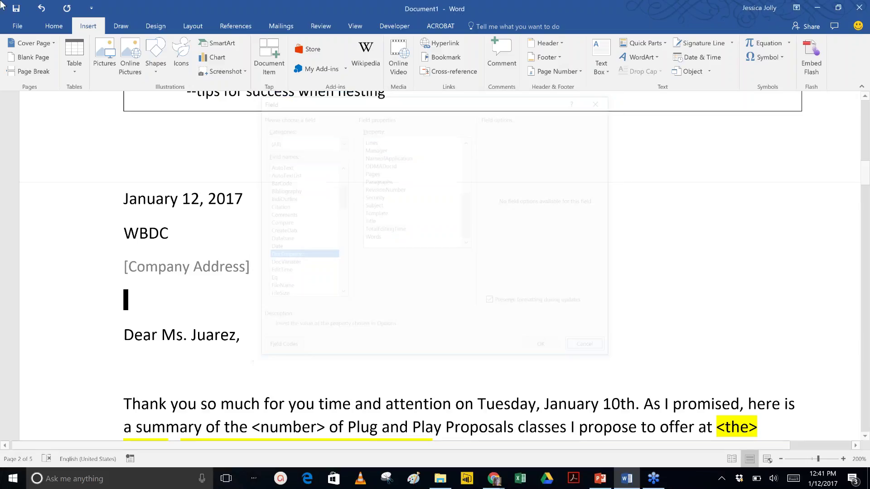
click(17, 26)
click(434, 75)
click(449, 101)
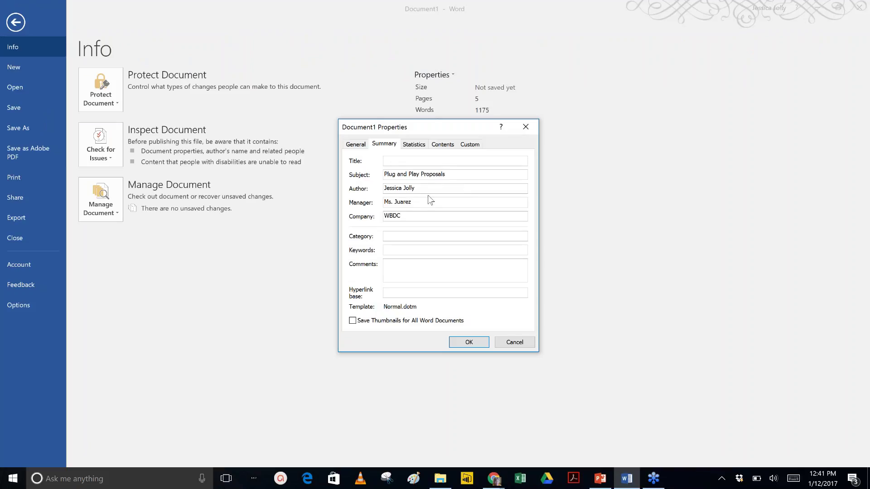
click(521, 345)
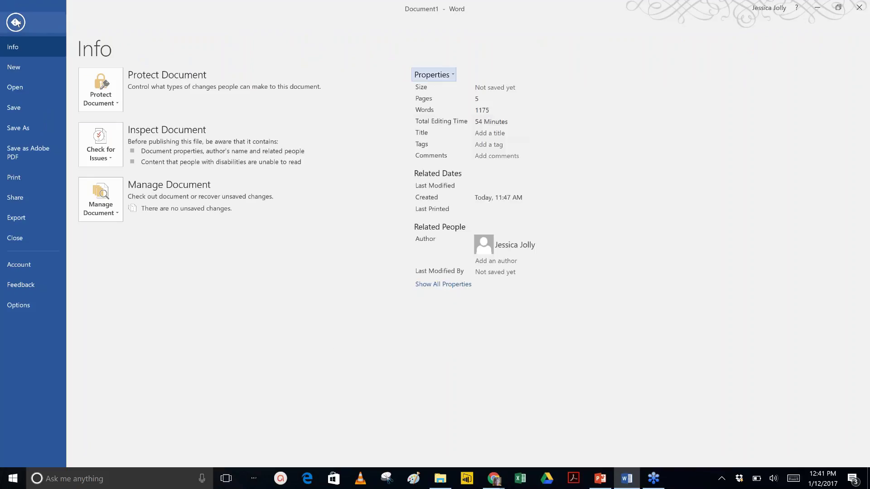
key(Escape)
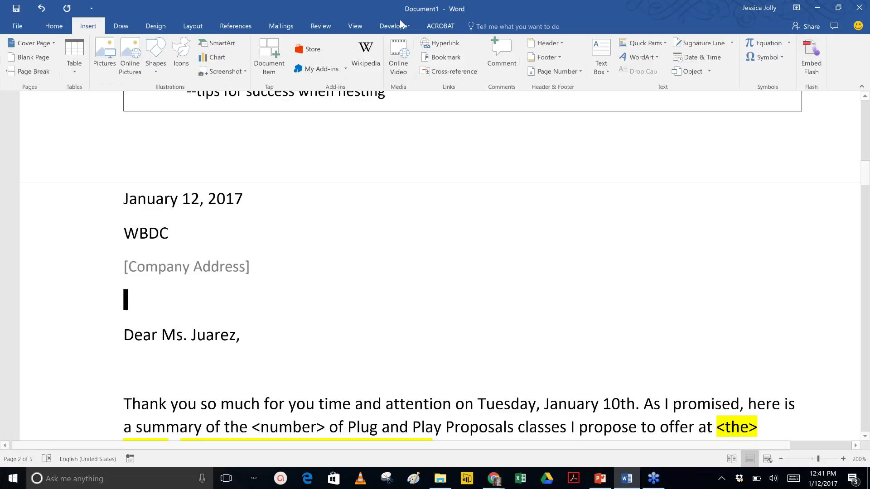
click(649, 50)
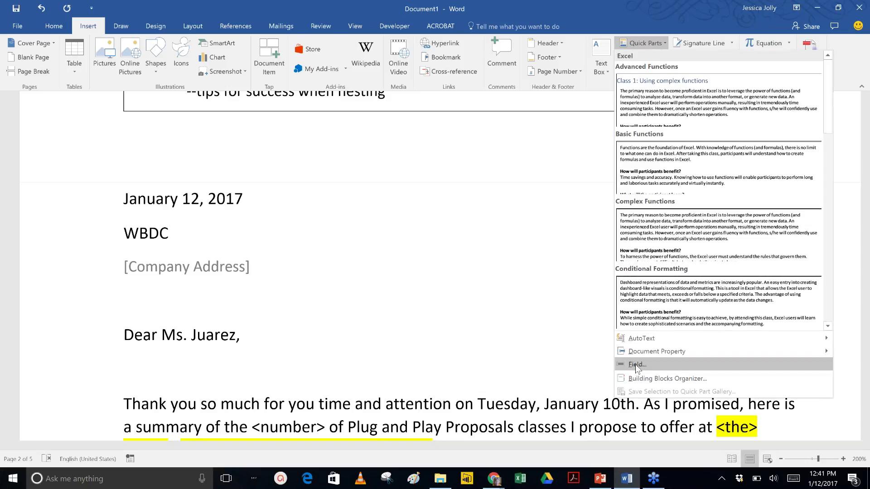
click(648, 361)
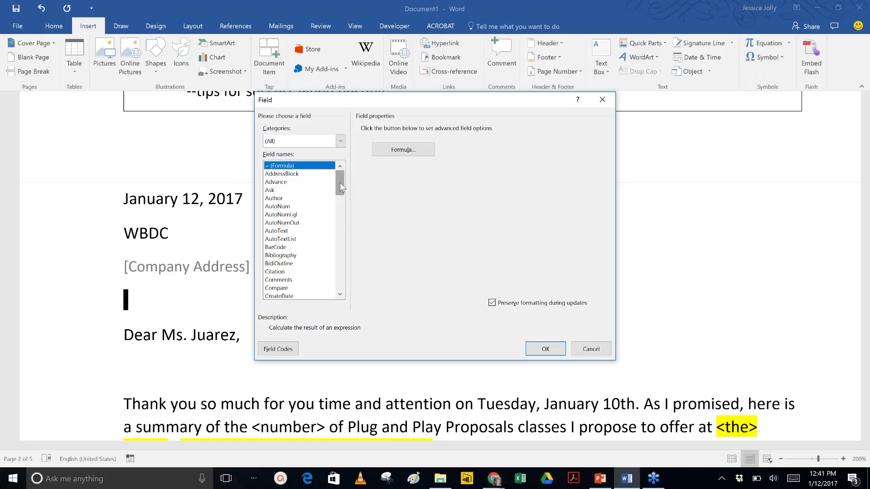
drag(341, 180, 353, 233)
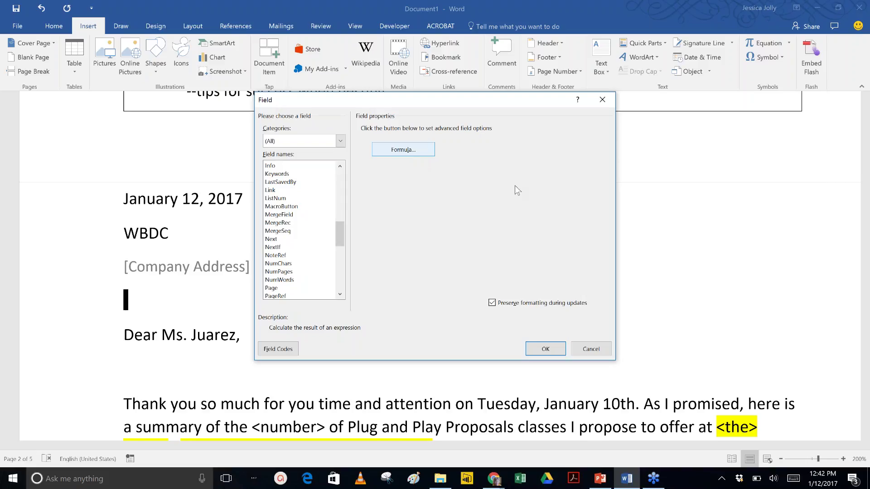
click(591, 349)
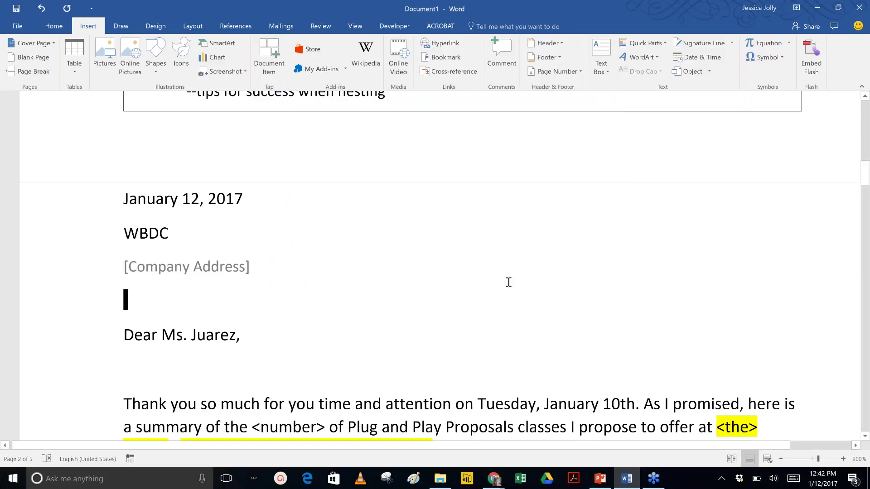
- Scroll down to page 5 with its 'Agreed to by:' signature table
scroll(509, 283, down, 10)
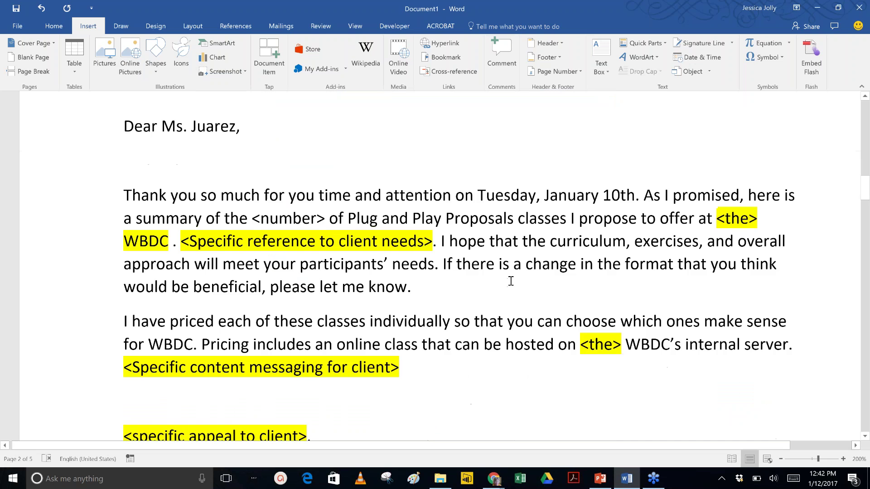
scroll(507, 281, down, 3)
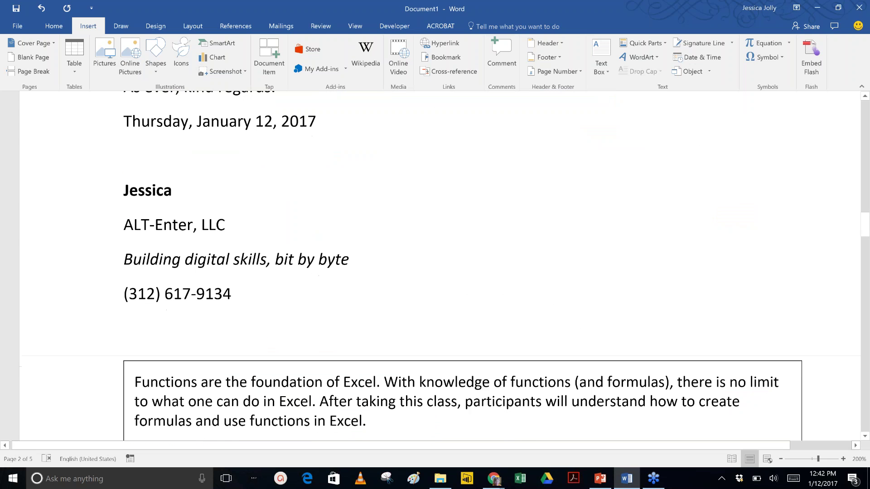
scroll(462, 265, down, 4)
scroll(509, 266, down, 1)
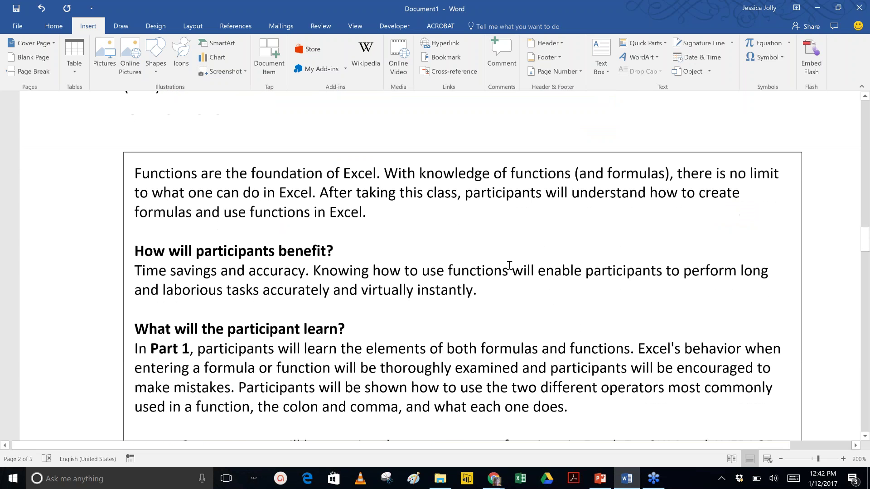
scroll(510, 266, down, 20)
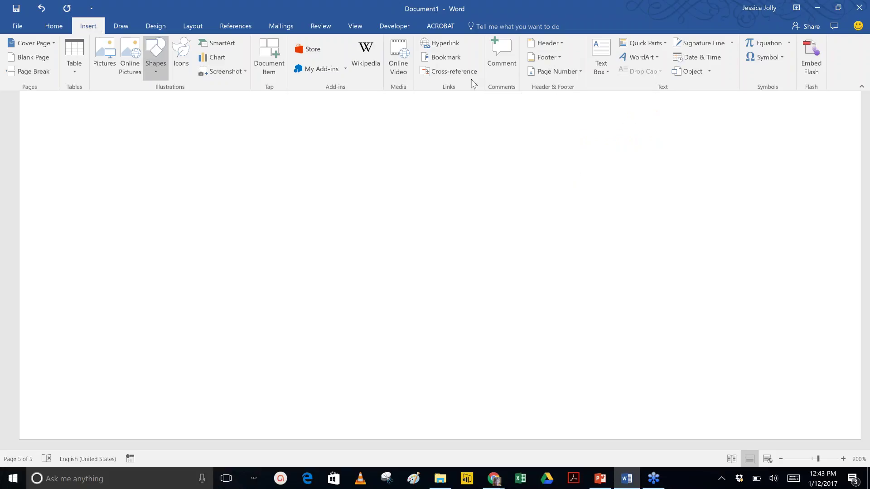
- Add a Blank footer and type 'Page' on the line below [Type here]
click(547, 58)
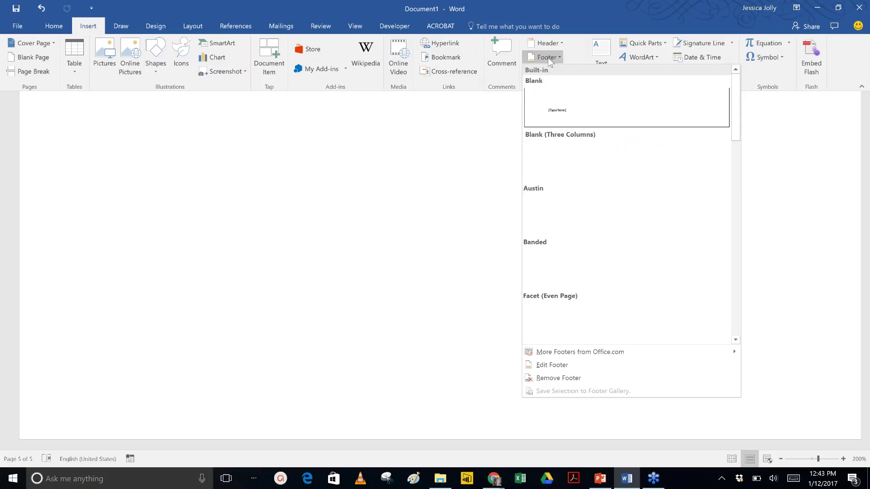
click(552, 115)
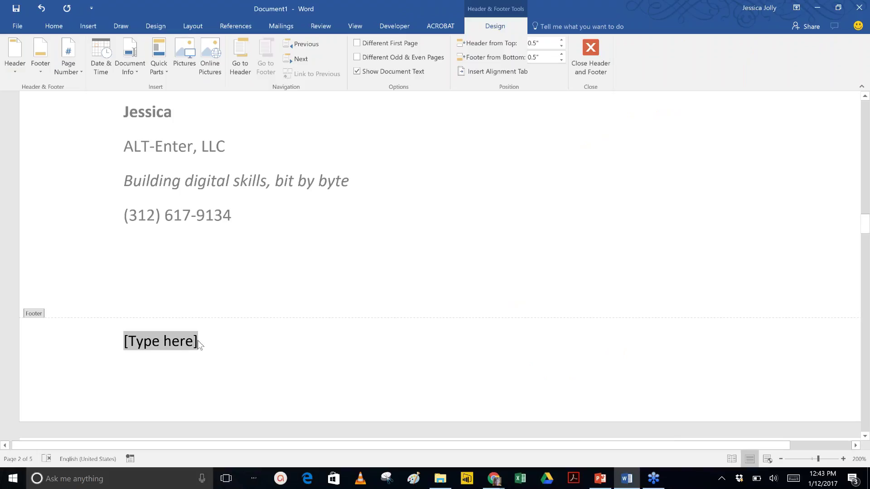
click(249, 361)
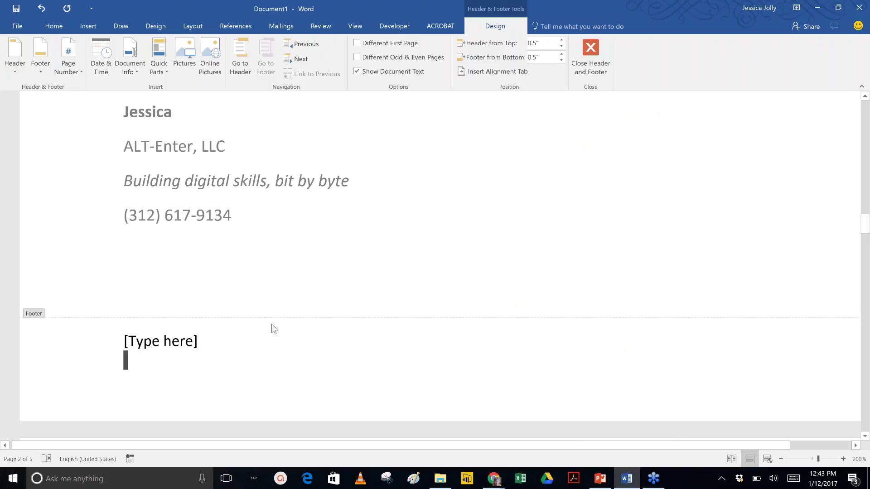
text(Page)
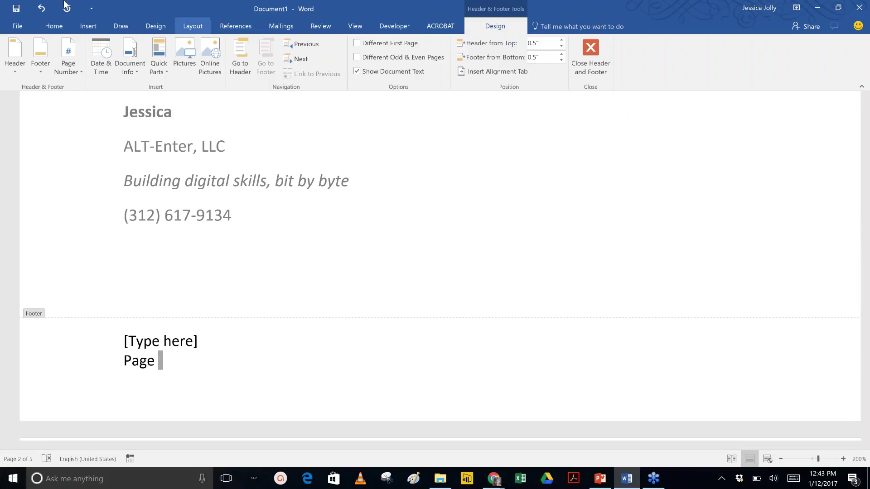
- Insert a Page field in 1, 2, 3 format after 'Page' in the footer, then type ' of '
click(89, 26)
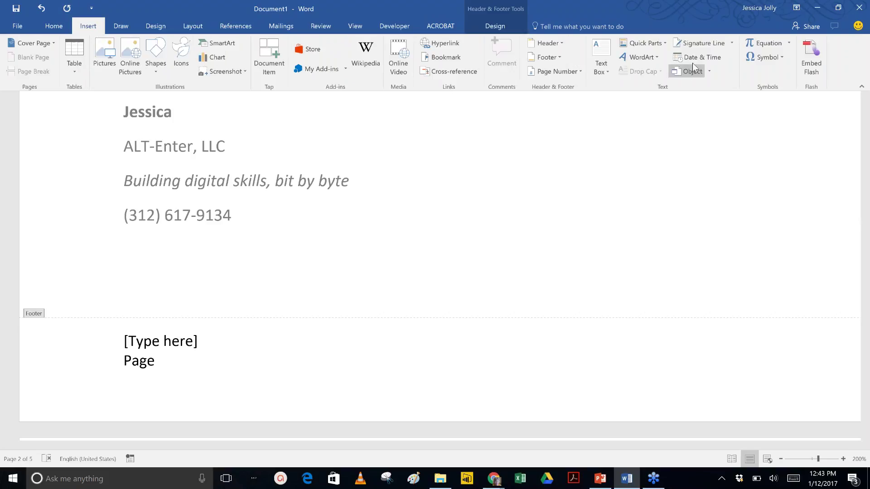
click(646, 44)
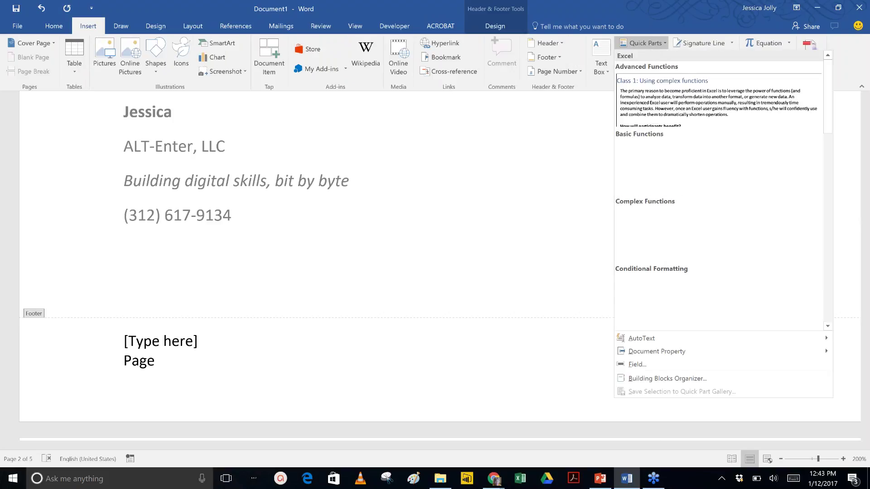
click(635, 364)
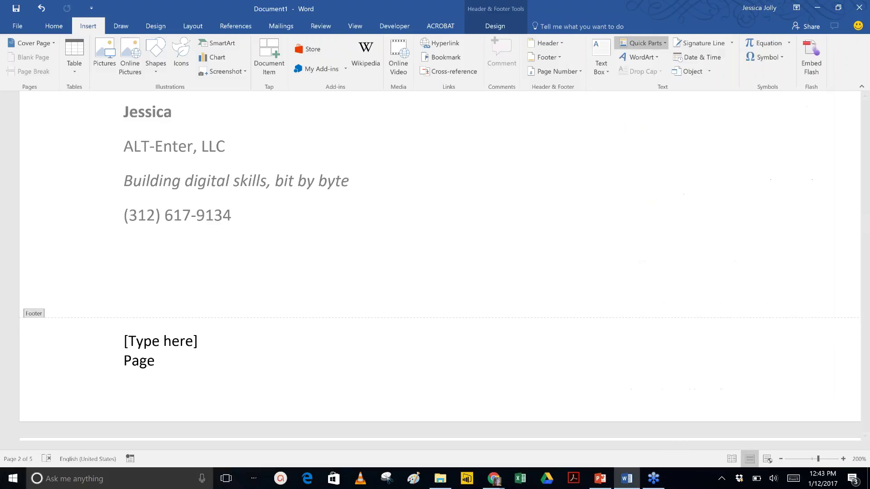
drag(338, 195, 277, 266)
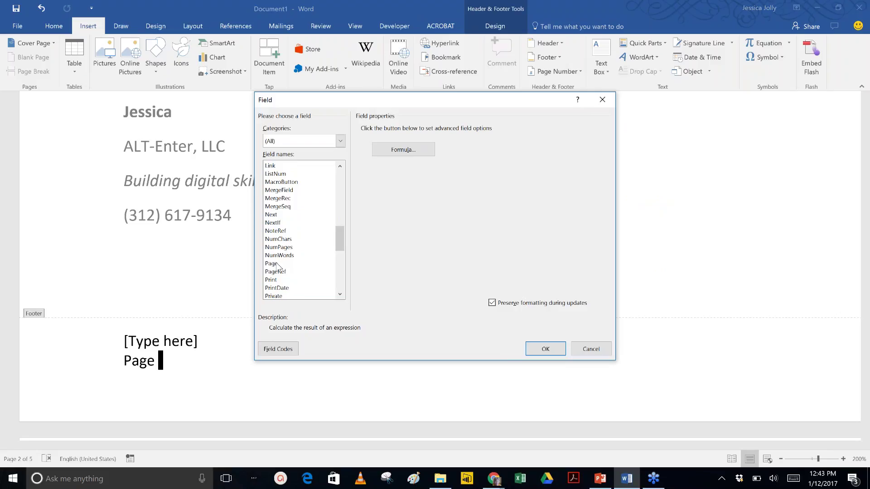
click(277, 265)
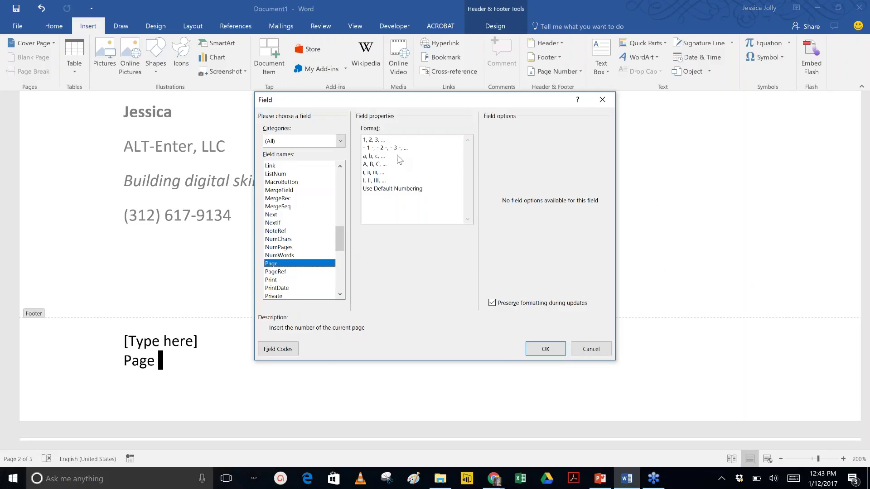
click(379, 141)
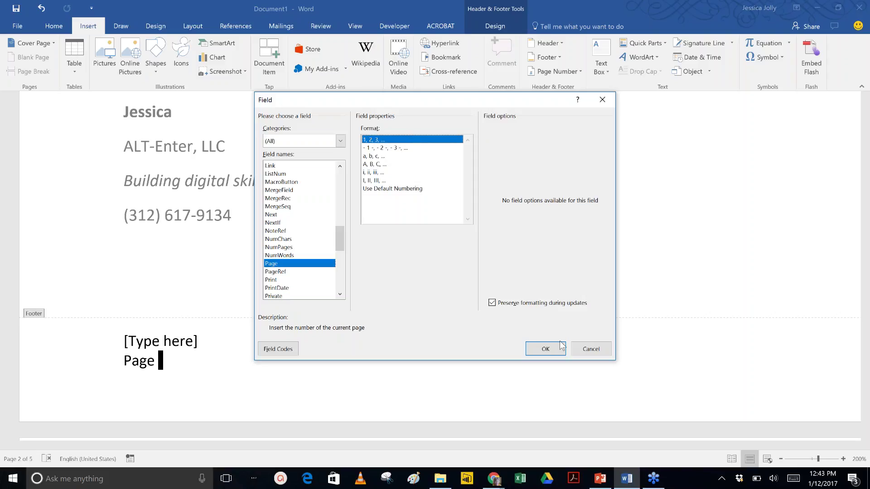
click(549, 349)
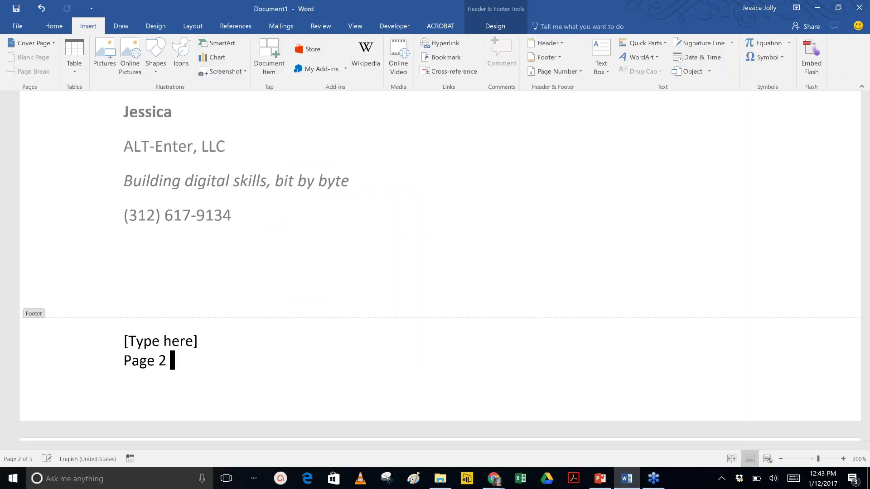
text(of)
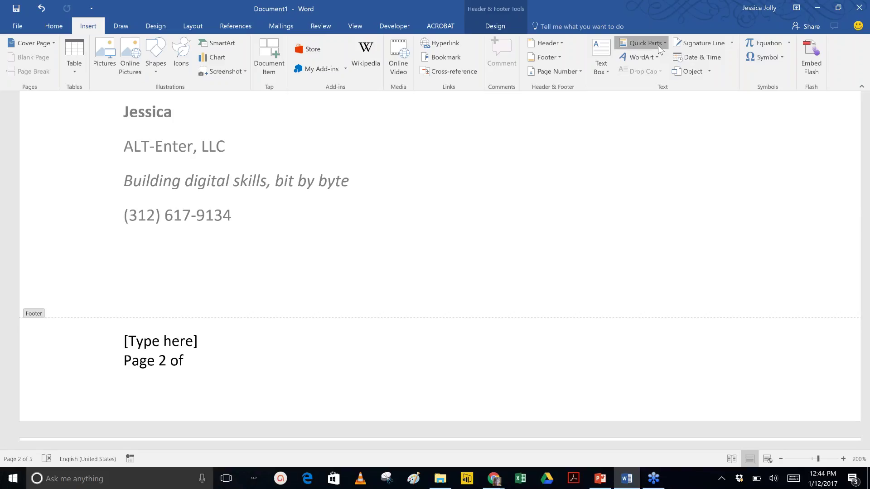
- Insert a NumPages field in 1, 2, 3 format so the footer reads 'Page 2 of 5'
click(643, 43)
click(653, 365)
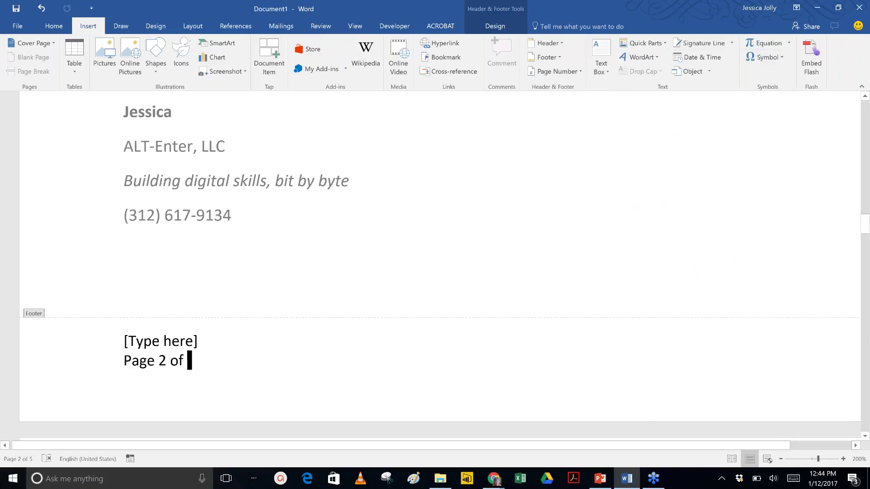
drag(342, 185, 352, 235)
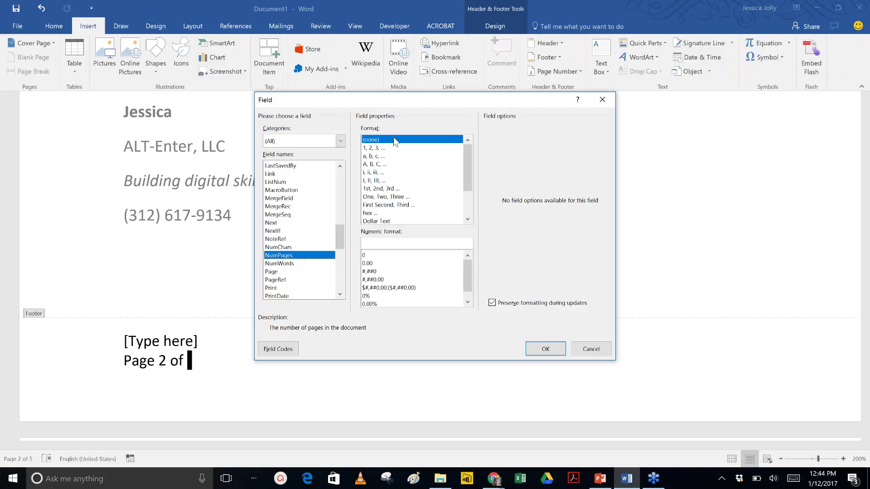
click(383, 156)
click(385, 149)
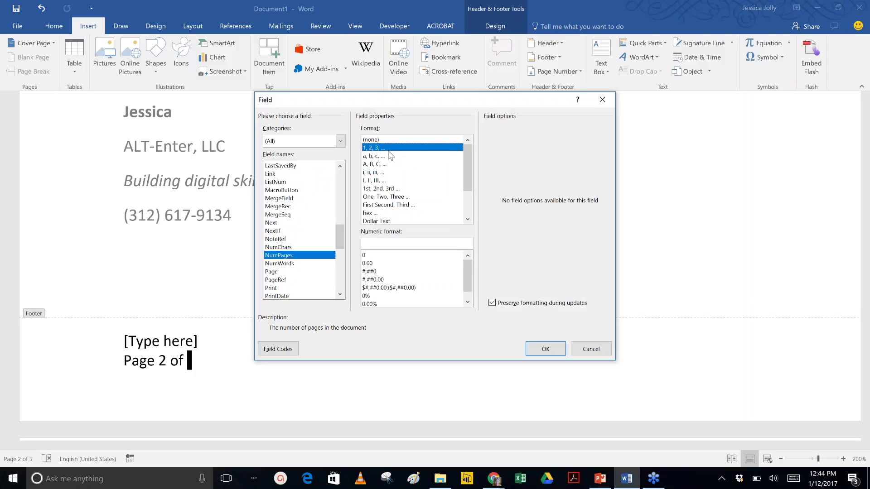
click(548, 349)
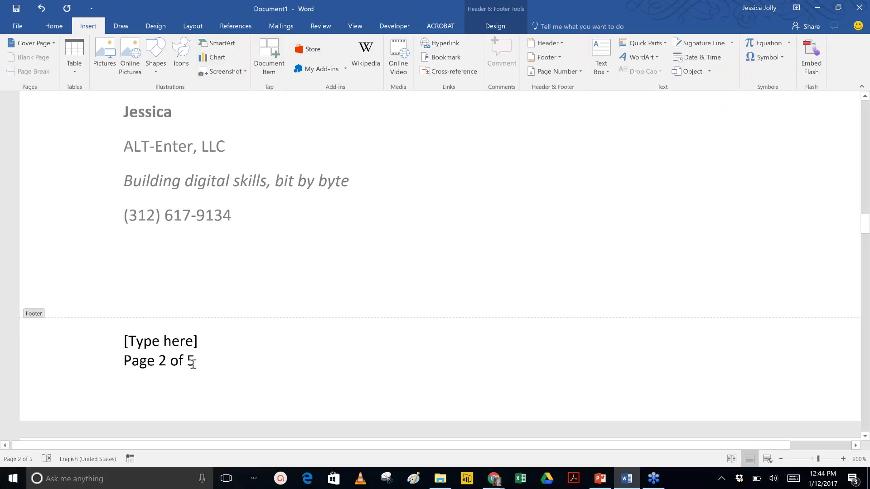
click(125, 361)
double_click(163, 362)
click(141, 359)
click(163, 364)
double_click(196, 361)
click(233, 363)
click(162, 361)
double_click(162, 361)
click(253, 360)
click(662, 42)
click(641, 365)
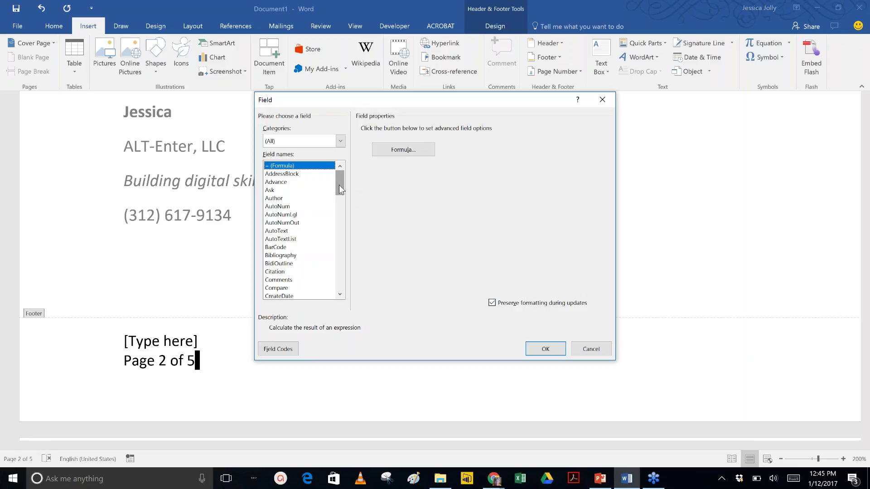
drag(339, 184, 355, 175)
drag(341, 180, 352, 214)
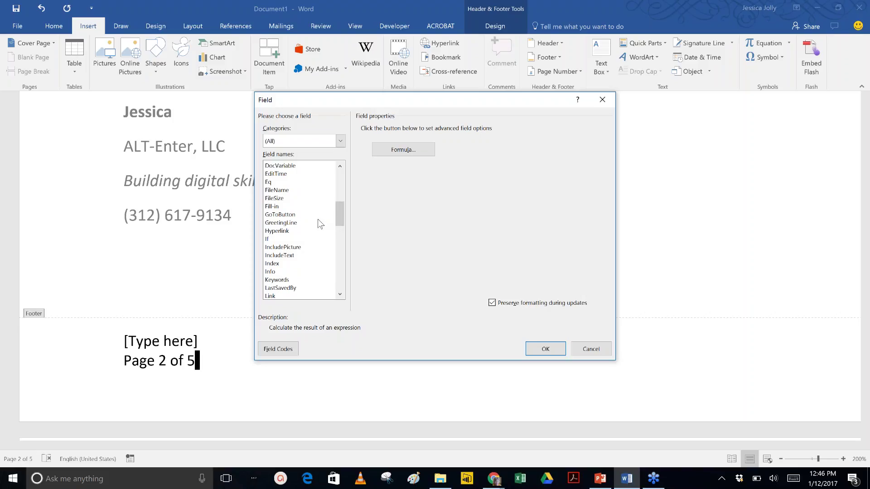
drag(341, 221, 340, 229)
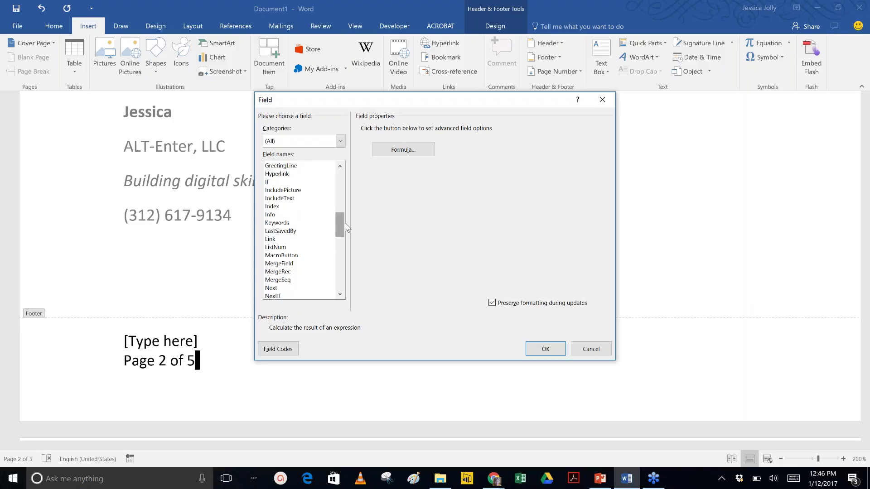
drag(339, 227, 341, 255)
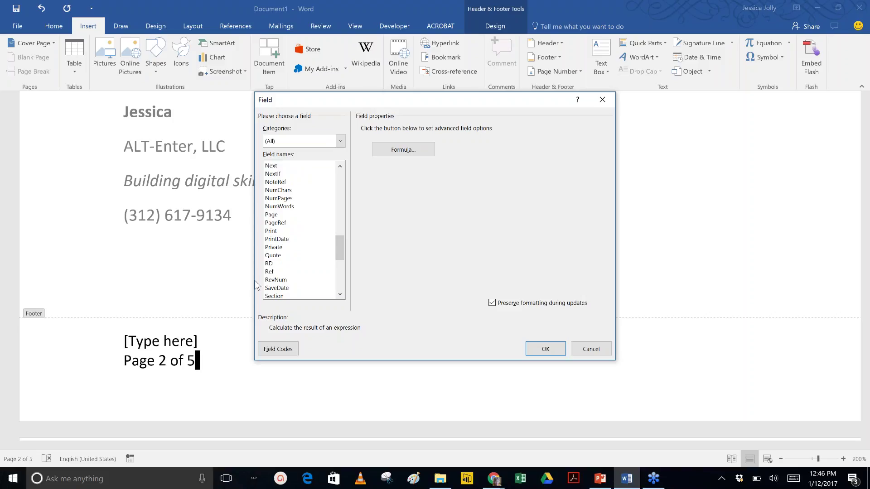
drag(343, 248, 341, 255)
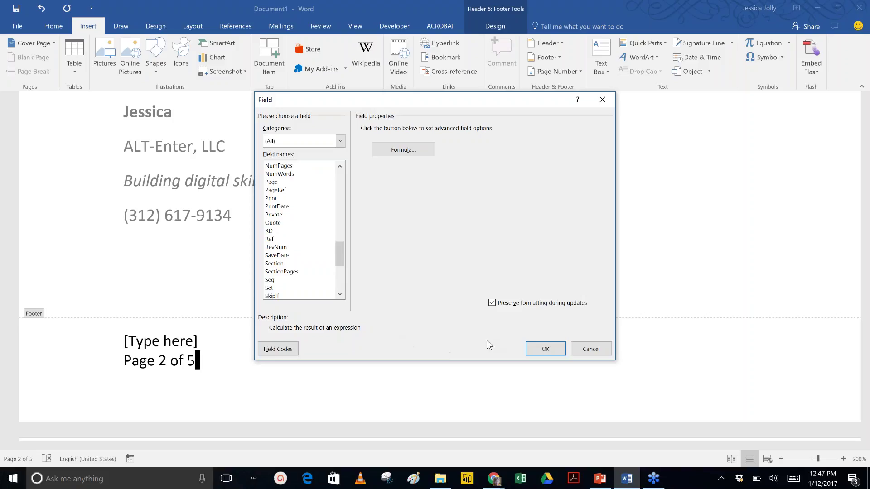
click(278, 349)
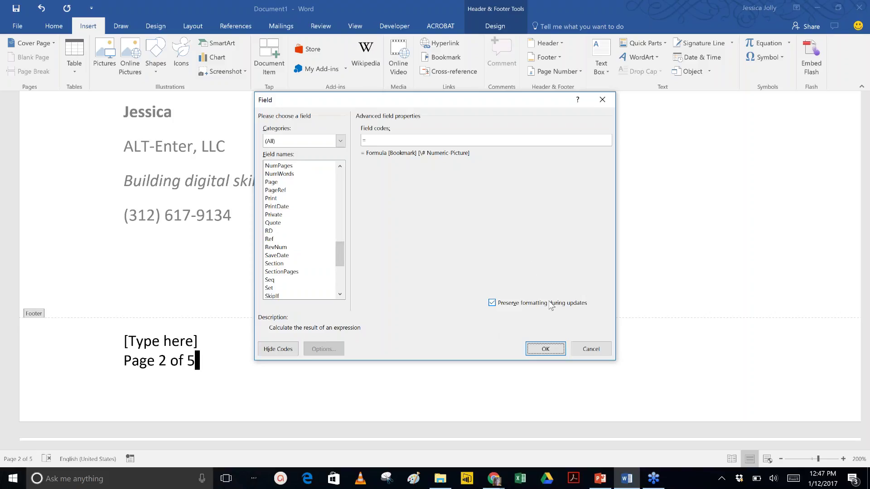
click(591, 350)
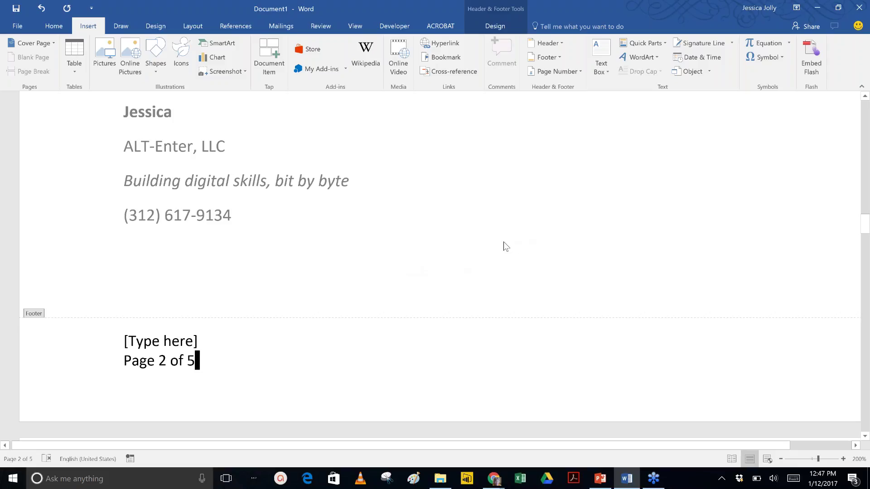
- Exit the footer with Esc to resume editing the letter body
scroll(505, 252, up, 8)
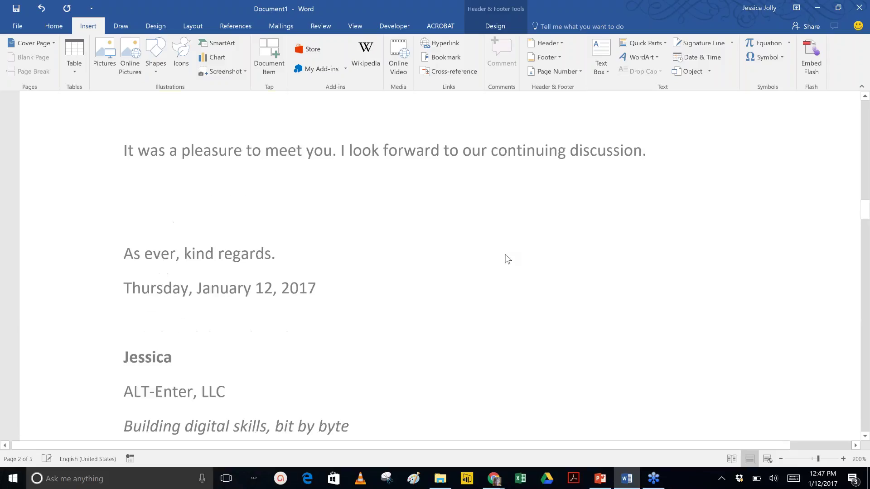
scroll(515, 269, up, 10)
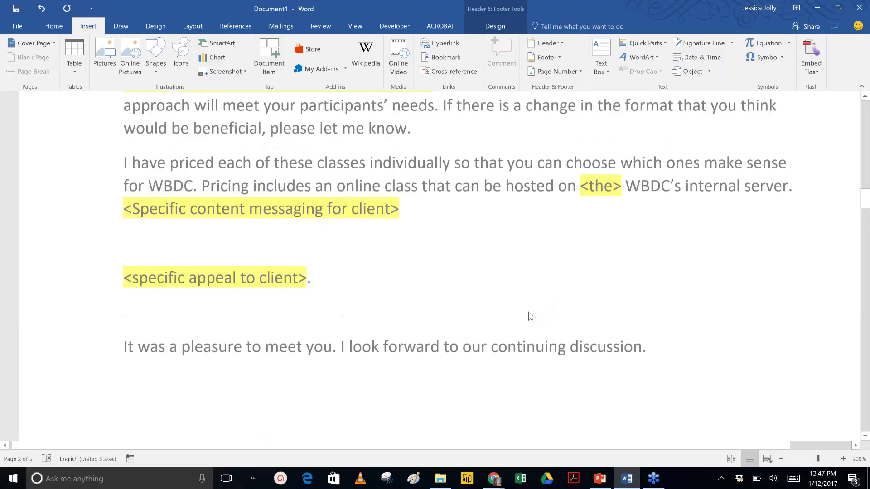
scroll(530, 341, up, 4)
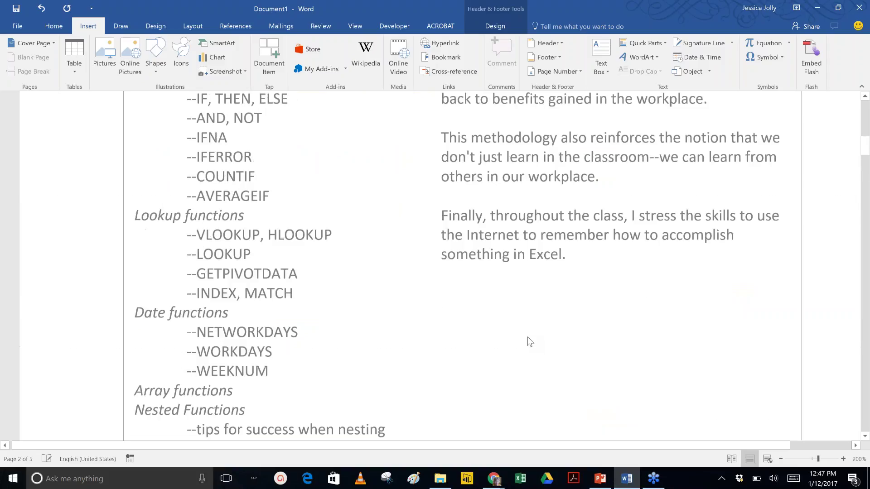
scroll(530, 342, up, 2)
scroll(532, 344, up, 6)
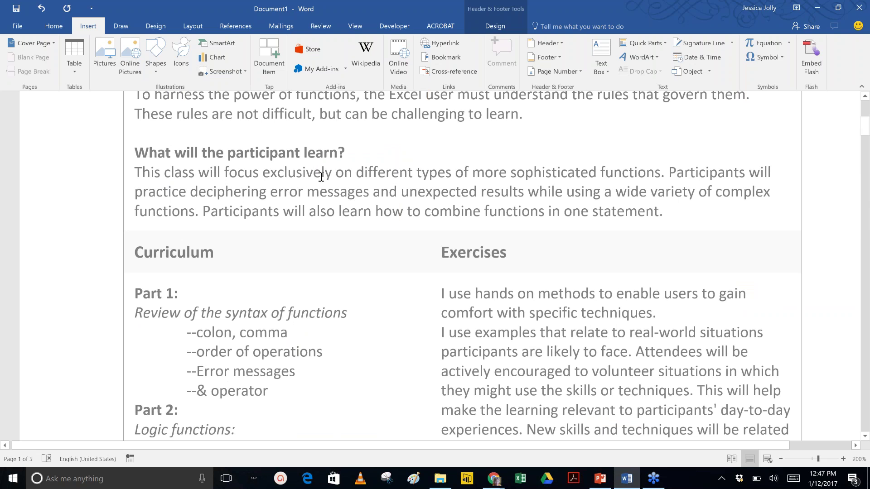
key(Escape)
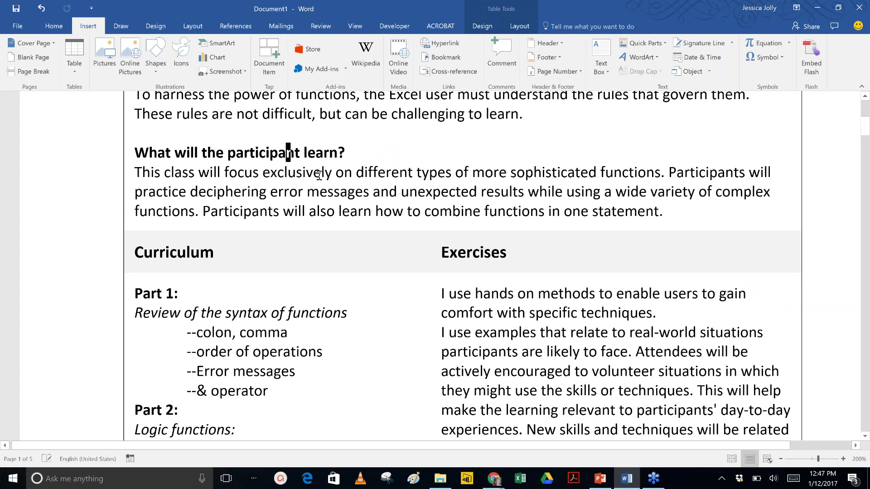
- Scroll through the letter body to the class description's Curriculum and Exercises table
scroll(396, 226, up, 6)
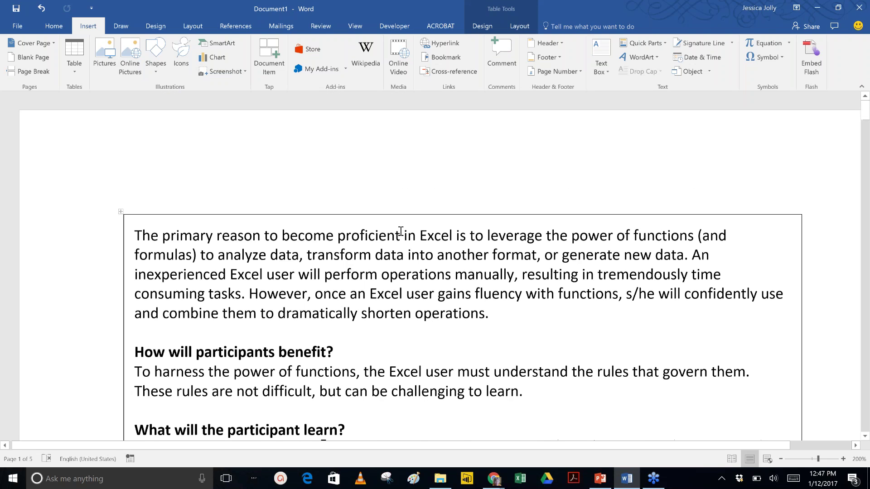
scroll(435, 236, down, 2)
scroll(494, 249, up, 2)
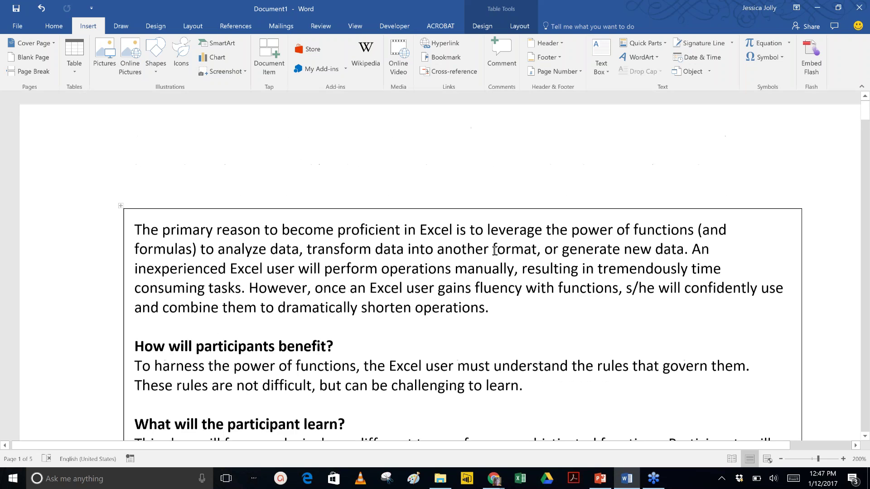
scroll(496, 245, up, 1)
scroll(497, 241, down, 2)
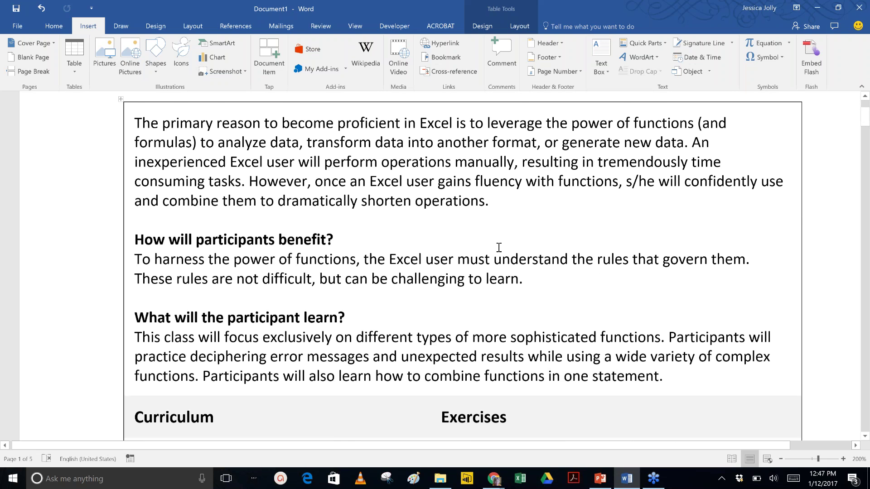
scroll(499, 247, down, 1)
scroll(499, 249, down, 9)
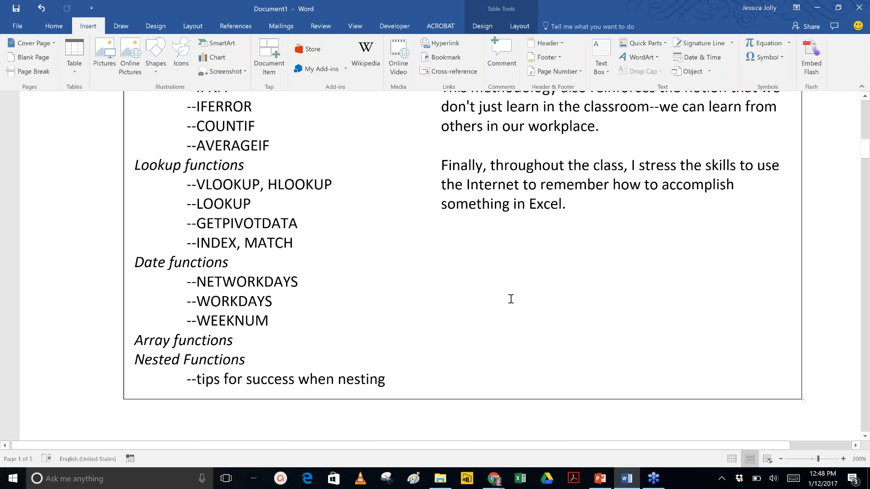
scroll(509, 300, up, 3)
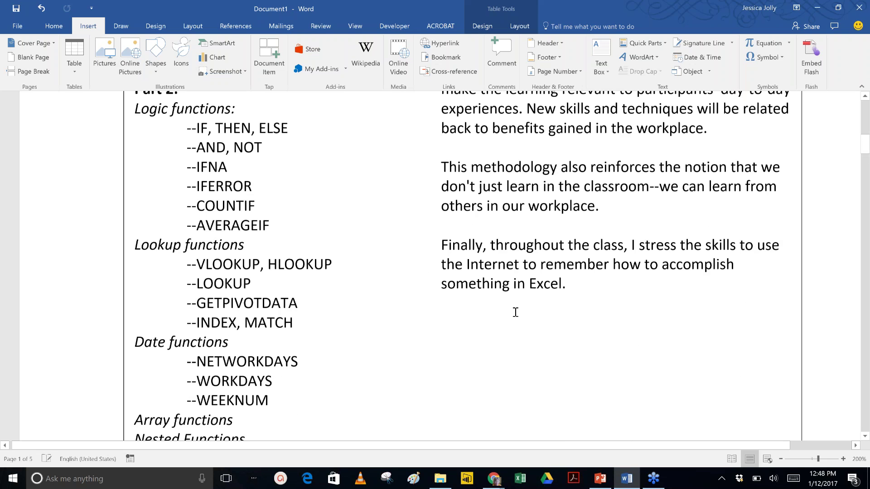
scroll(536, 336, up, 3)
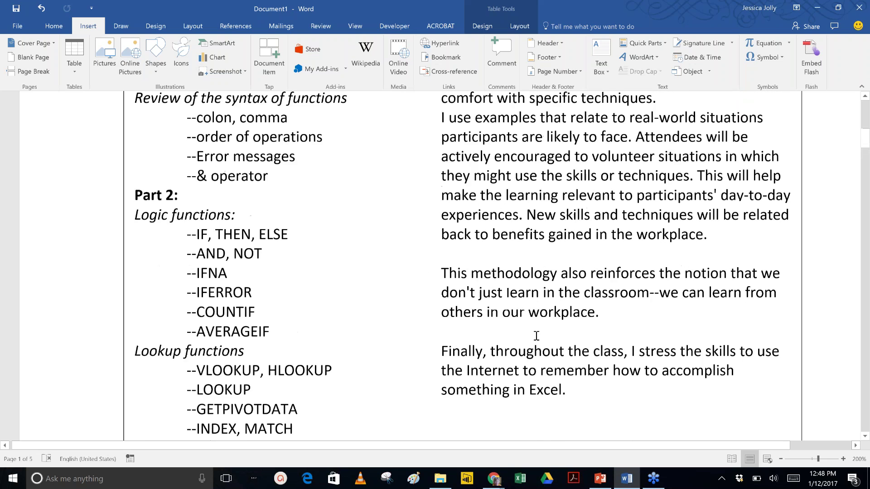
scroll(537, 339, up, 3)
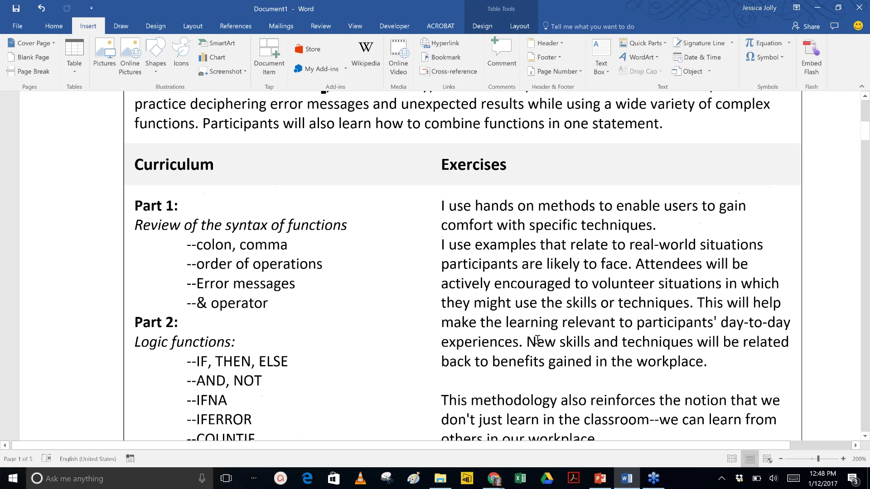
scroll(537, 340, up, 3)
scroll(539, 355, up, 1)
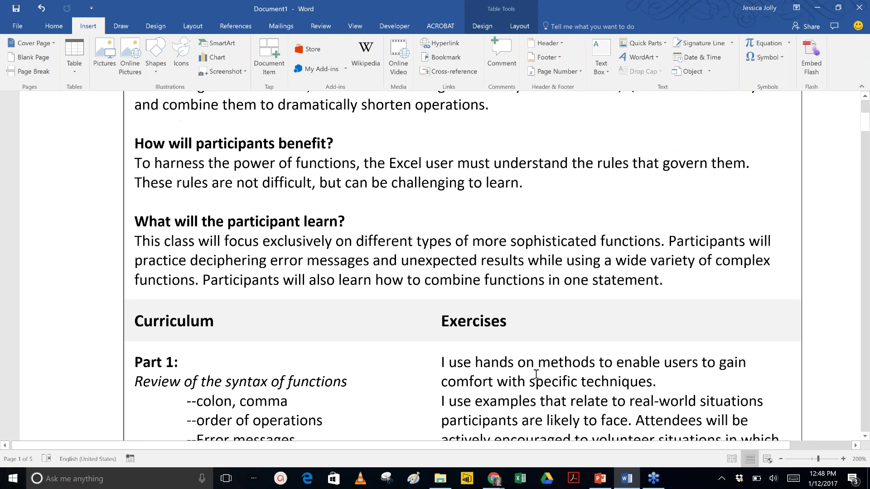
scroll(537, 374, up, 3)
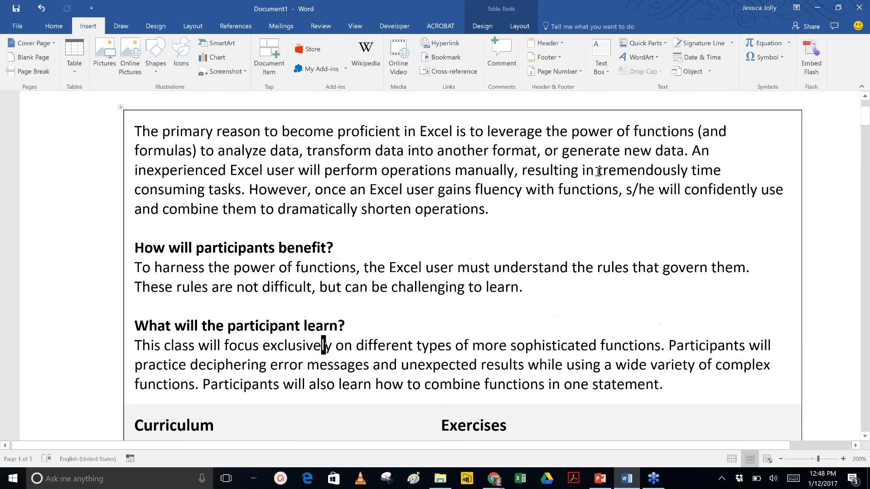
scroll(557, 301, down, 1)
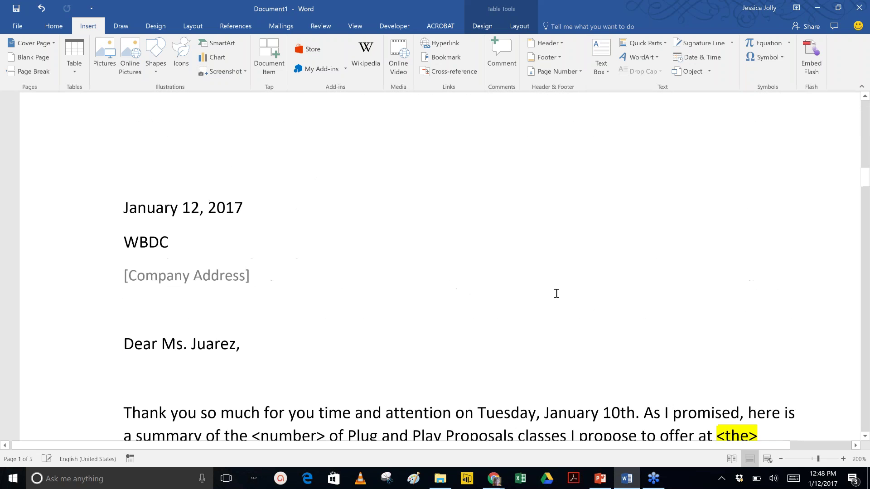
scroll(556, 294, down, 20)
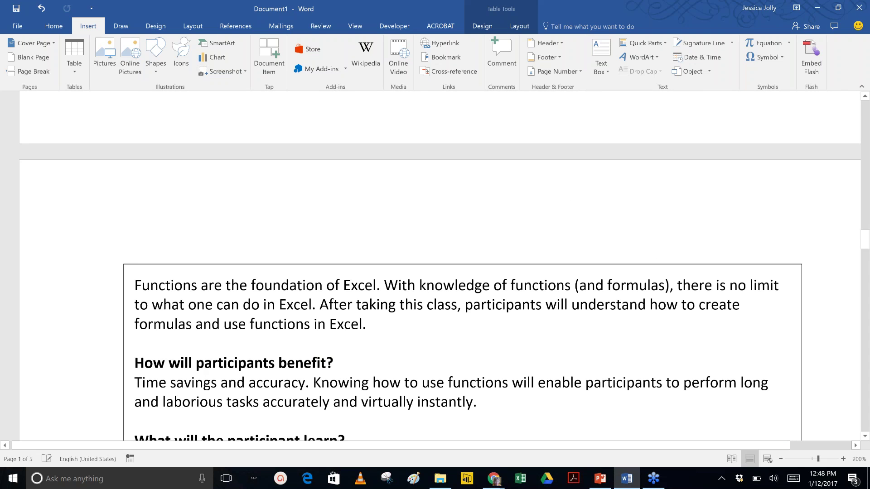
scroll(560, 291, down, 9)
scroll(560, 291, down, 8)
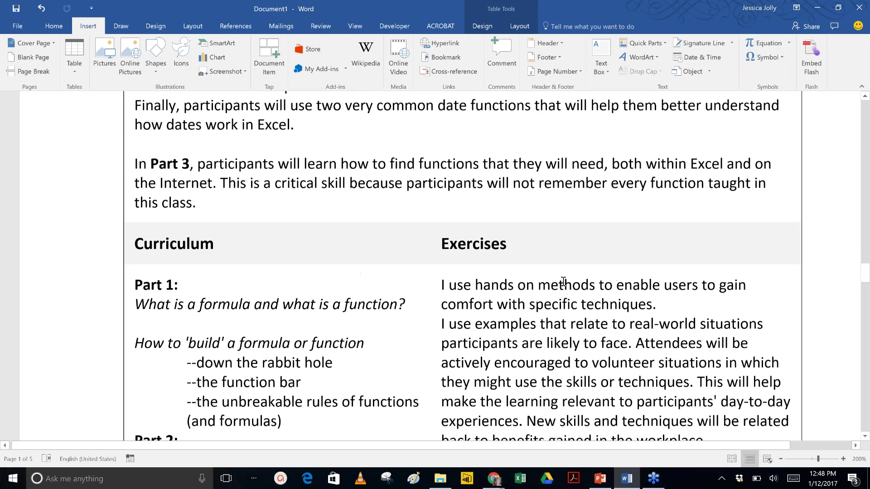
- Type 'Create a quick part' at the top of the last page and select that line
key(ctrl+End)
text(Creat a  q)
key(BackSpace)
key(BackSpace)
key(BackSpace)
key(BackSpace)
key(BackSpace)
text(e a quick part)
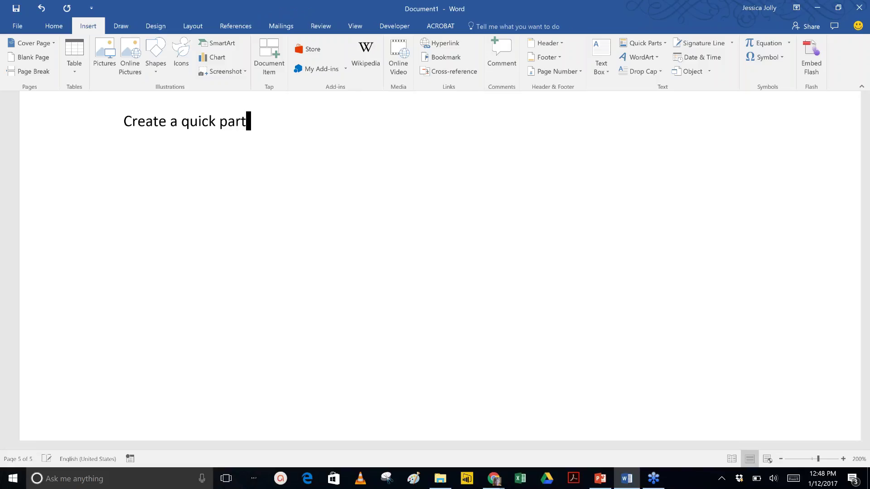
click(124, 120)
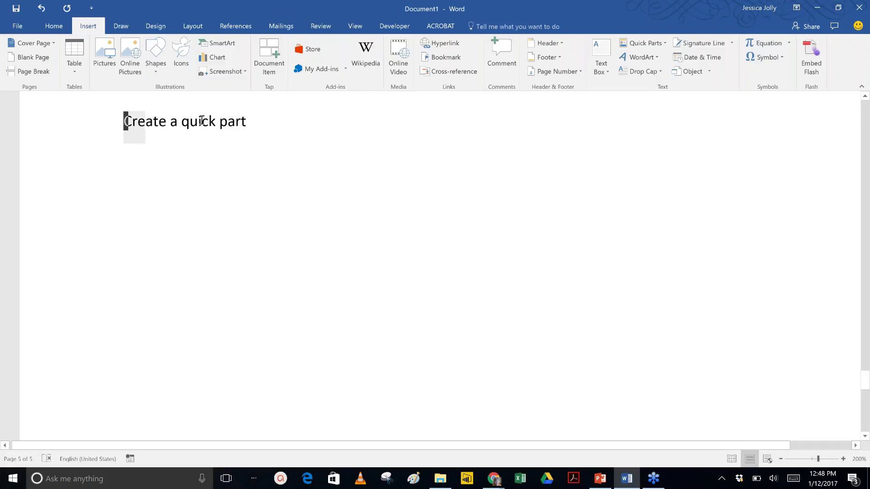
drag(202, 120, 243, 135)
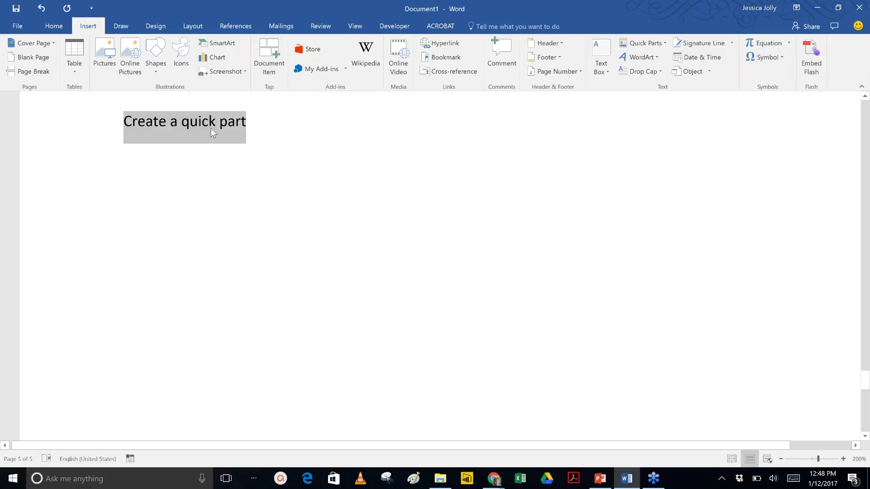
- Save the selected line as Quick Part 'Create a quick' in Manicure Services, inserting content only
click(640, 39)
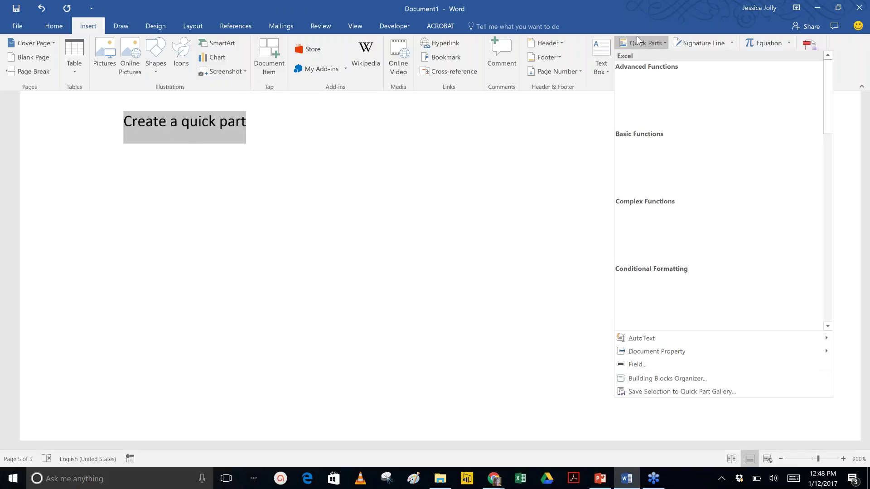
click(692, 392)
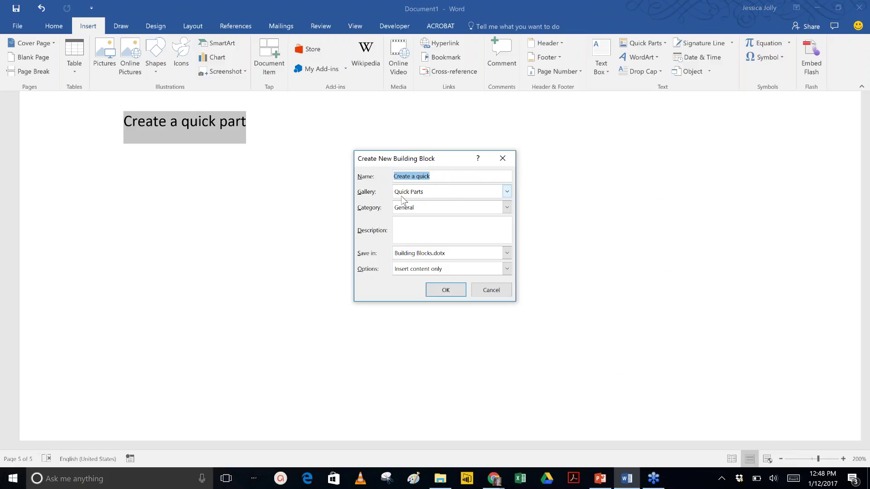
click(507, 208)
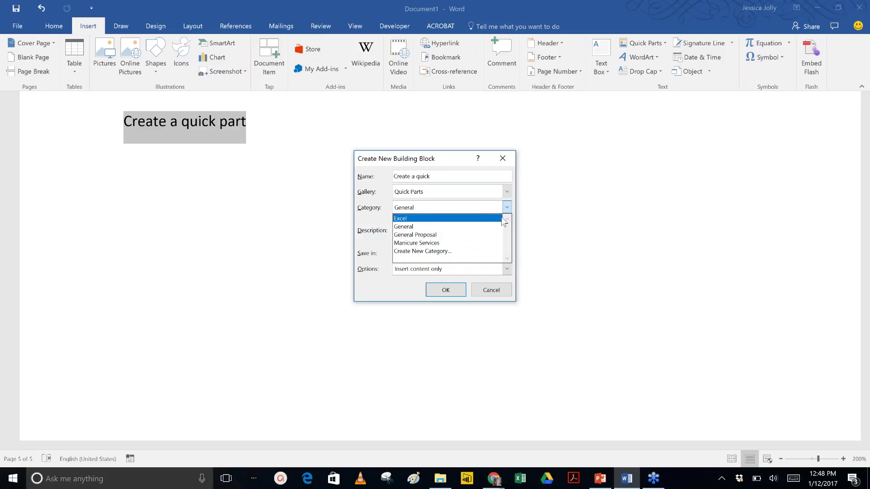
click(480, 245)
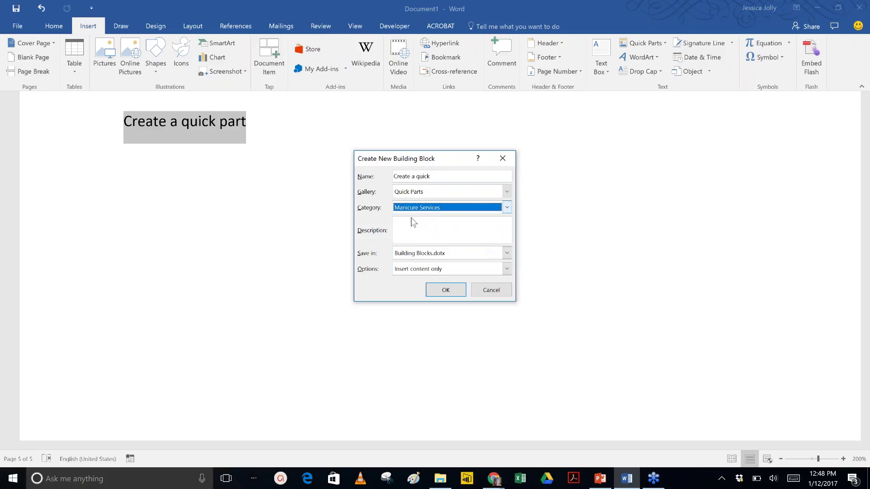
click(421, 231)
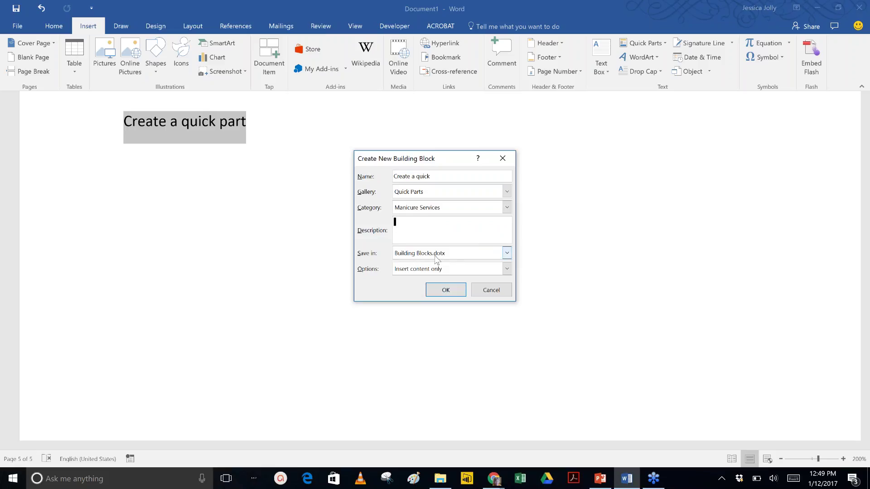
click(507, 269)
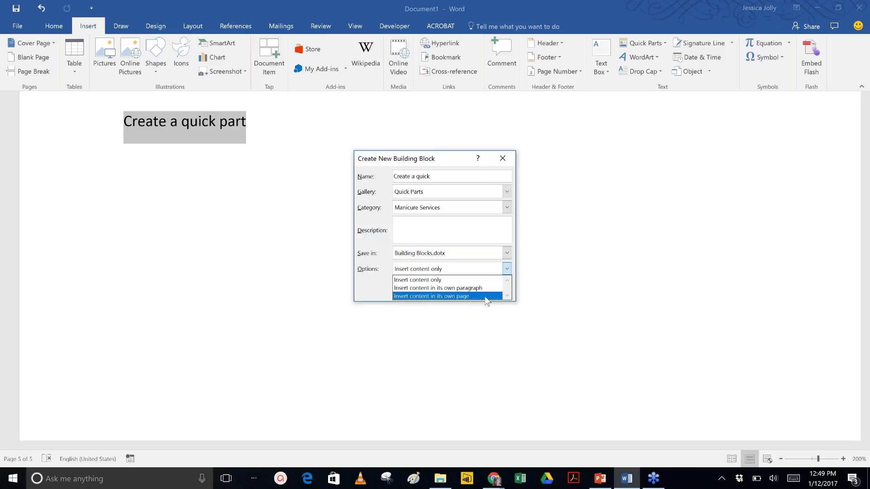
click(477, 281)
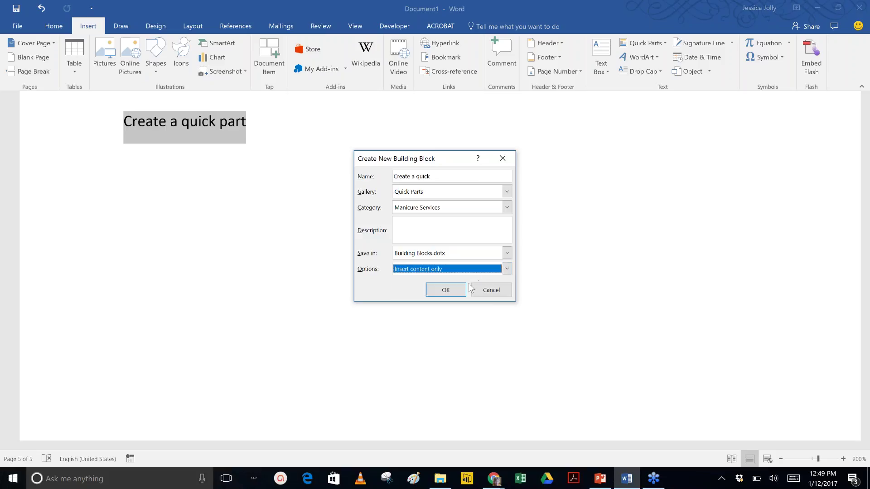
click(449, 289)
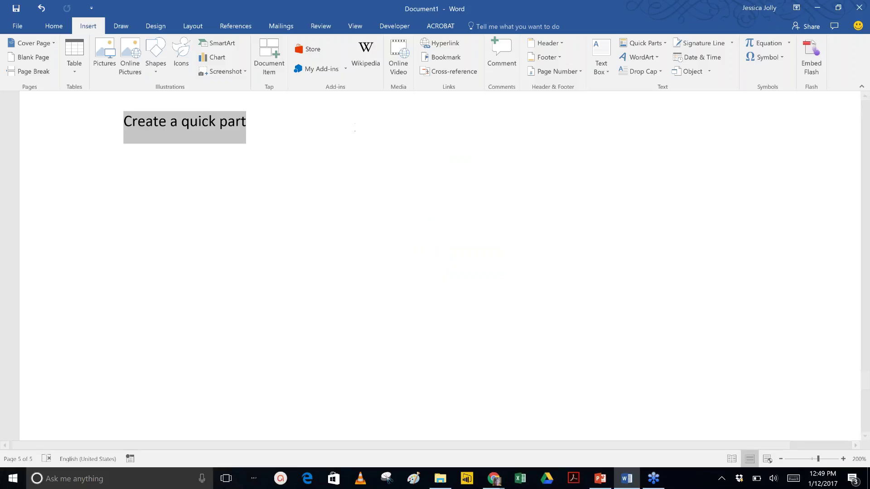
click(649, 42)
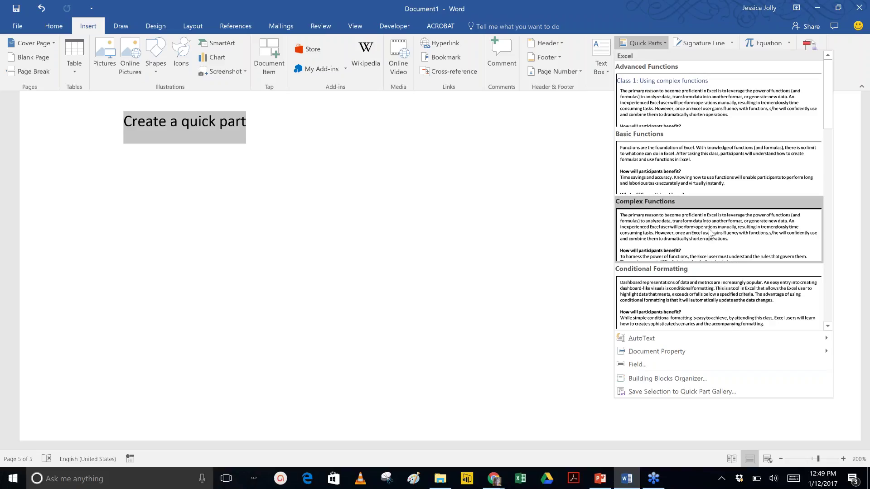
- Insert the Proposal Cover letter building block from the Quick Parts gallery in place of the line
scroll(734, 254, down, 5)
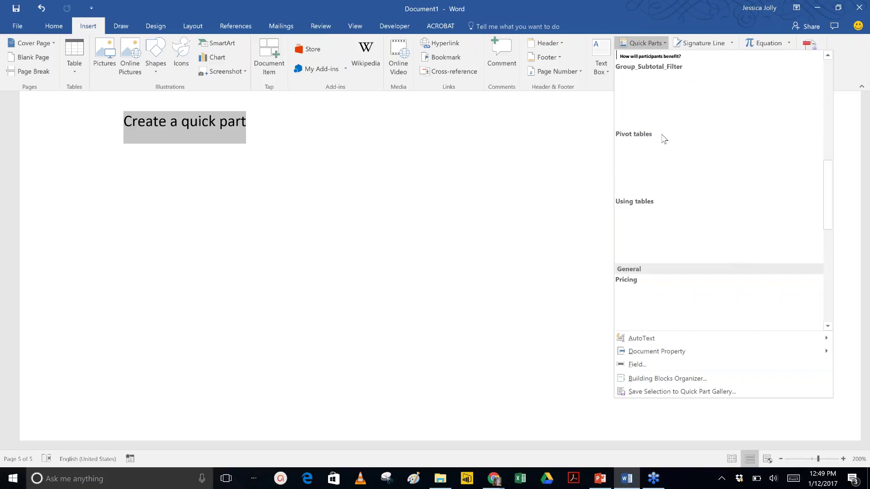
scroll(680, 154, down, 5)
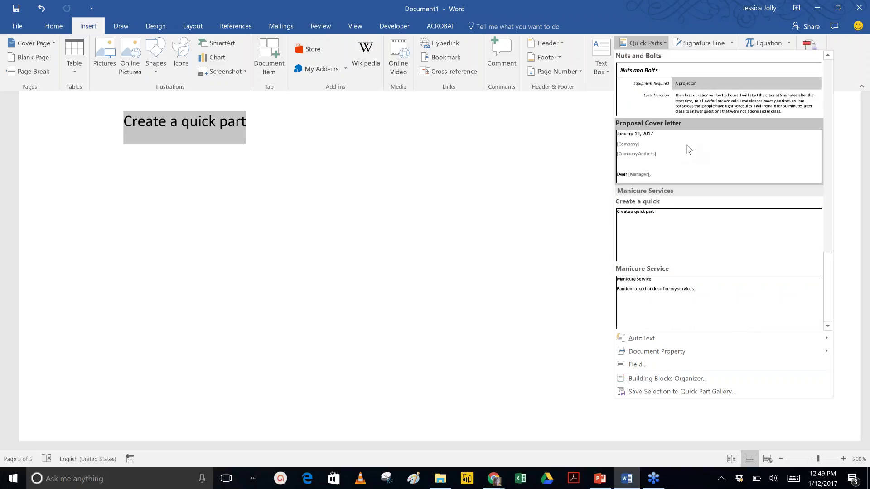
click(689, 149)
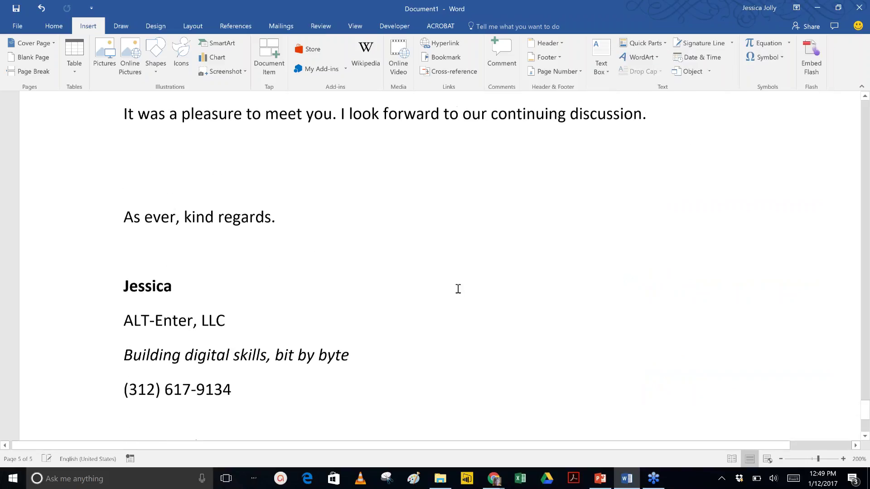
scroll(459, 289, up, 7)
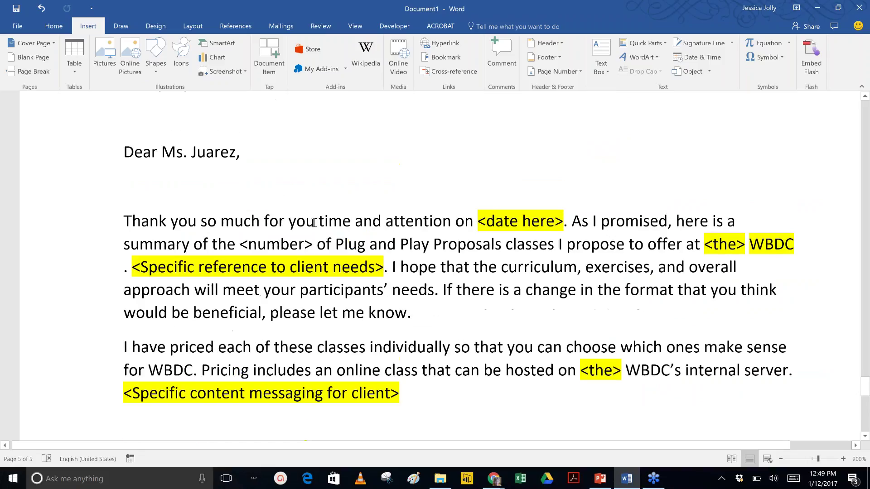
click(314, 222)
click(17, 26)
click(433, 75)
click(455, 98)
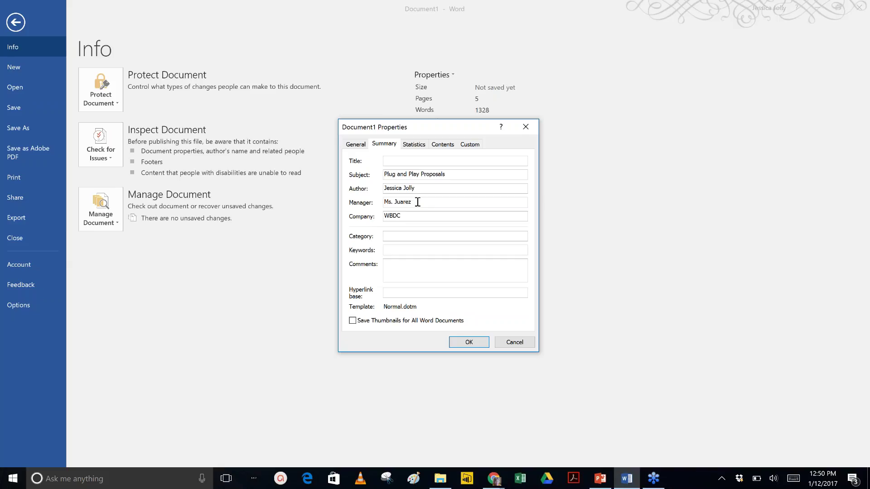
click(514, 342)
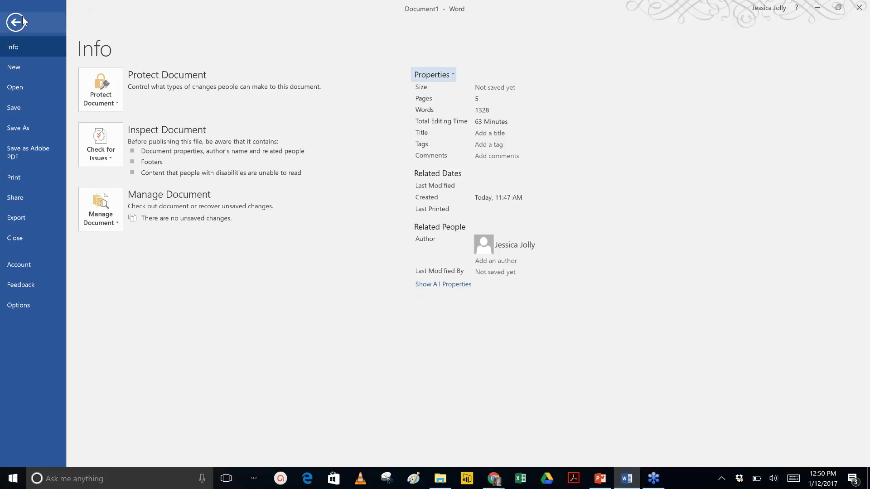
click(22, 21)
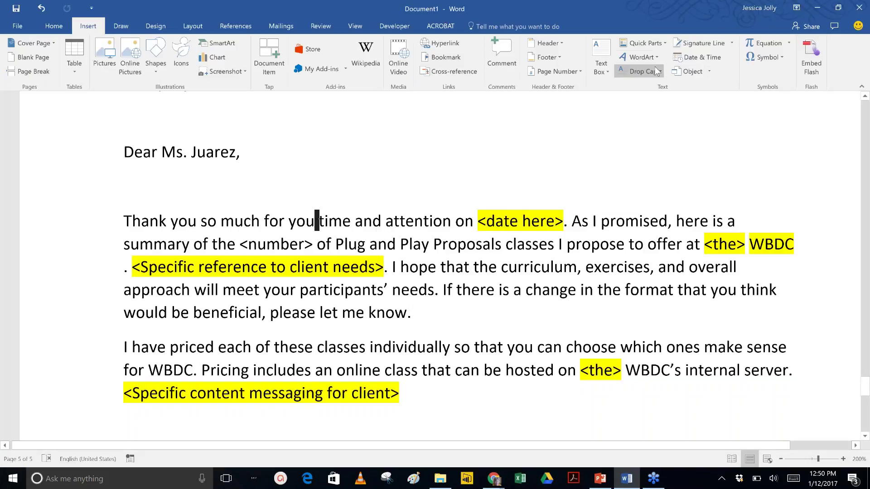
click(662, 47)
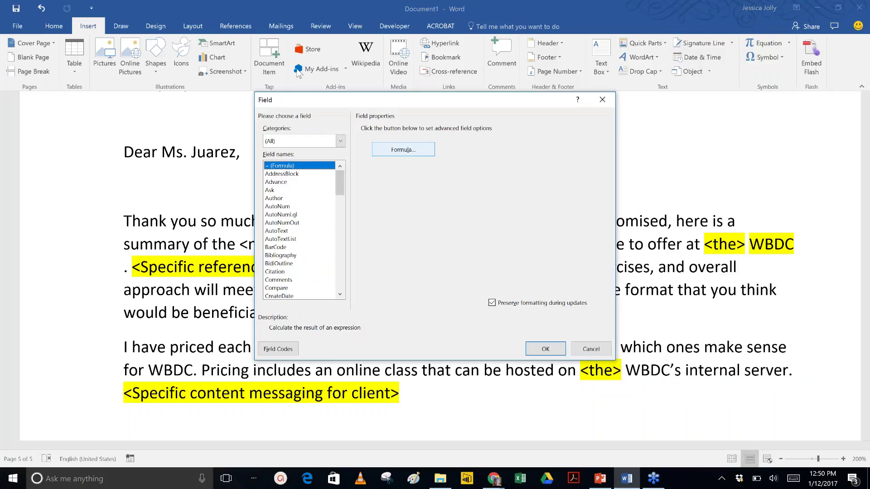
click(341, 141)
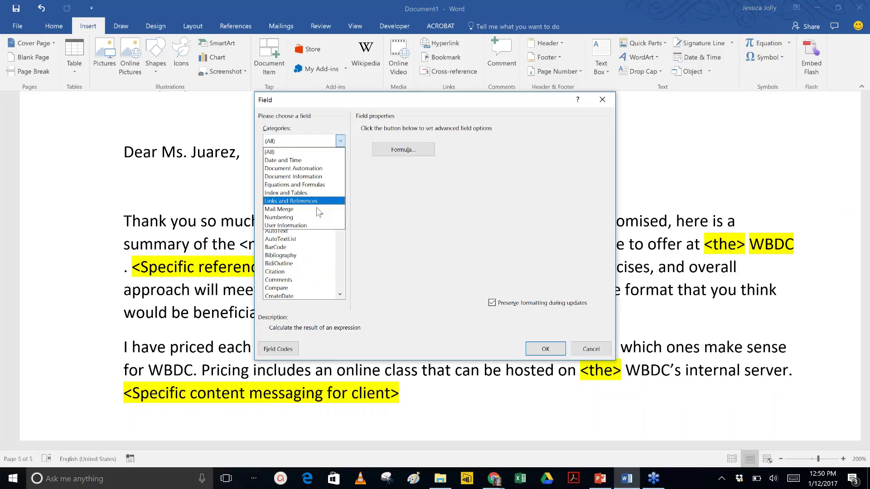
click(327, 161)
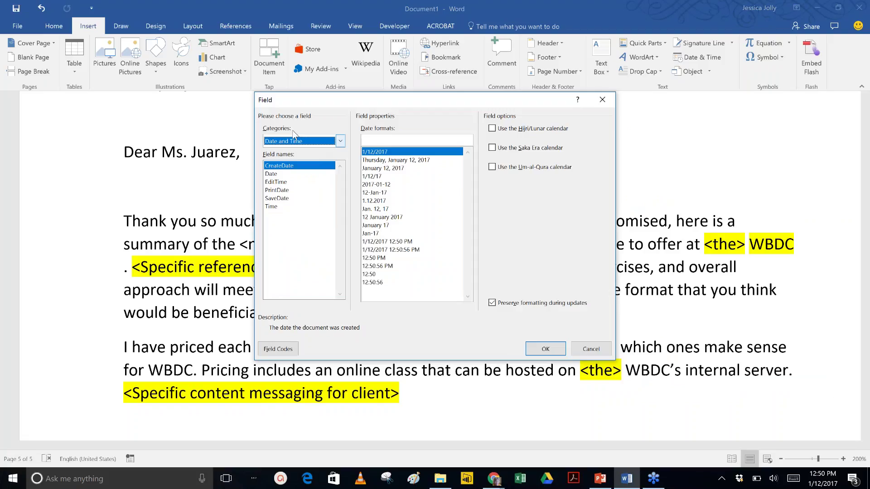
click(340, 141)
click(329, 153)
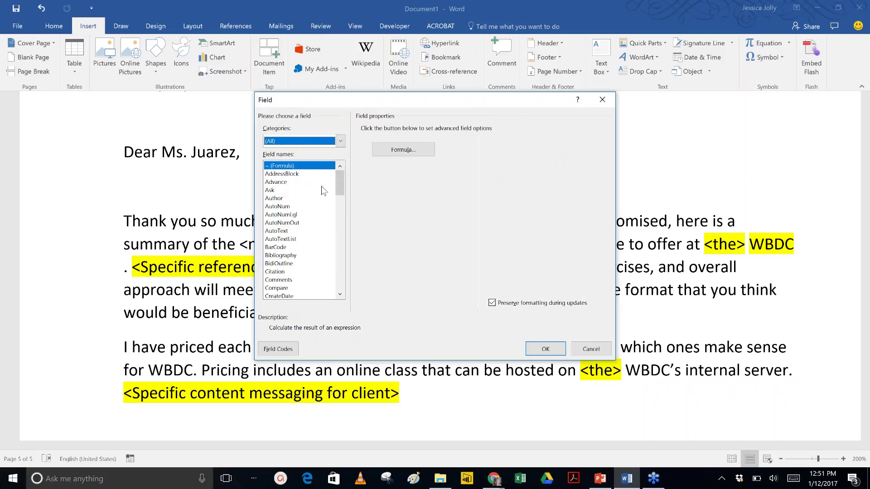
drag(339, 186, 349, 217)
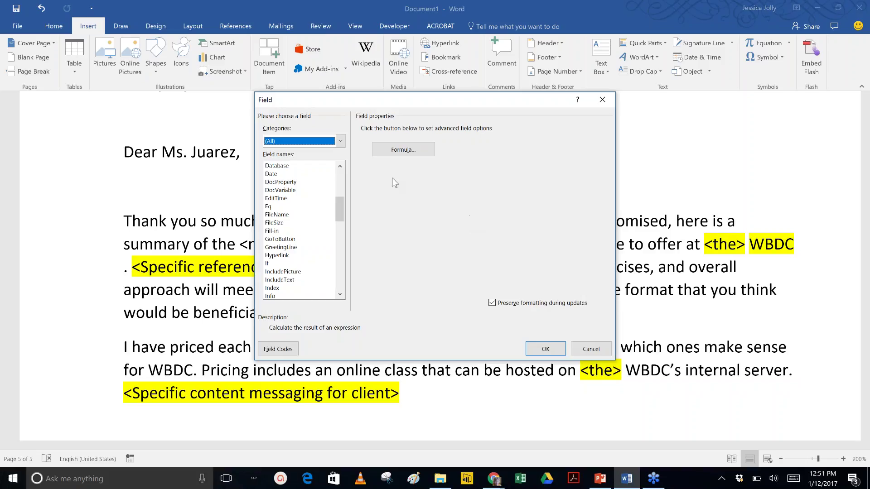
click(588, 350)
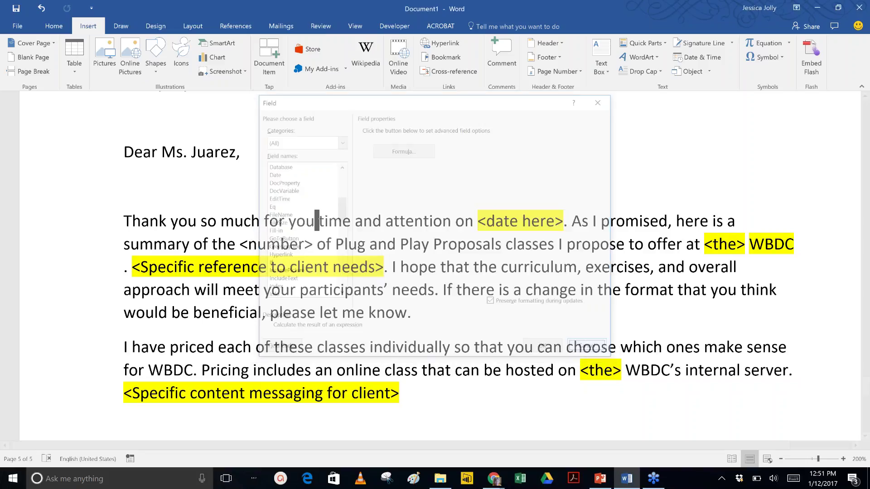